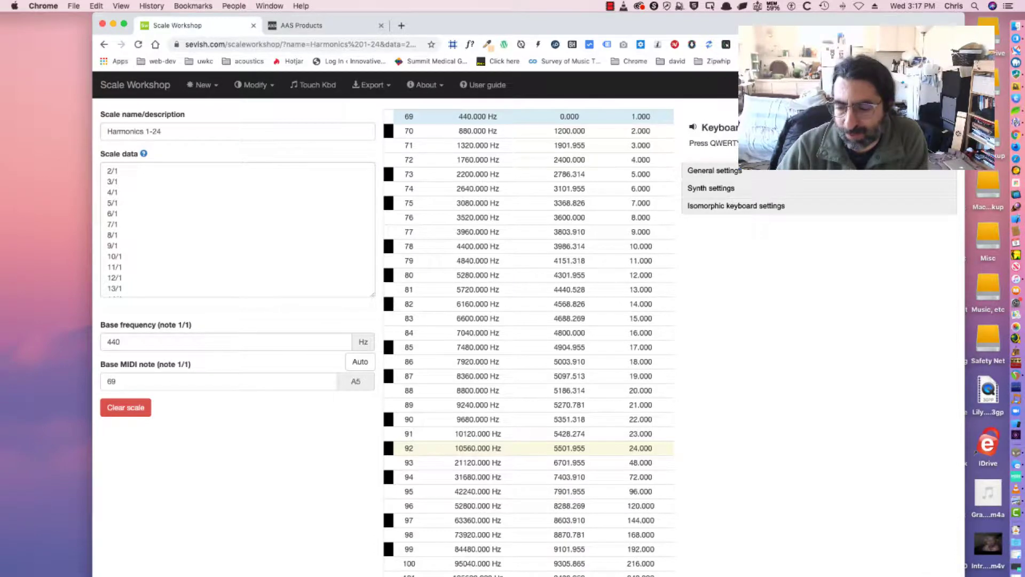
Step: Shrink the browser window slightly, and bring up the REAPER project for a brief look before minimizing it
{"action": "left_click_drag", "start_coordinate": [964, 574], "coordinate": [949, 554]}
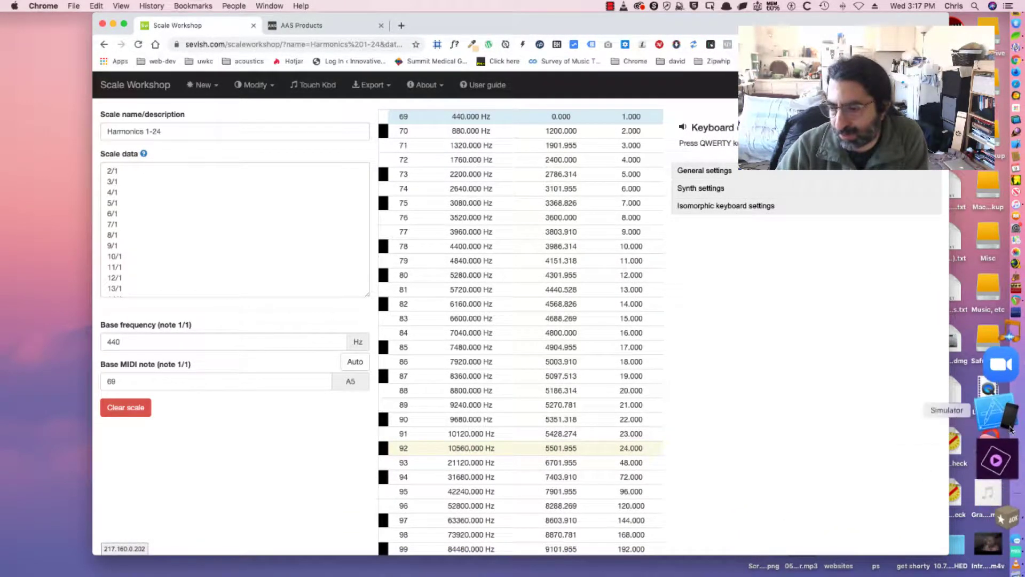
{"action": "left_click", "coordinate": [1009, 380]}
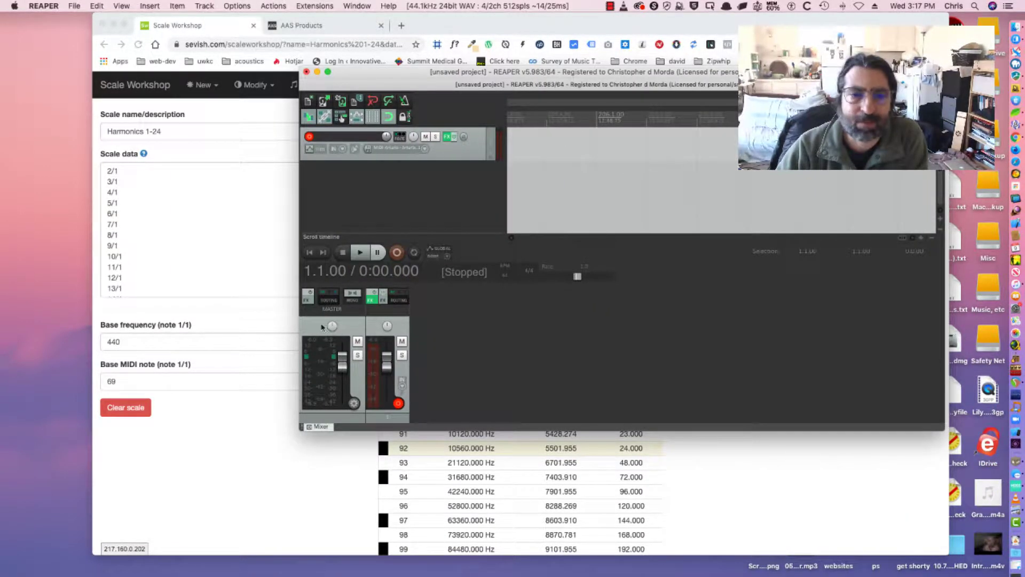
{"action": "left_click", "coordinate": [318, 72]}
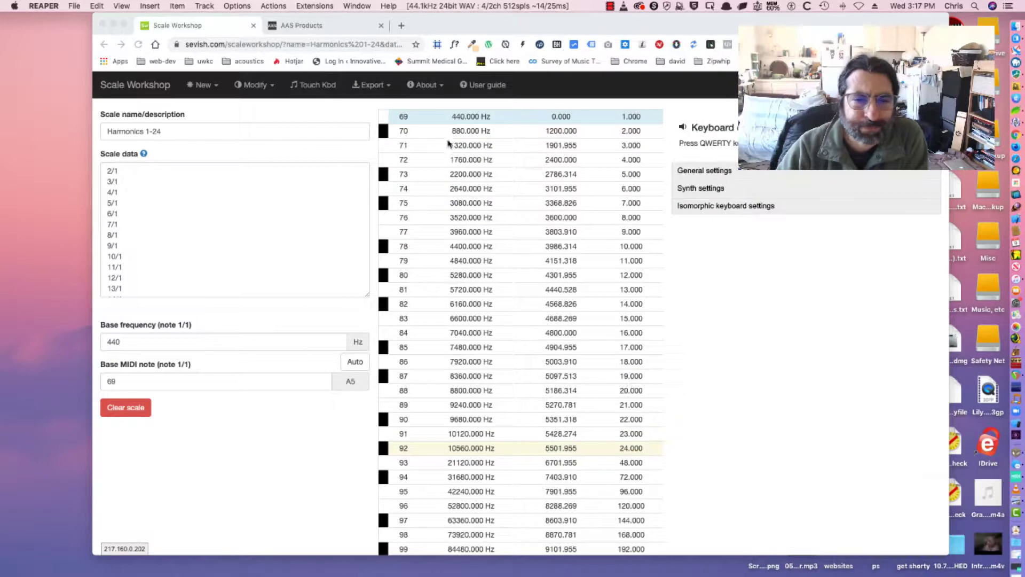
Step: Look over the bundles on the AAS products page and open the Session Bundle page
{"action": "left_click", "coordinate": [337, 26]}
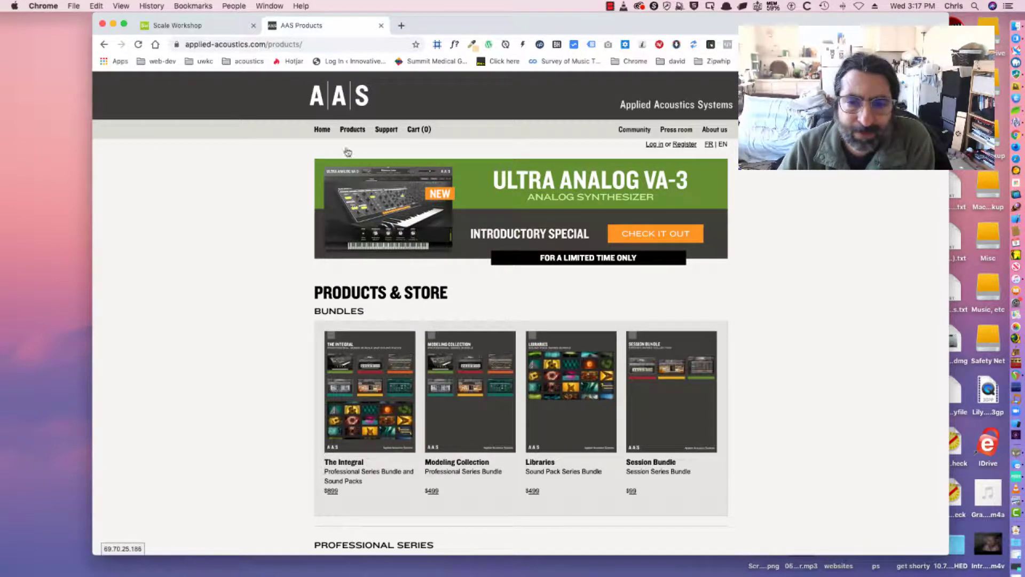
{"action": "scroll", "coordinate": [805, 359], "scroll_direction": "down", "scroll_amount": 1}
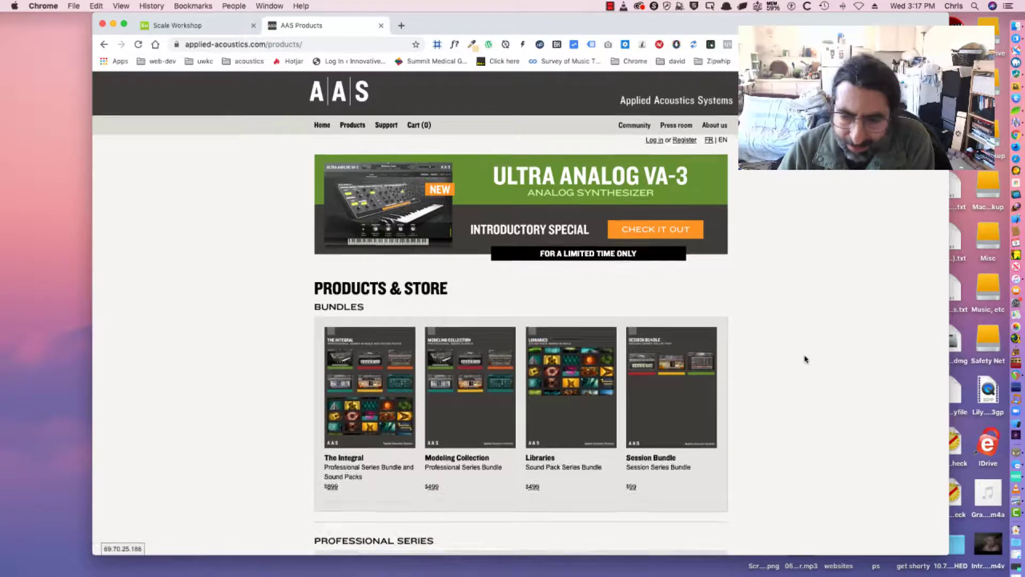
{"action": "scroll", "coordinate": [805, 359], "scroll_direction": "down", "scroll_amount": 3}
{"action": "scroll", "coordinate": [805, 354], "scroll_direction": "up", "scroll_amount": 3}
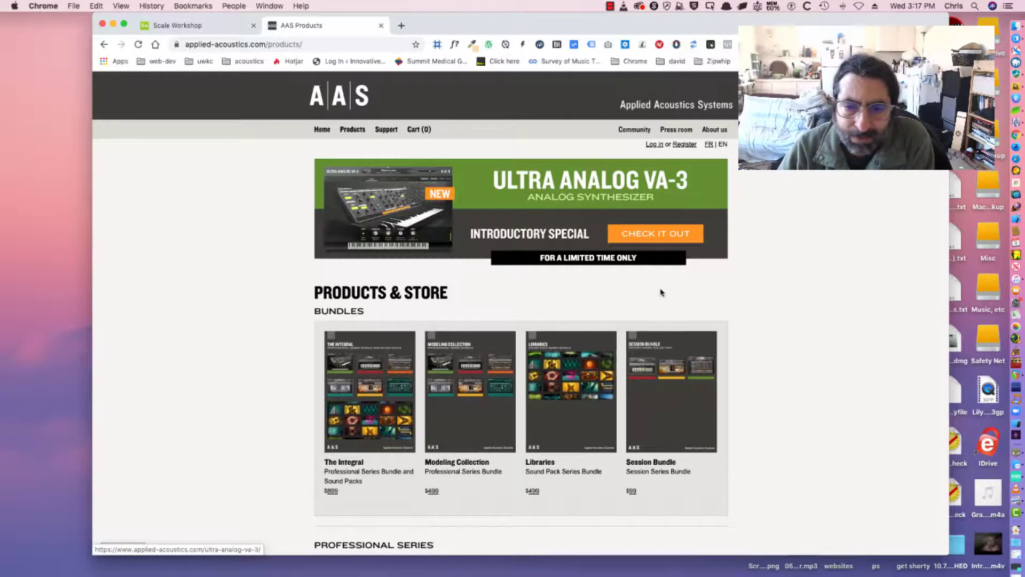
{"action": "scroll", "coordinate": [651, 328], "scroll_direction": "down", "scroll_amount": 2}
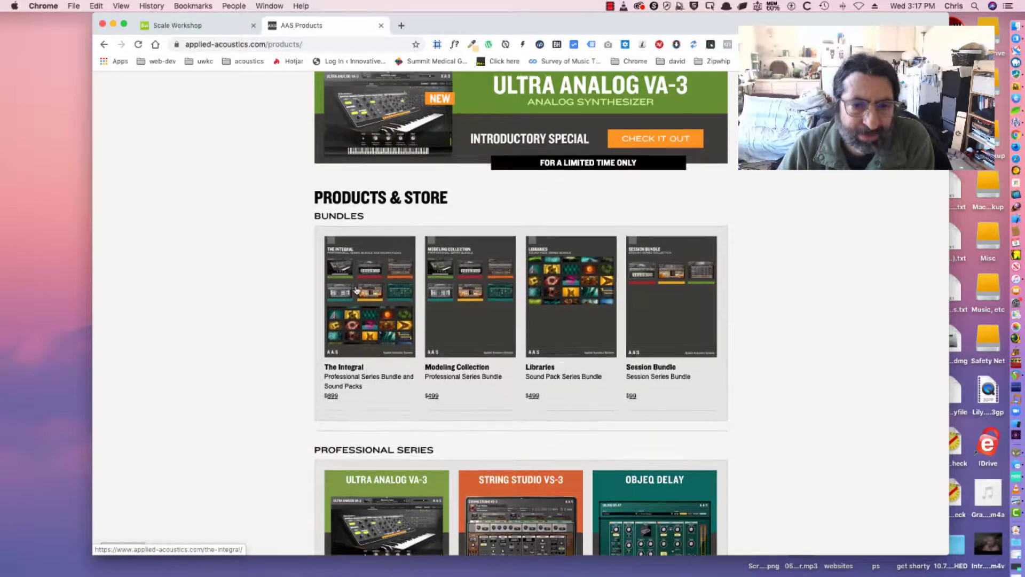
{"action": "scroll", "coordinate": [357, 290], "scroll_direction": "up", "scroll_amount": 2}
{"action": "left_click", "coordinate": [679, 421]}
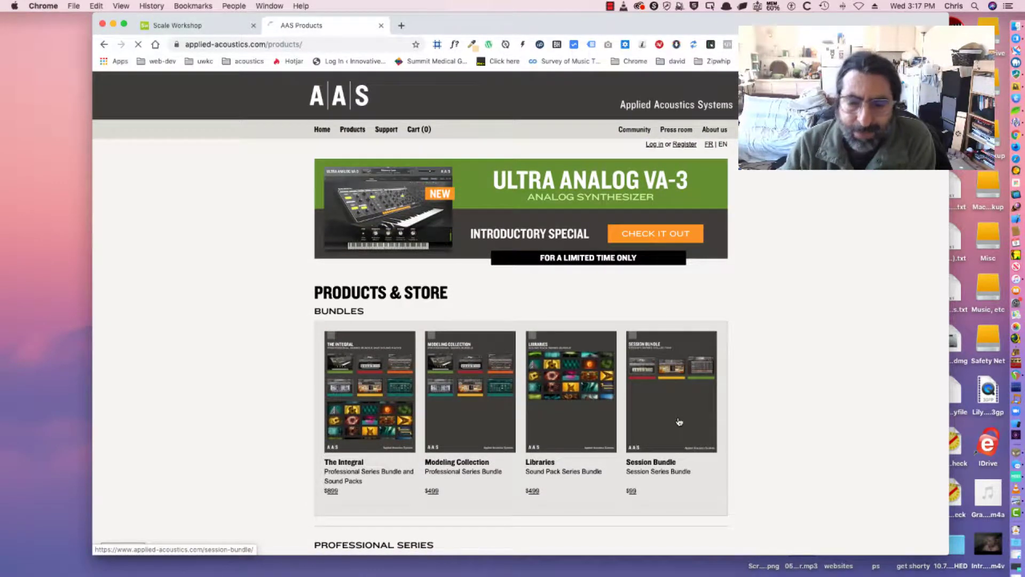
Step: Examine the Session Bundle's three instruments, their preset lists, the supported DAWs, the system requirements and the purchase information
{"action": "scroll", "coordinate": [679, 422], "scroll_direction": "down", "scroll_amount": 15}
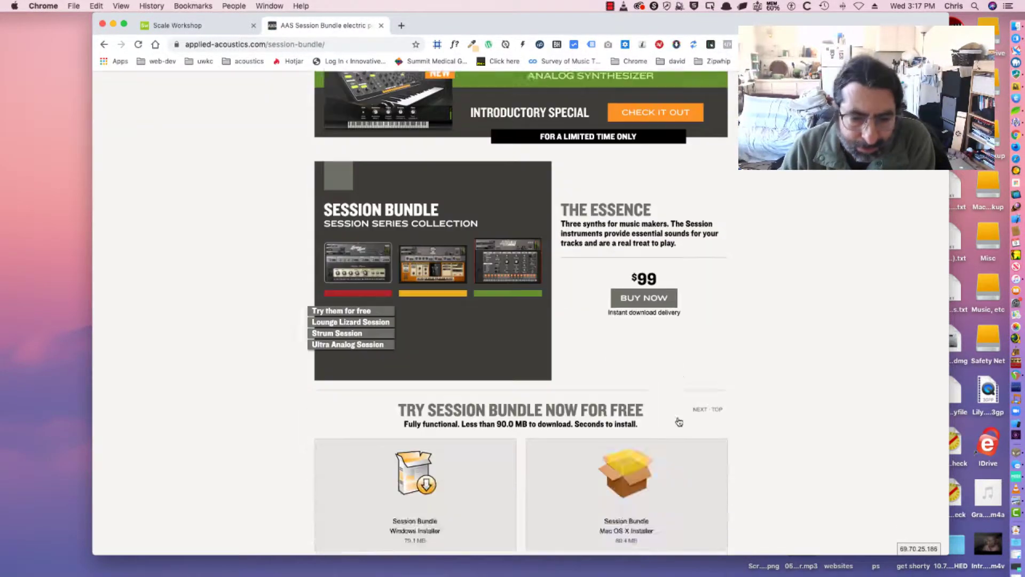
{"action": "scroll", "coordinate": [507, 135], "scroll_direction": "up", "scroll_amount": 3}
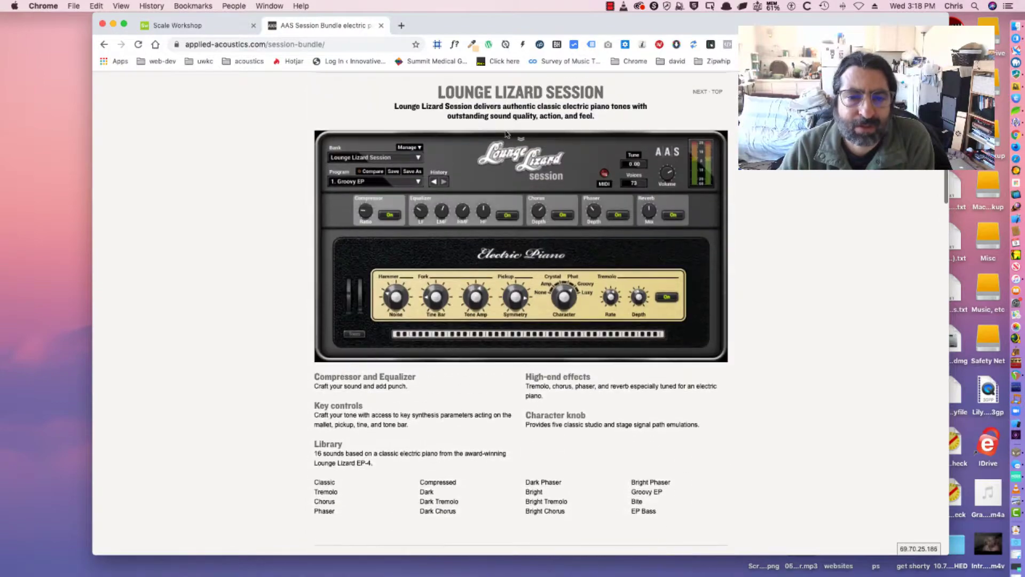
{"action": "scroll", "coordinate": [489, 275], "scroll_direction": "down", "scroll_amount": 9}
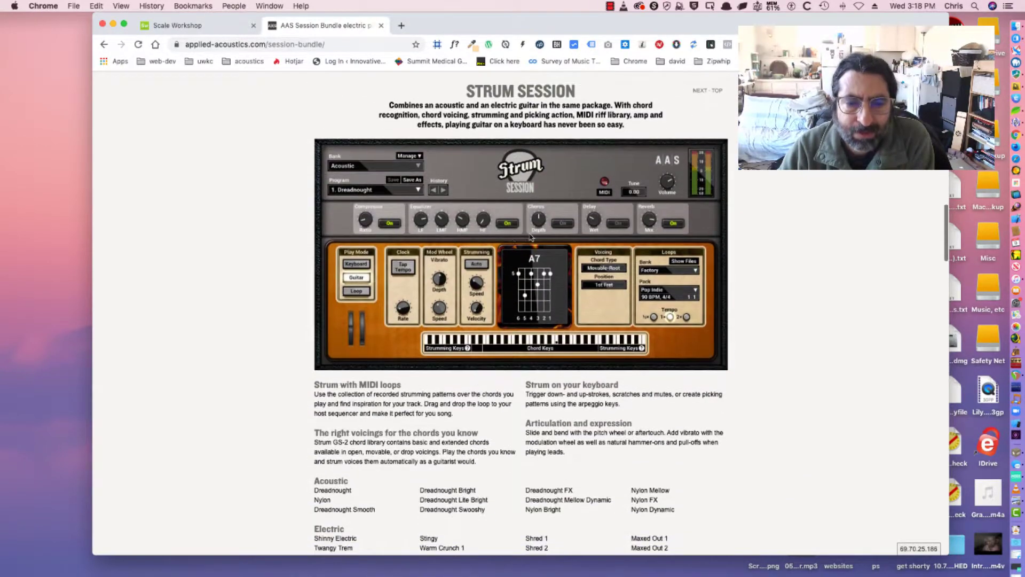
{"action": "scroll", "coordinate": [560, 272], "scroll_direction": "down", "scroll_amount": 10}
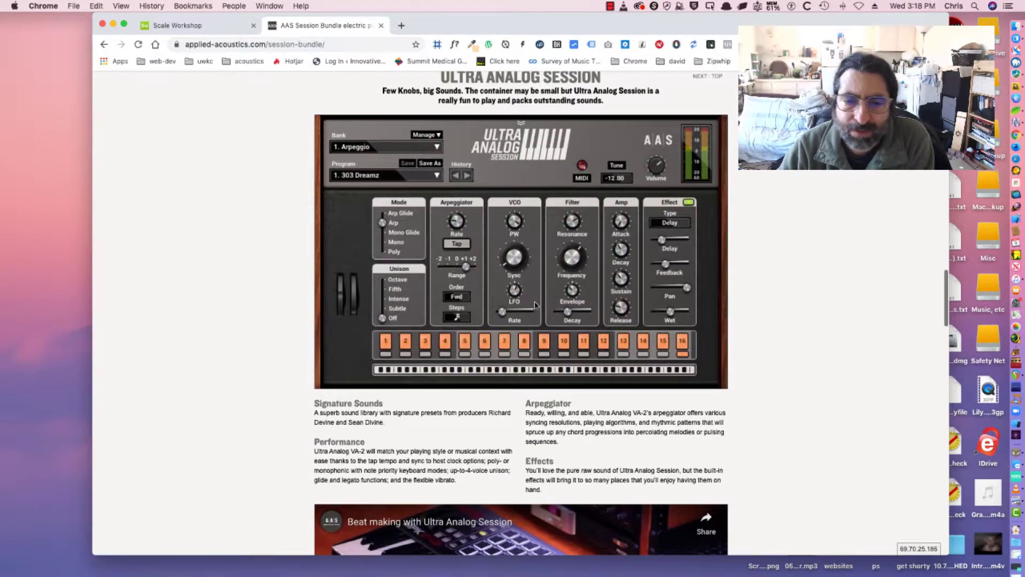
{"action": "scroll", "coordinate": [465, 265], "scroll_direction": "down", "scroll_amount": 7}
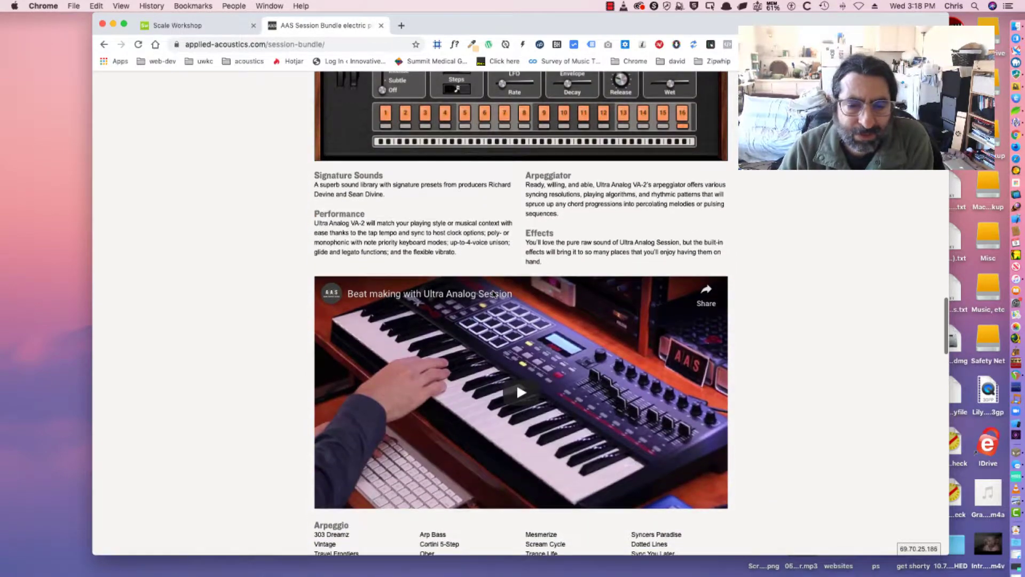
{"action": "scroll", "coordinate": [492, 293], "scroll_direction": "down", "scroll_amount": 10}
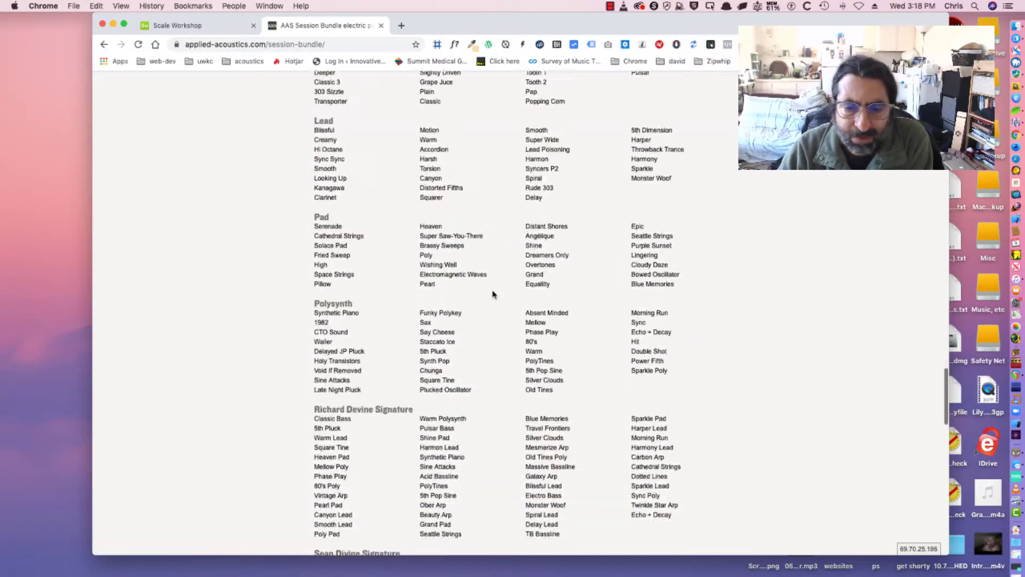
{"action": "scroll", "coordinate": [493, 294], "scroll_direction": "down", "scroll_amount": 7}
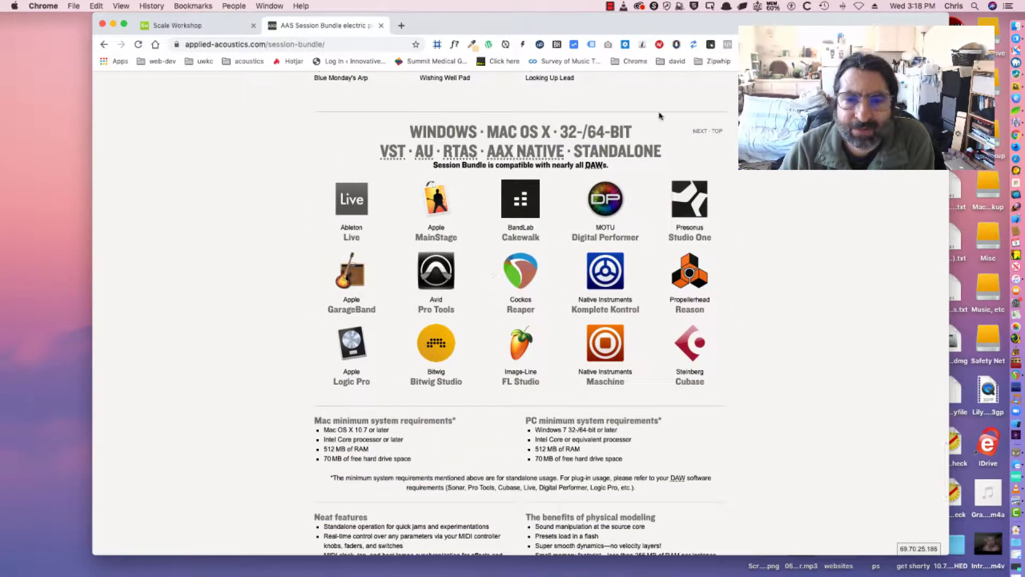
{"action": "scroll", "coordinate": [686, 457], "scroll_direction": "down", "scroll_amount": 2}
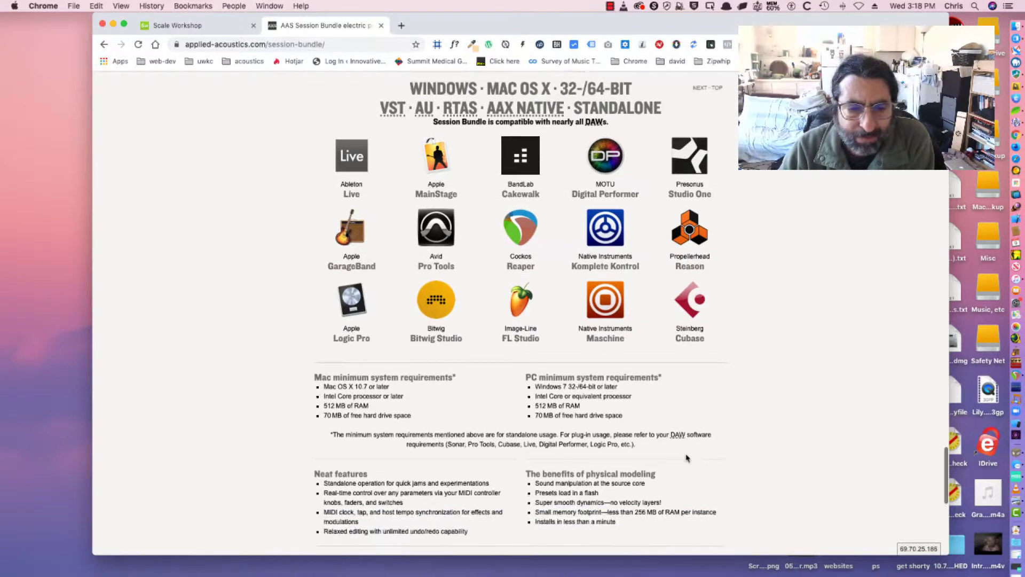
{"action": "scroll", "coordinate": [686, 458], "scroll_direction": "down", "scroll_amount": 10}
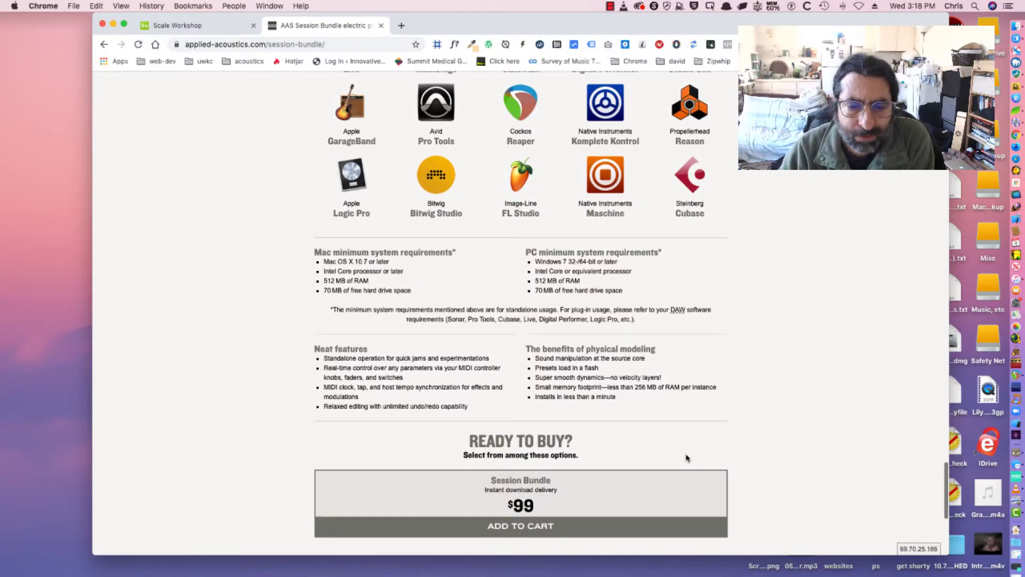
{"action": "scroll", "coordinate": [685, 454], "scroll_direction": "down", "scroll_amount": 2}
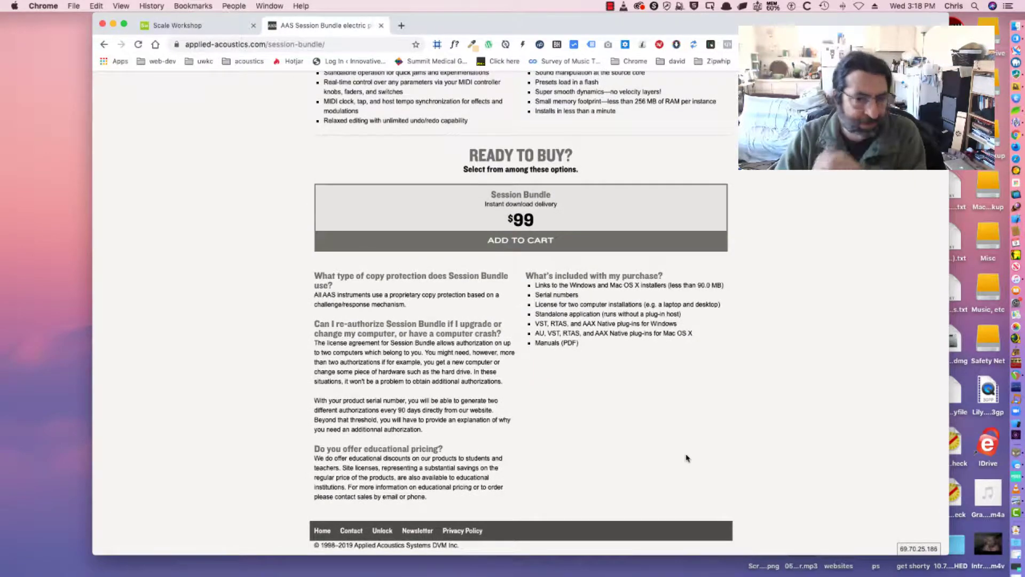
Step: Review the Session Bundle's overview and its free trial installers for Windows and Mac OS X
{"action": "scroll", "coordinate": [686, 457], "scroll_direction": "up", "scroll_amount": 15}
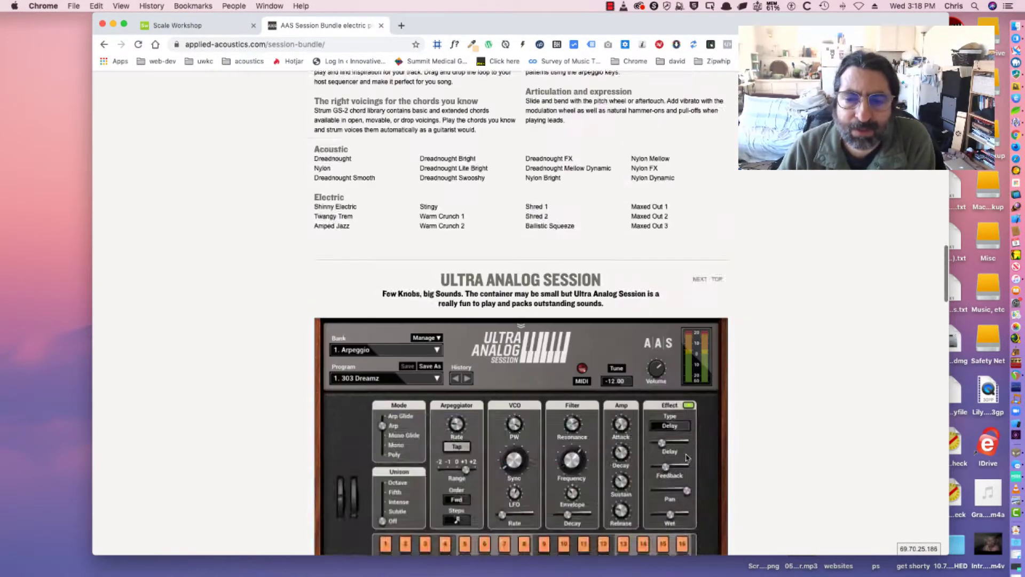
{"action": "scroll", "coordinate": [687, 458], "scroll_direction": "up", "scroll_amount": 20}
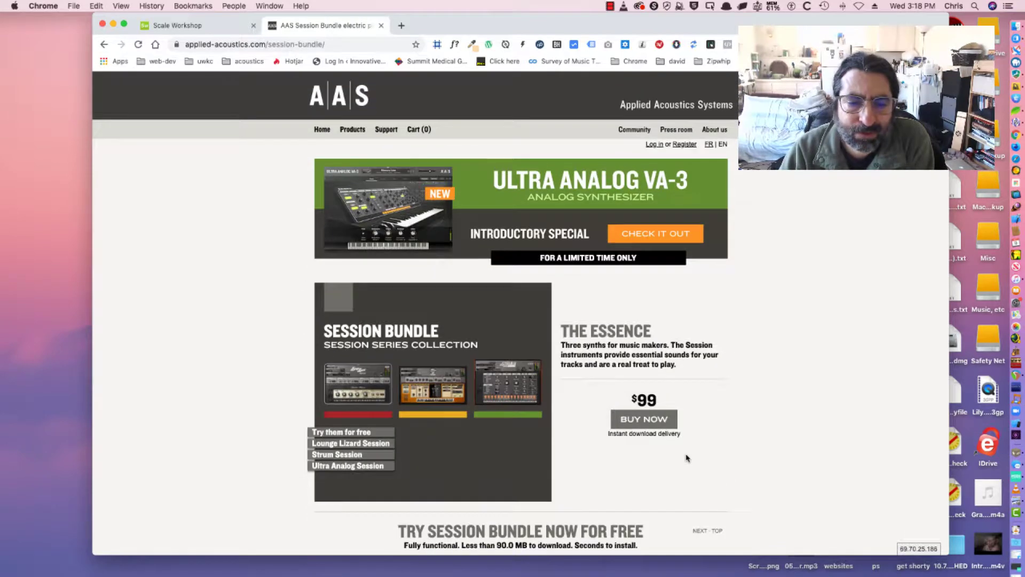
{"action": "scroll", "coordinate": [750, 379], "scroll_direction": "down", "scroll_amount": 5}
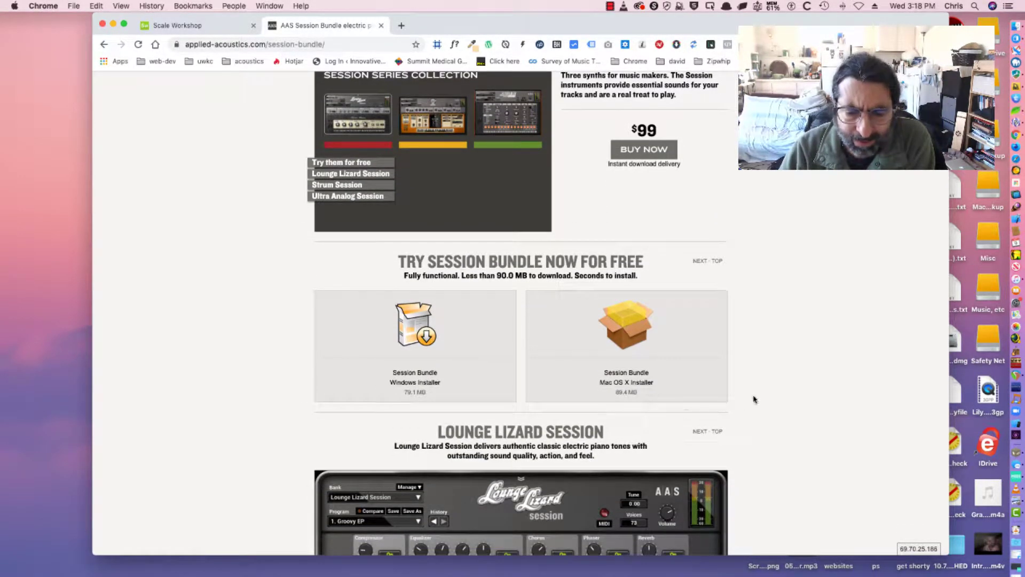
{"action": "scroll", "coordinate": [754, 400], "scroll_direction": "down", "scroll_amount": 3}
{"action": "scroll", "coordinate": [755, 398], "scroll_direction": "up", "scroll_amount": 8}
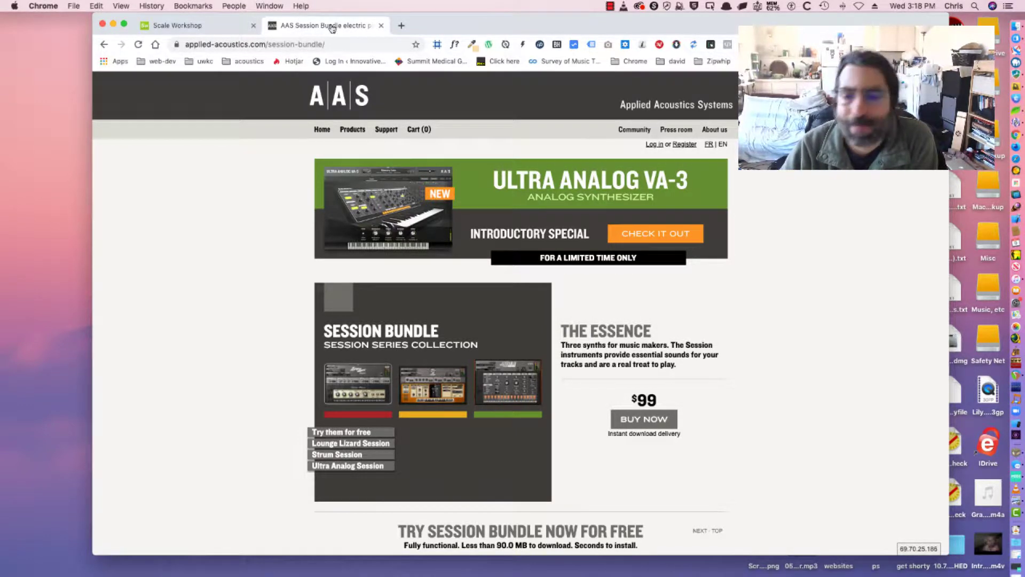
Step: Return to the Scale Workshop page and review the export formats offered for the Harmonics 1-24 scale
{"action": "left_click", "coordinate": [196, 27]}
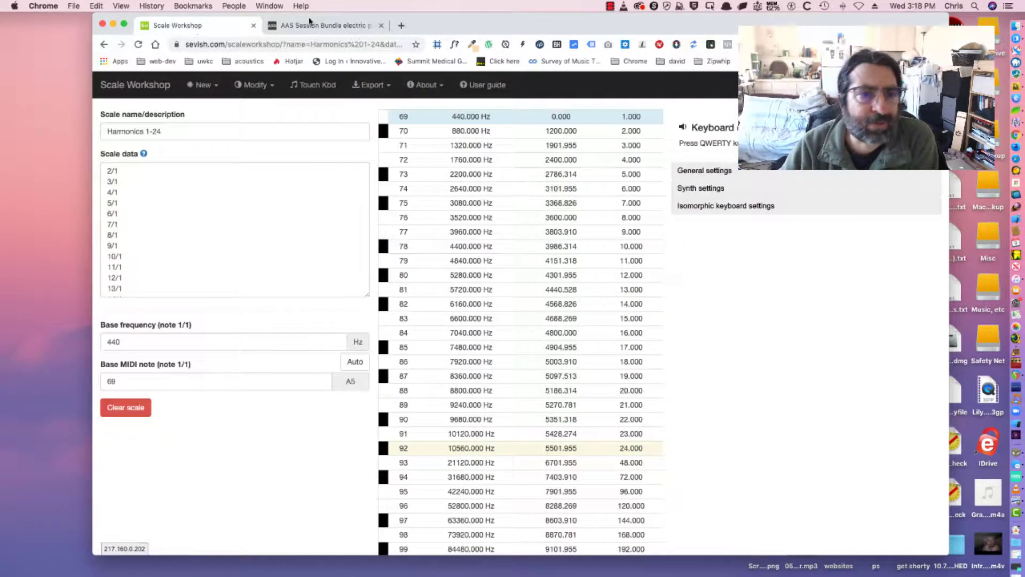
{"action": "left_click", "coordinate": [316, 26]}
{"action": "left_click", "coordinate": [228, 29]}
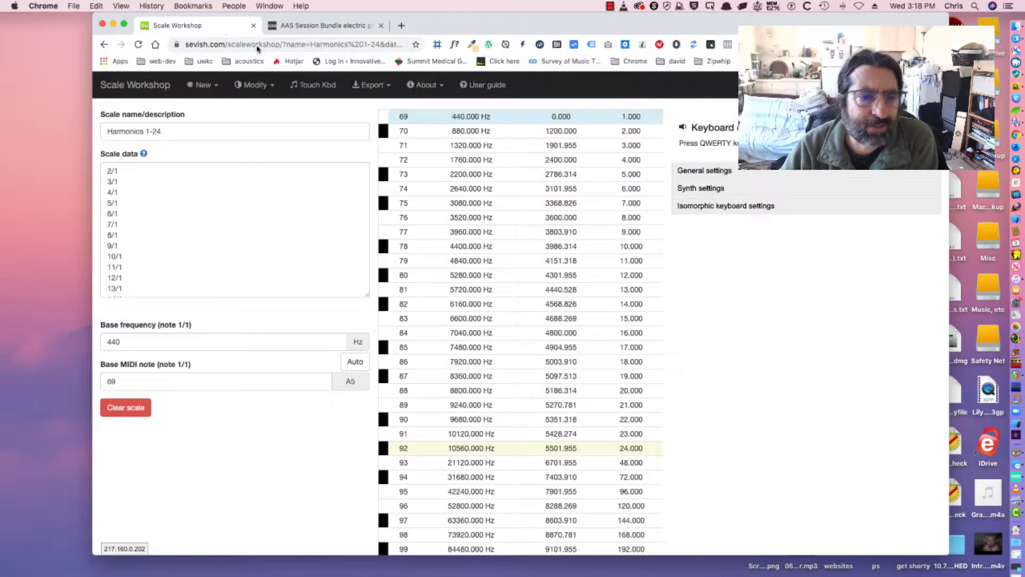
{"action": "left_click", "coordinate": [335, 26]}
{"action": "left_click", "coordinate": [188, 30]}
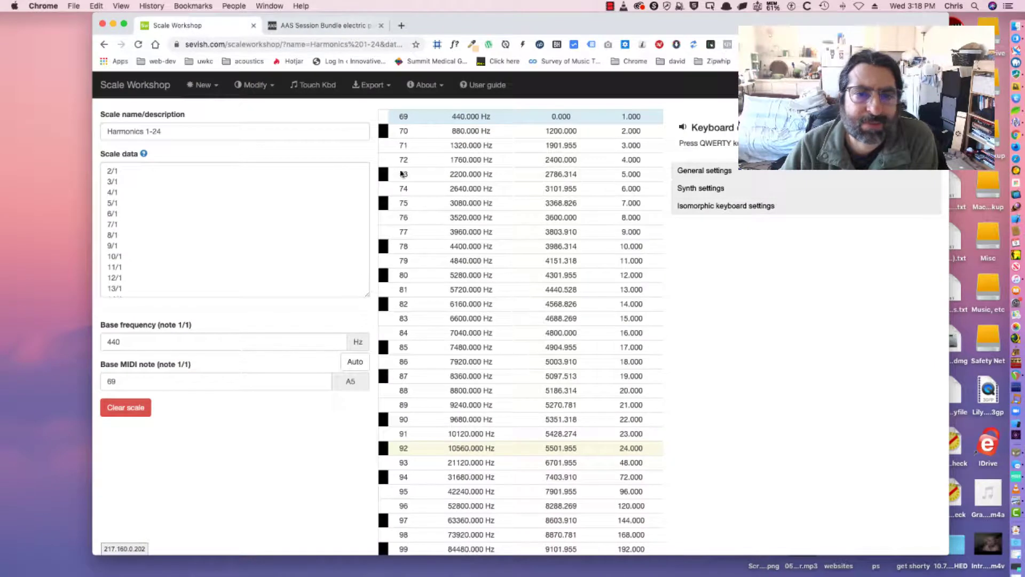
{"action": "left_click", "coordinate": [386, 88]}
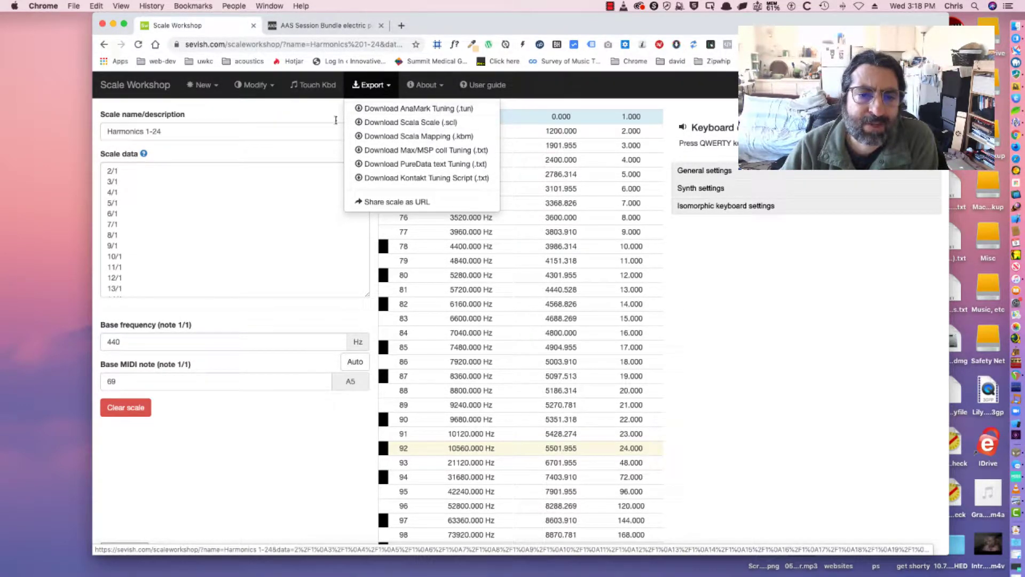
{"action": "left_click", "coordinate": [331, 27]}
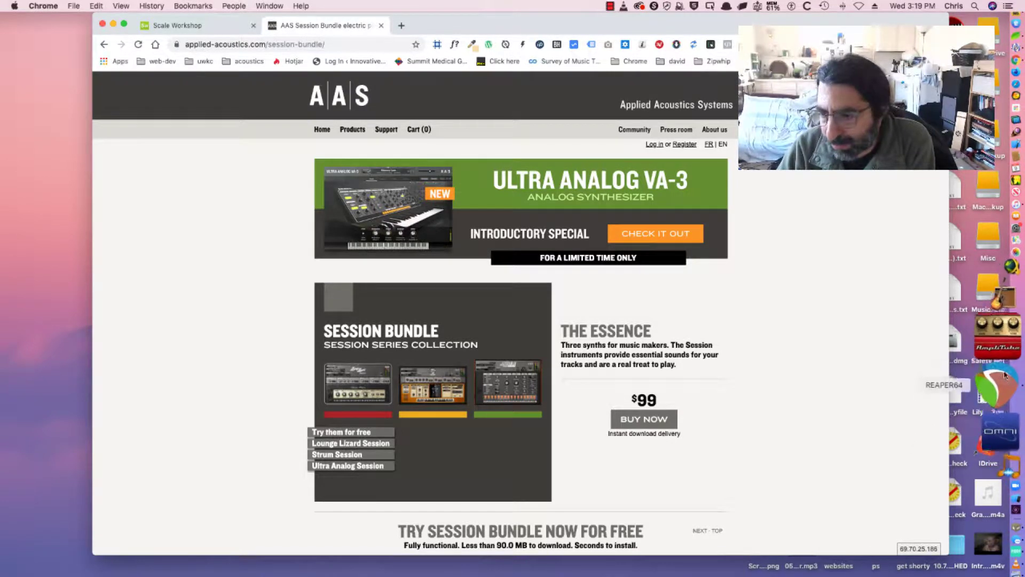
Step: Switch to REAPER, move its window clear of the webcam view, and open the effects chain of track 1
{"action": "left_click", "coordinate": [1004, 379]}
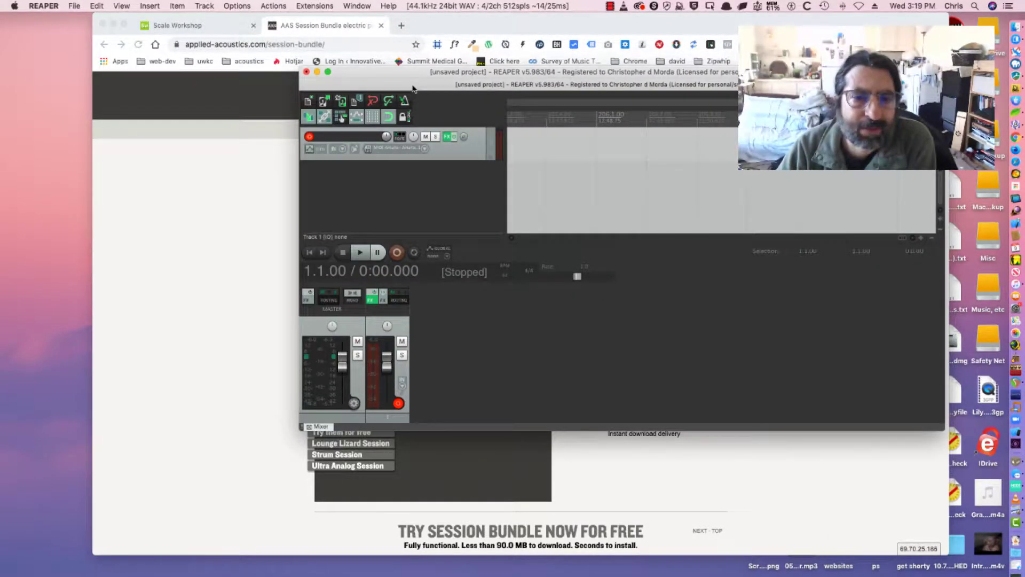
{"action": "left_click_drag", "start_coordinate": [388, 73], "coordinate": [289, 93]}
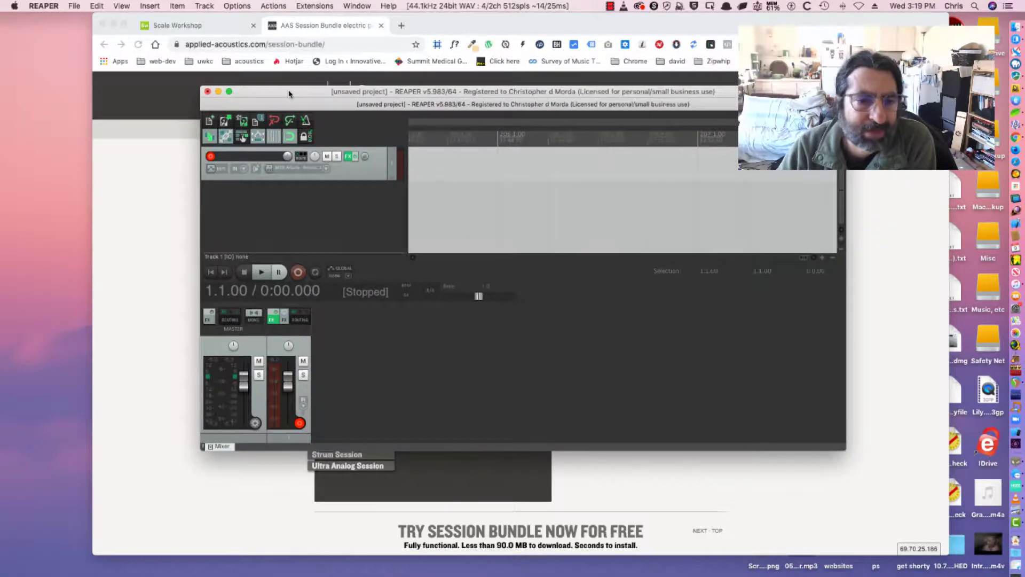
{"action": "left_click", "coordinate": [347, 156]}
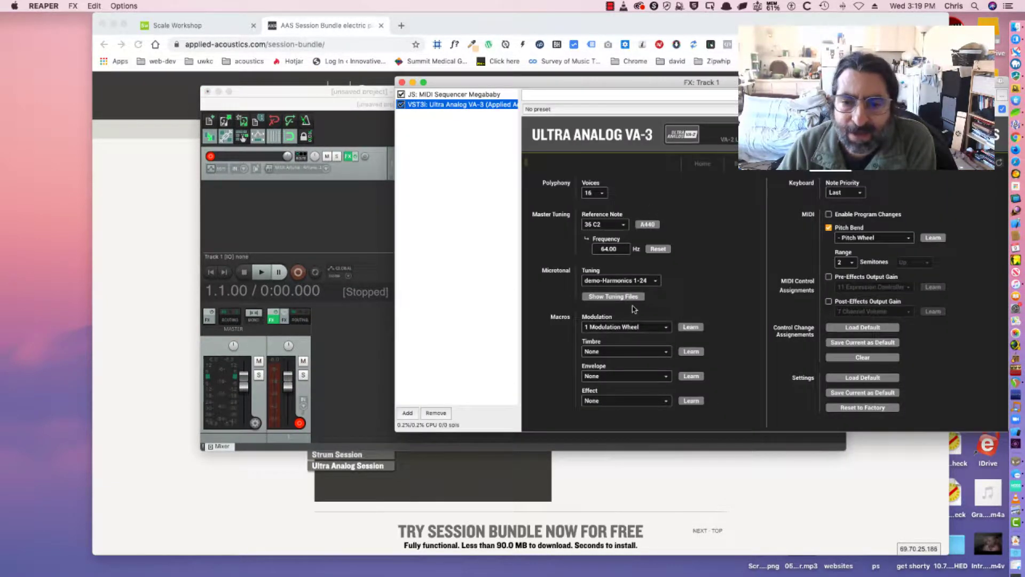
Step: Show the MIDI Sequencer Megababy in track 1's effects chain, and enlarge and reposition the effects window
{"action": "left_click", "coordinate": [450, 95]}
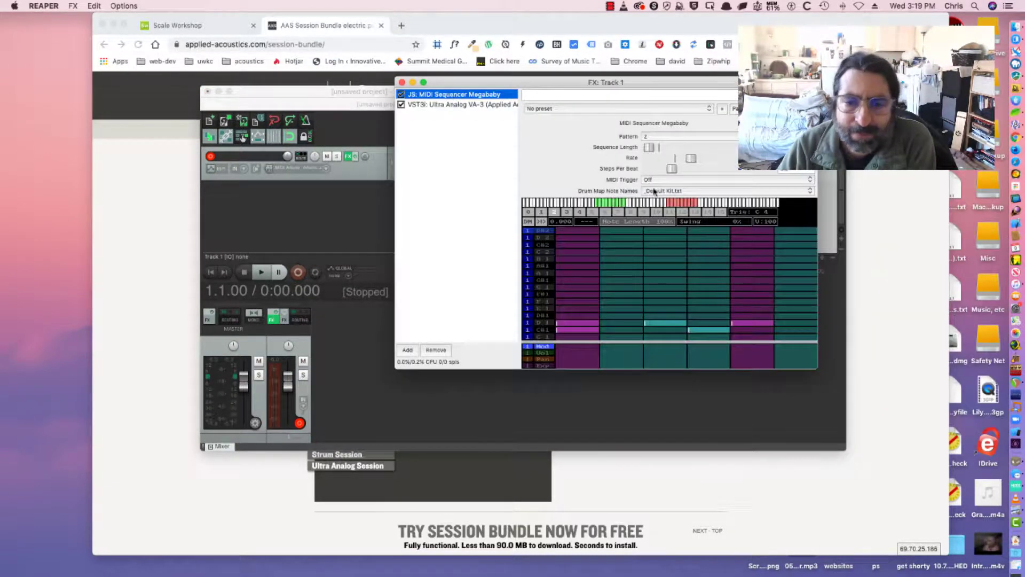
{"action": "left_click_drag", "start_coordinate": [816, 365], "coordinate": [863, 450]}
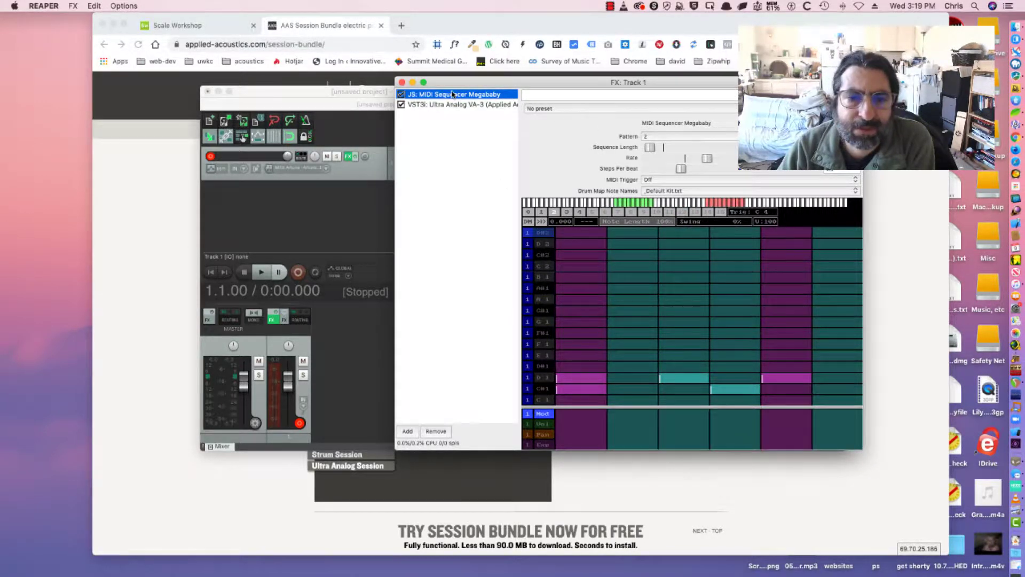
{"action": "left_click_drag", "start_coordinate": [461, 84], "coordinate": [348, 98]}
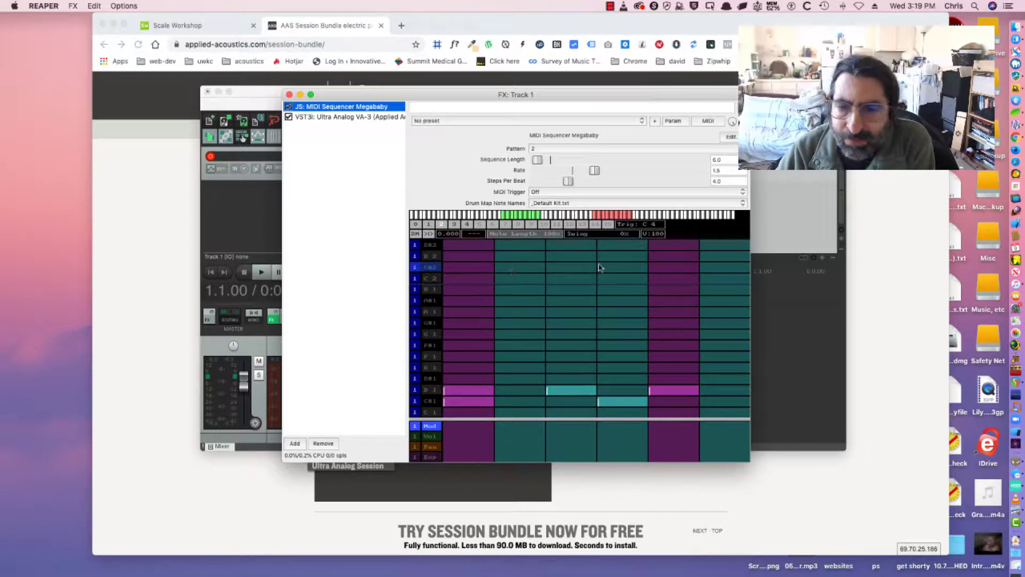
Step: Set the MIDI Sequencer Megababy to pattern 0 and start playback
{"action": "left_click", "coordinate": [599, 150]}
{"action": "left_click", "coordinate": [573, 133]}
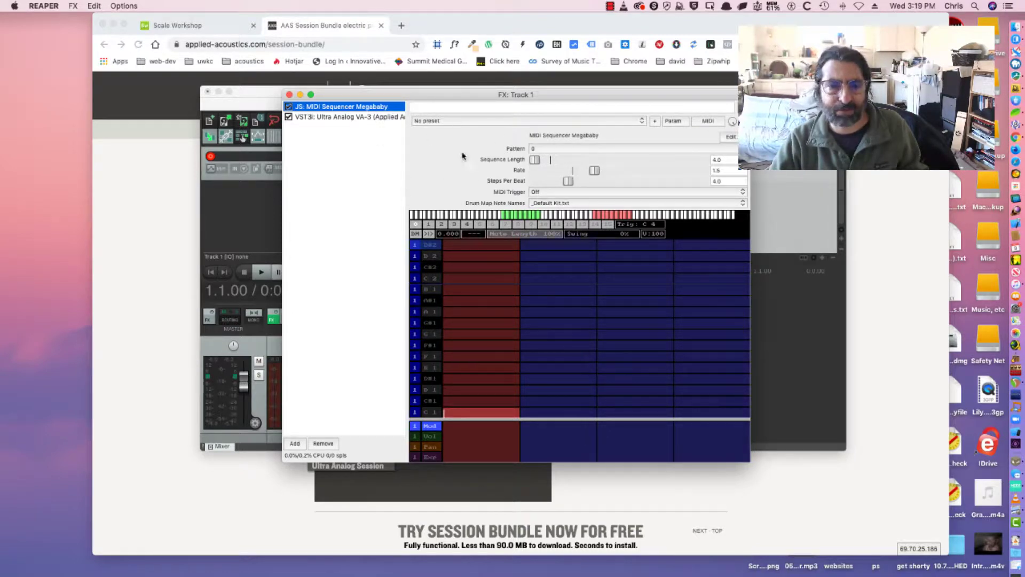
{"action": "key", "text": "space"}
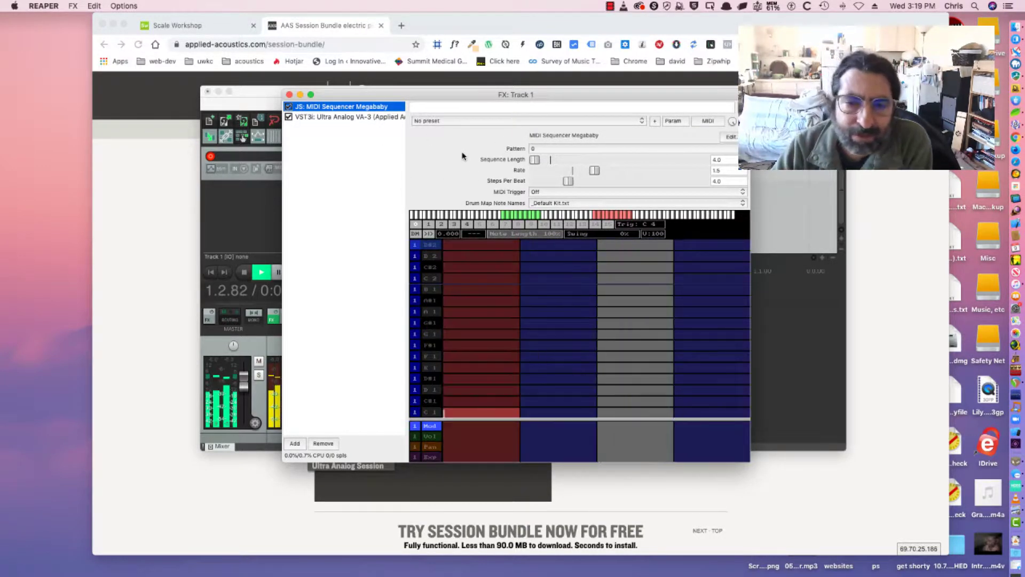
Step: Set the MIDI Sequencer Megababy to pattern 1 and move the effects window aside to uncover the track controls
{"action": "left_click", "coordinate": [561, 149]}
{"action": "left_click", "coordinate": [561, 159]}
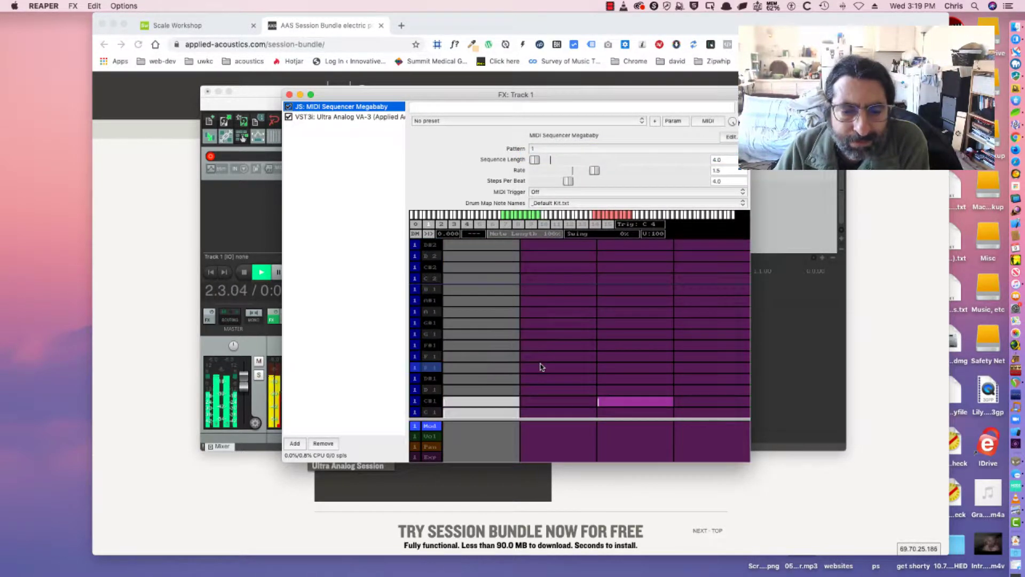
{"action": "left_click_drag", "start_coordinate": [451, 95], "coordinate": [620, 81]}
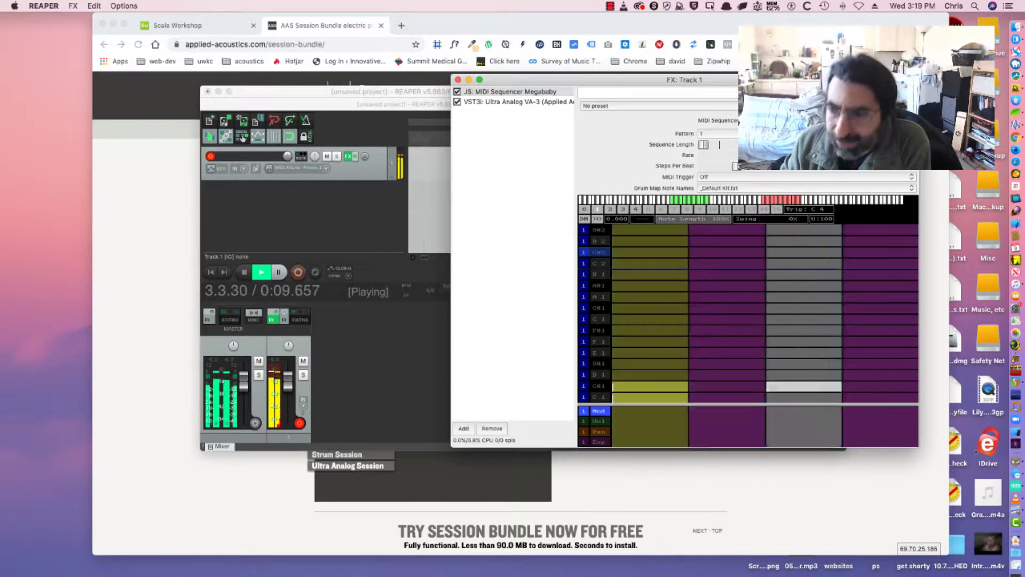
{"action": "left_click", "coordinate": [433, 95]}
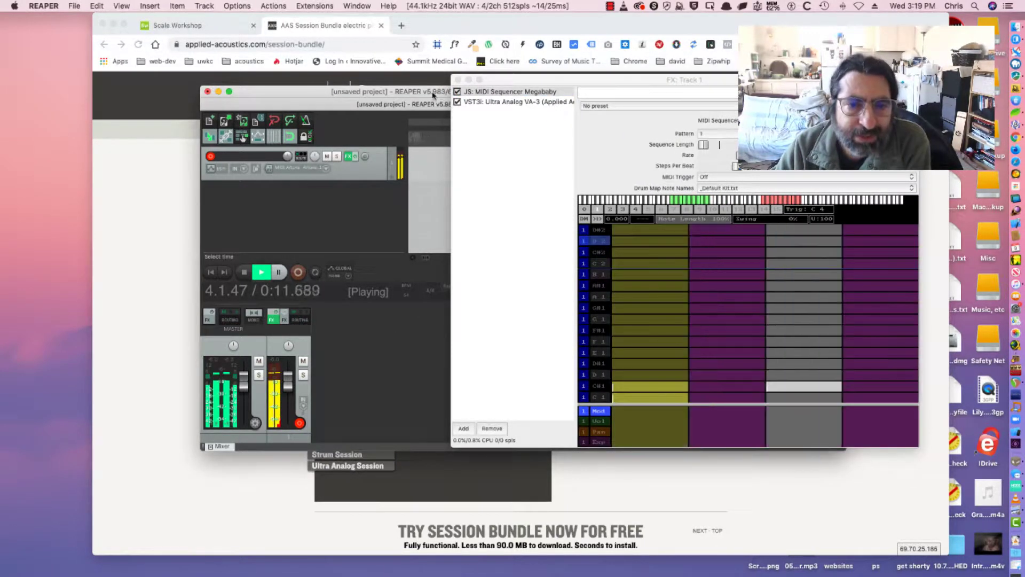
Step: Float the Ultra Analog VA-3 in its own window clear of the webcam view and show its Home page
{"action": "double_click", "coordinate": [500, 102]}
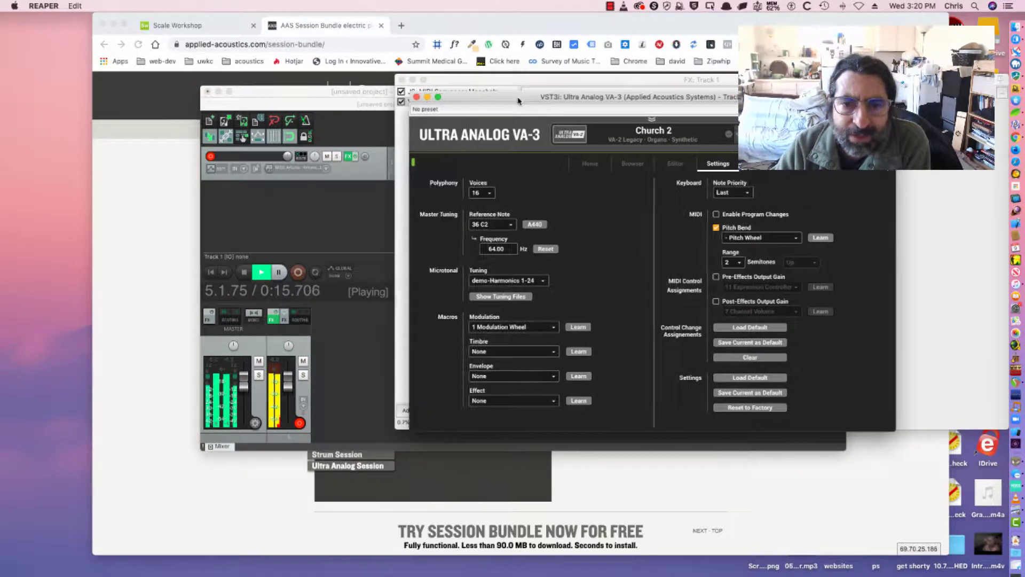
{"action": "left_click_drag", "start_coordinate": [518, 100], "coordinate": [274, 60]}
{"action": "left_click", "coordinate": [387, 124]}
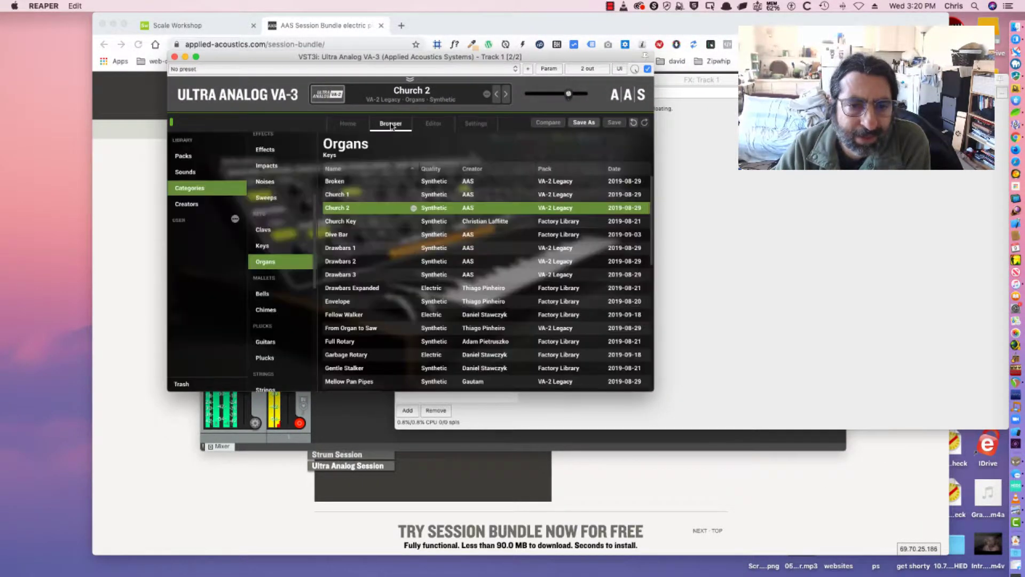
{"action": "left_click", "coordinate": [433, 123]}
{"action": "left_click", "coordinate": [350, 124]}
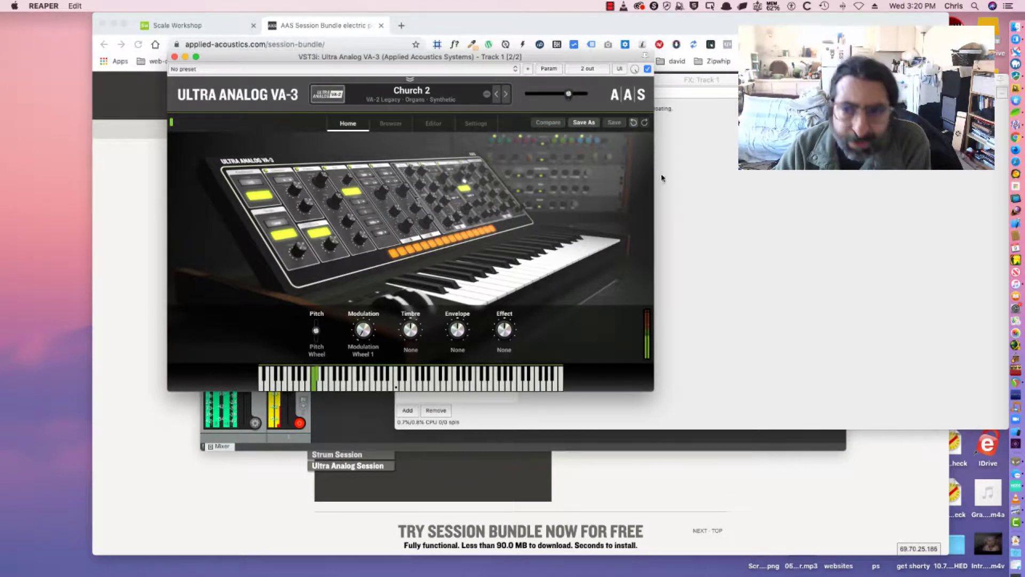
Step: Dock the Ultra Analog VA-3 back into track 1's effects chain window and move that window clear of the webcam view
{"action": "left_click", "coordinate": [700, 156]}
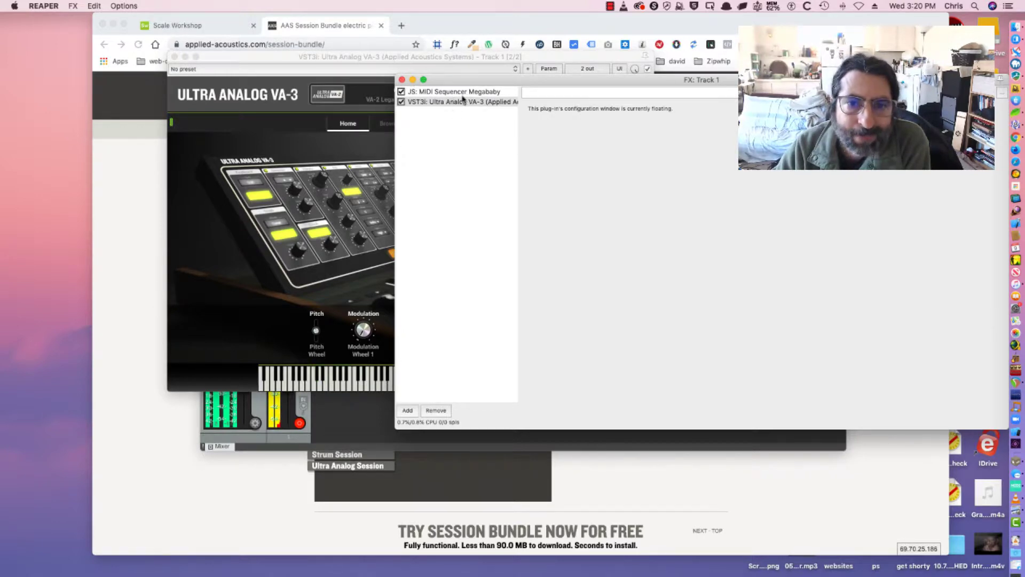
{"action": "double_click", "coordinate": [493, 102]}
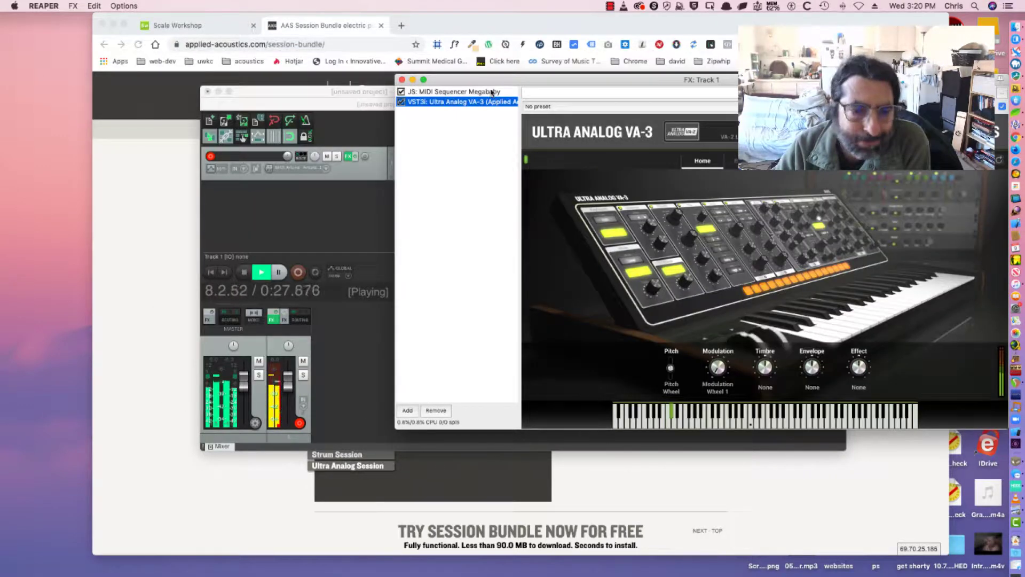
{"action": "left_click_drag", "start_coordinate": [490, 82], "coordinate": [213, 74]}
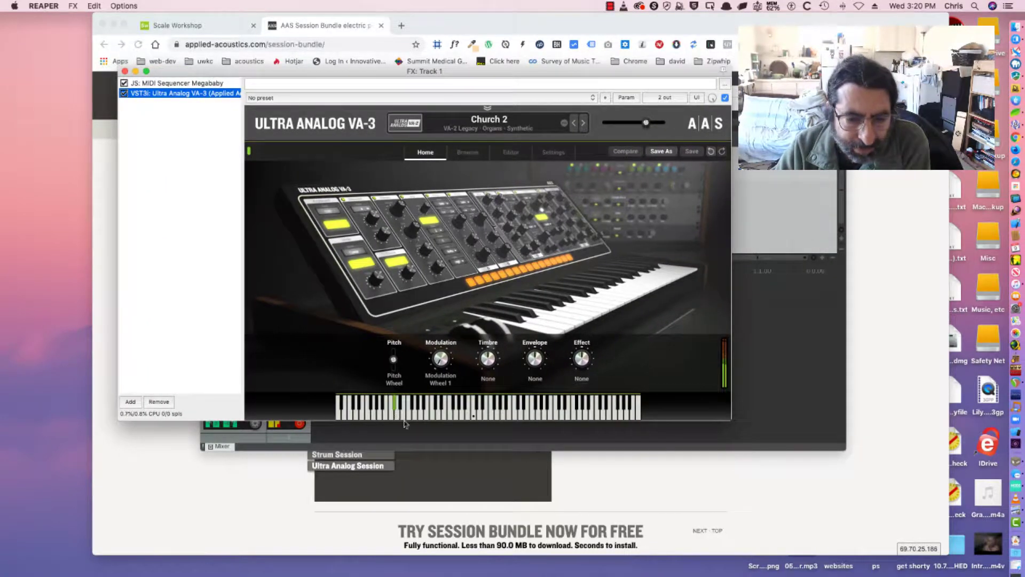
Step: Float the MIDI Sequencer Megababy in its own window, close the effects chain, and reposition both the sequencer and project windows
{"action": "double_click", "coordinate": [208, 83]}
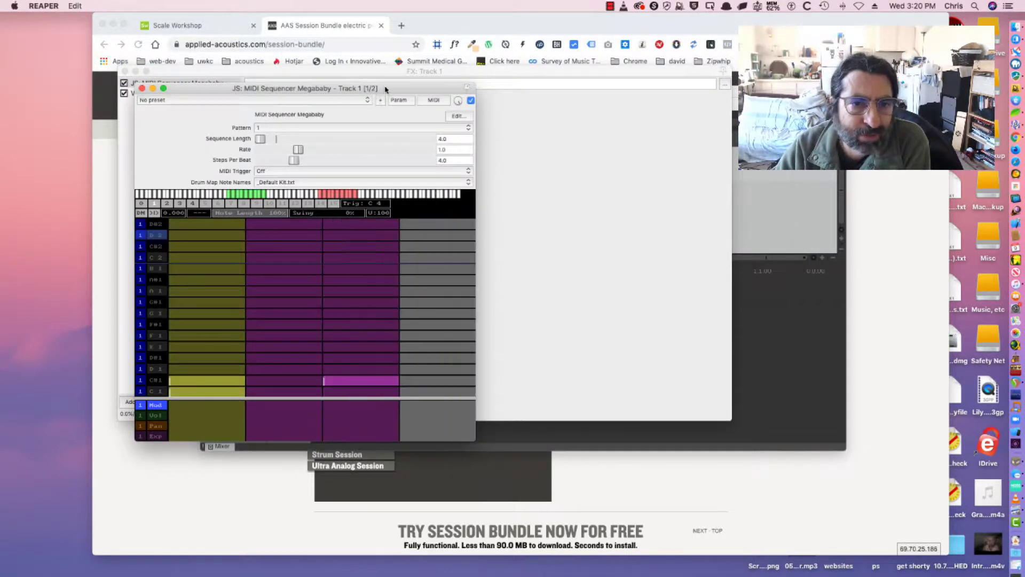
{"action": "left_click_drag", "start_coordinate": [385, 89], "coordinate": [818, 45]}
{"action": "left_click", "coordinate": [136, 75]}
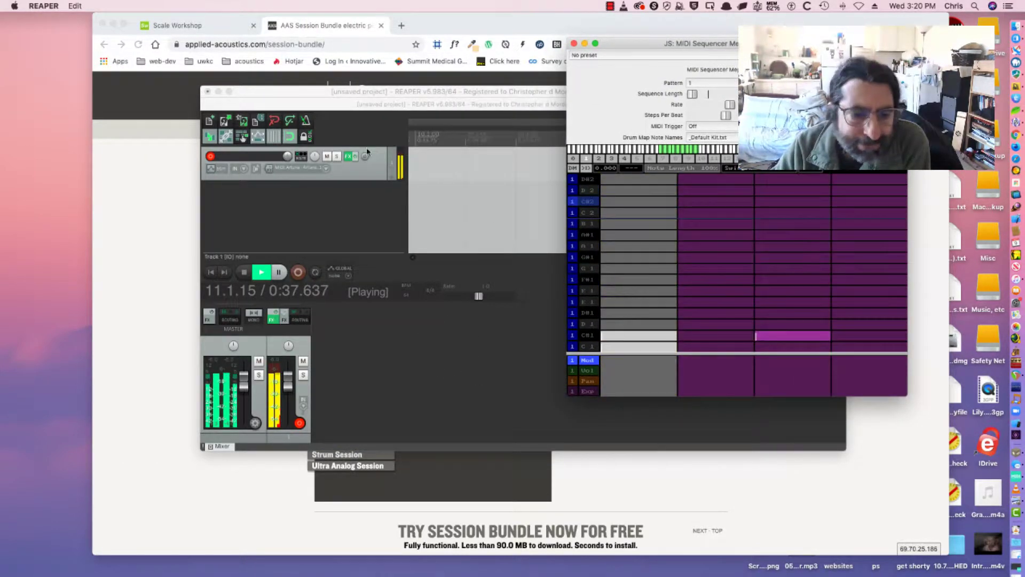
{"action": "left_click_drag", "start_coordinate": [311, 91], "coordinate": [176, 51]}
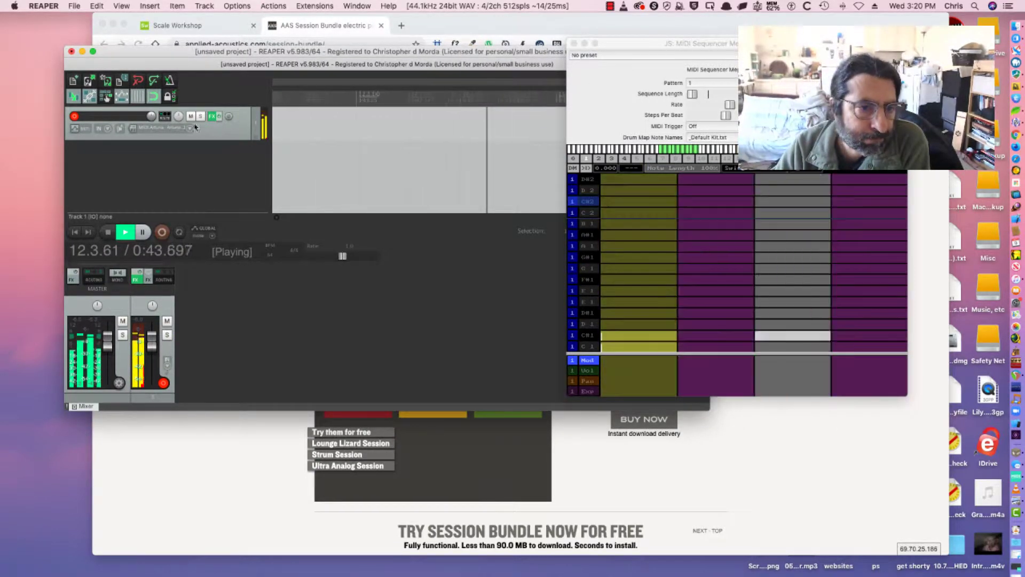
Step: Reopen track 1's effects chain and float the Ultra Analog VA-3 window beside the sequencer
{"action": "left_click", "coordinate": [212, 116]}
{"action": "left_click", "coordinate": [211, 94]}
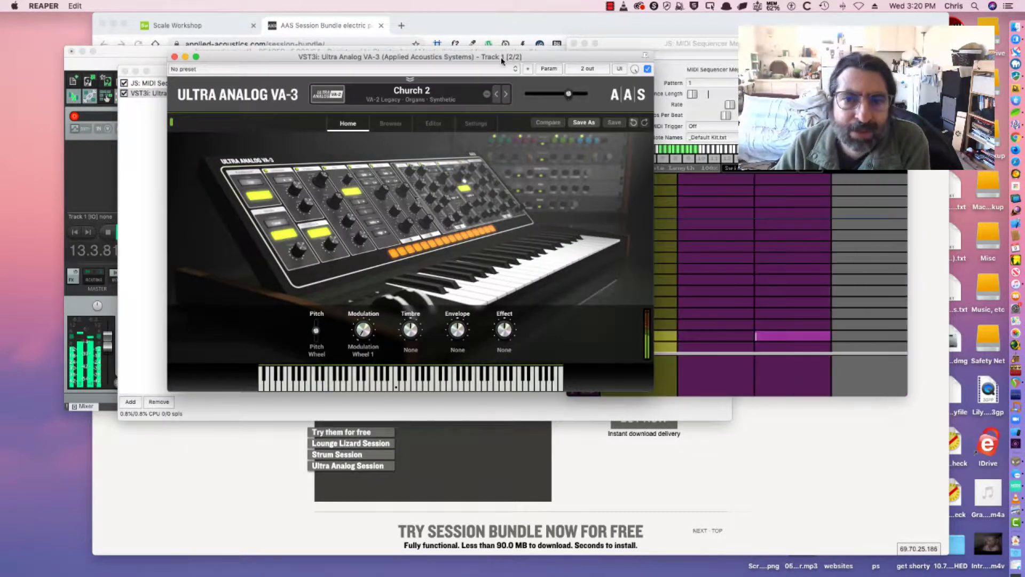
{"action": "left_click_drag", "start_coordinate": [503, 57], "coordinate": [415, 40]}
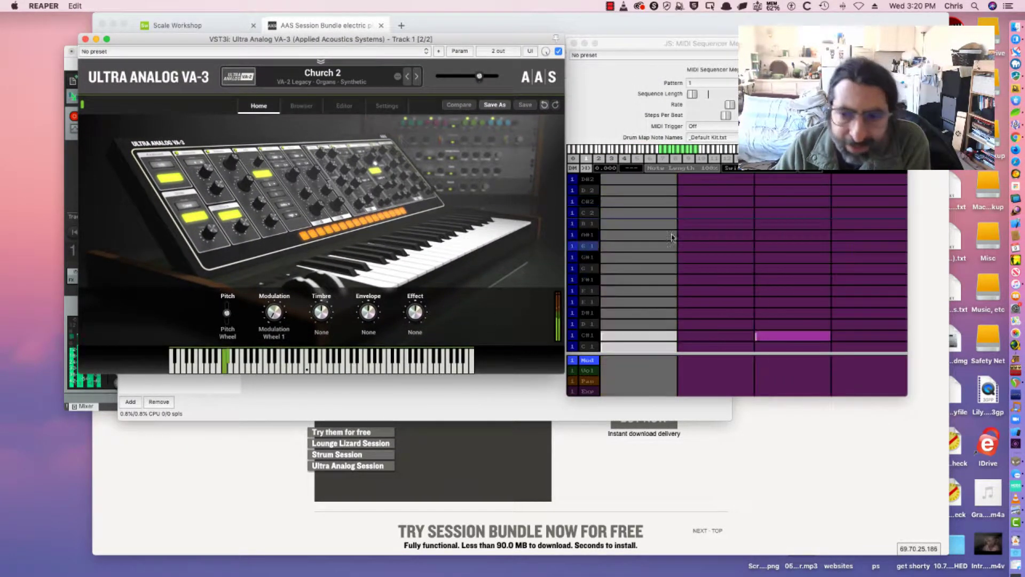
Step: Switch the MIDI Sequencer Megababy to pattern 2 while playback continues
{"action": "left_click", "coordinate": [694, 83]}
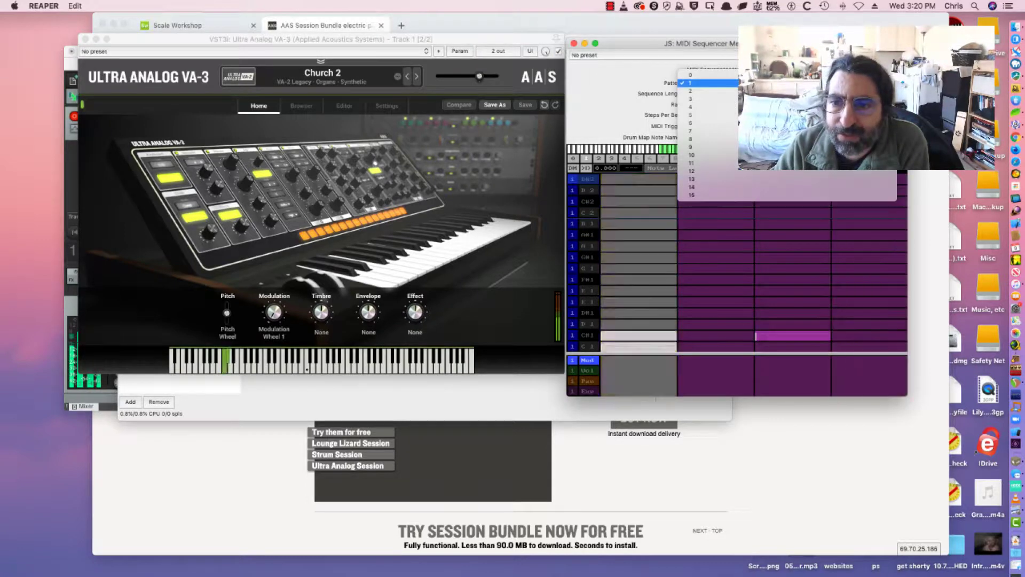
{"action": "left_click", "coordinate": [681, 90]}
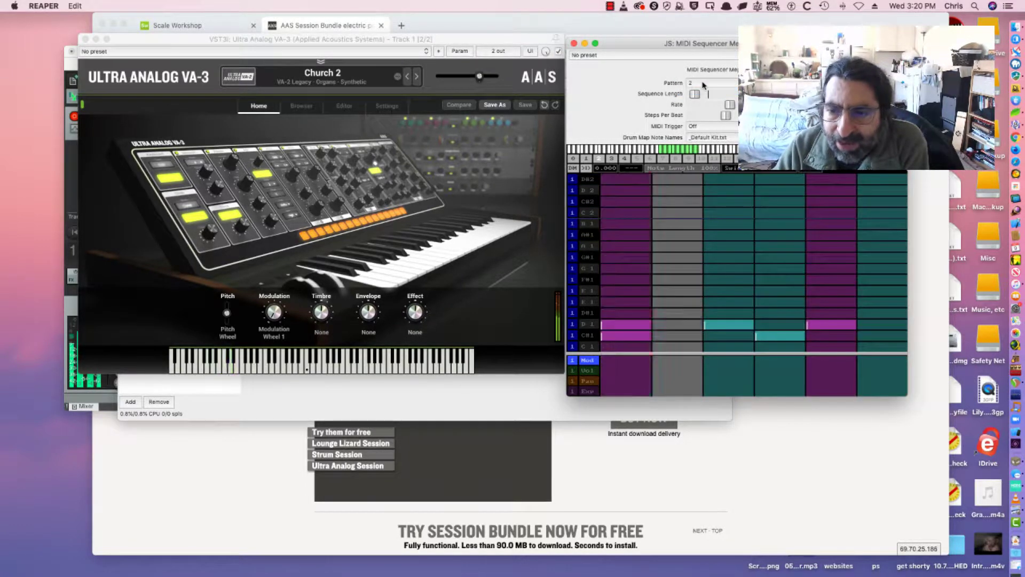
{"action": "left_click", "coordinate": [700, 84]}
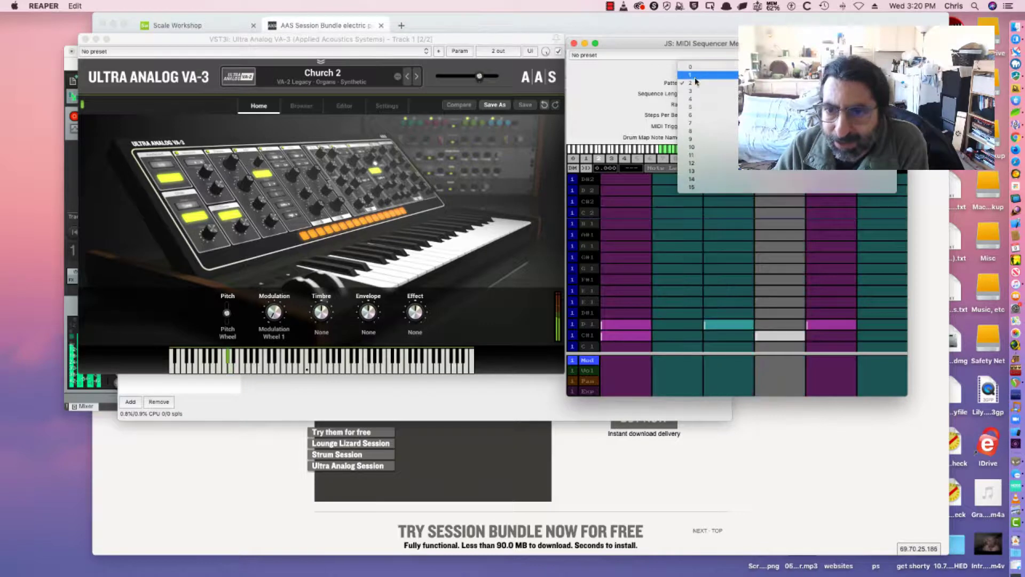
{"action": "left_click", "coordinate": [697, 83]}
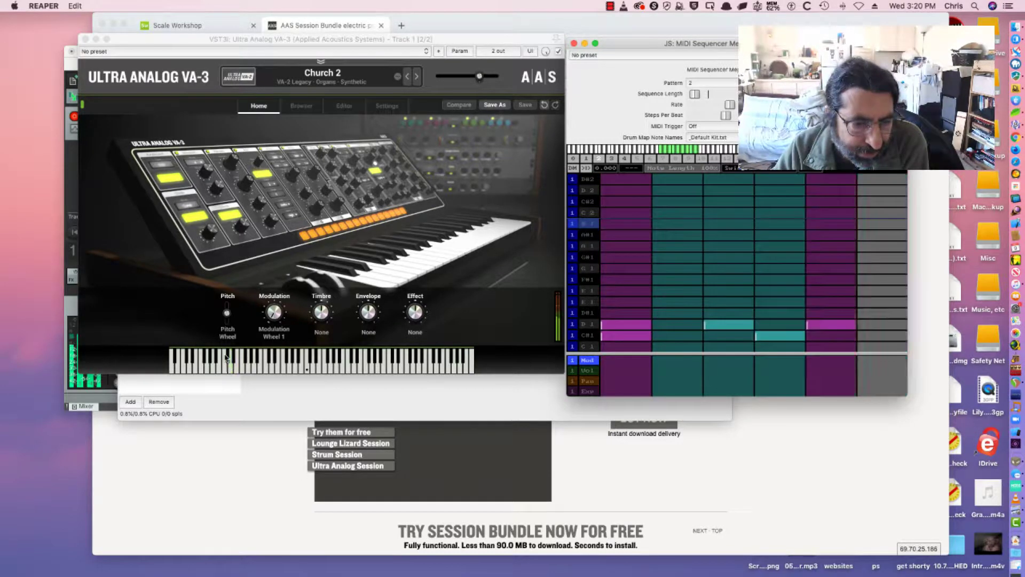
Step: Play pattern 3 and then pattern 4 in the MIDI Sequencer Megababy
{"action": "left_click", "coordinate": [727, 84]}
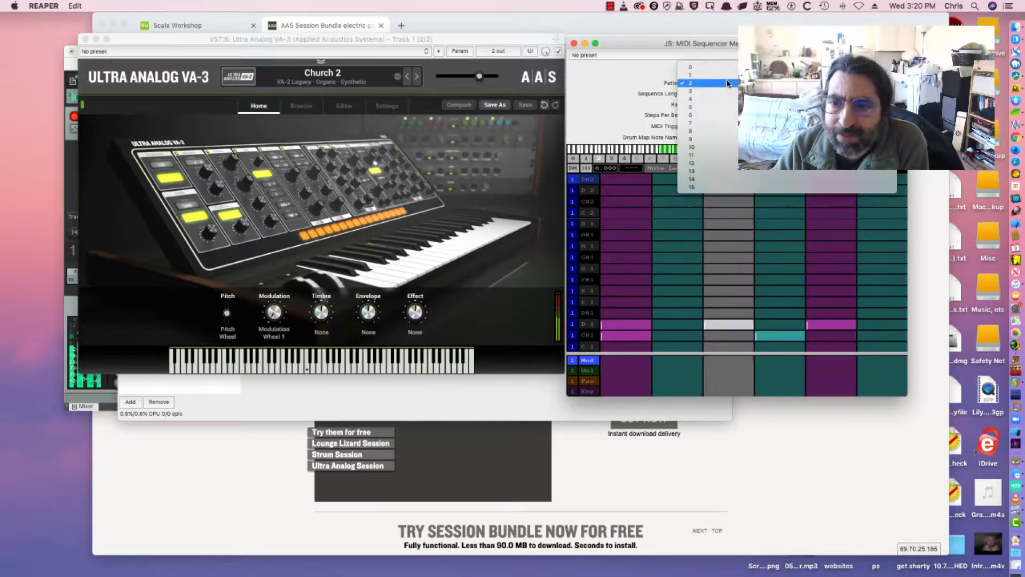
{"action": "left_click", "coordinate": [727, 101]}
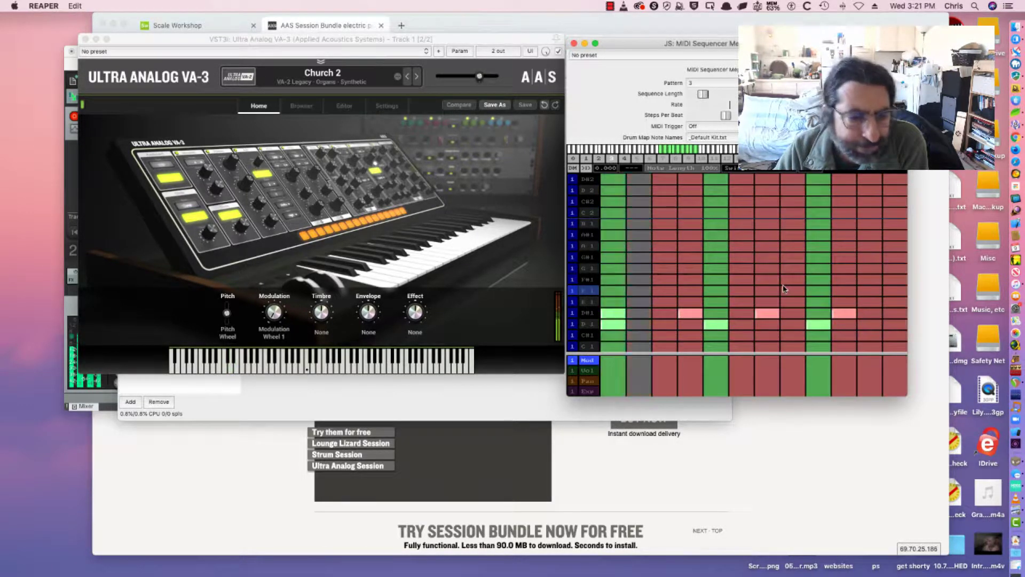
{"action": "left_click", "coordinate": [701, 83]}
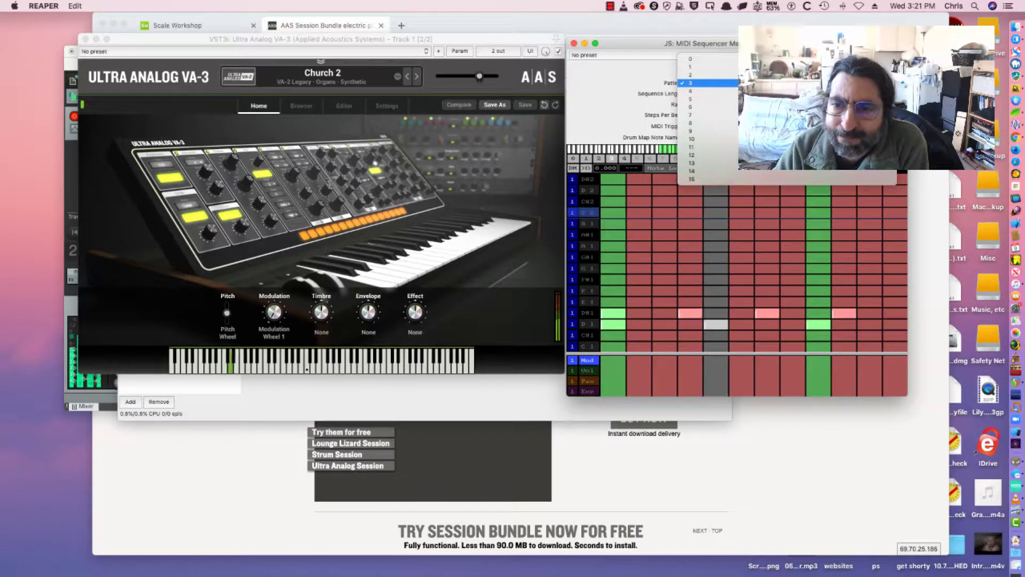
{"action": "left_click", "coordinate": [691, 91]}
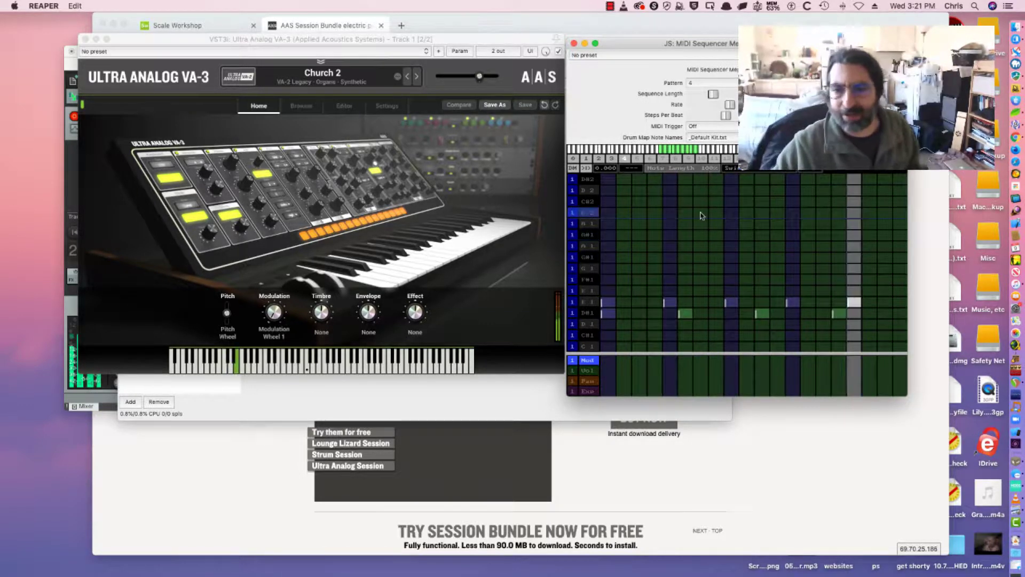
Step: Stop playback and close the sequencer, Ultra Analog VA-3 and effects chain windows
{"action": "left_click", "coordinate": [482, 176]}
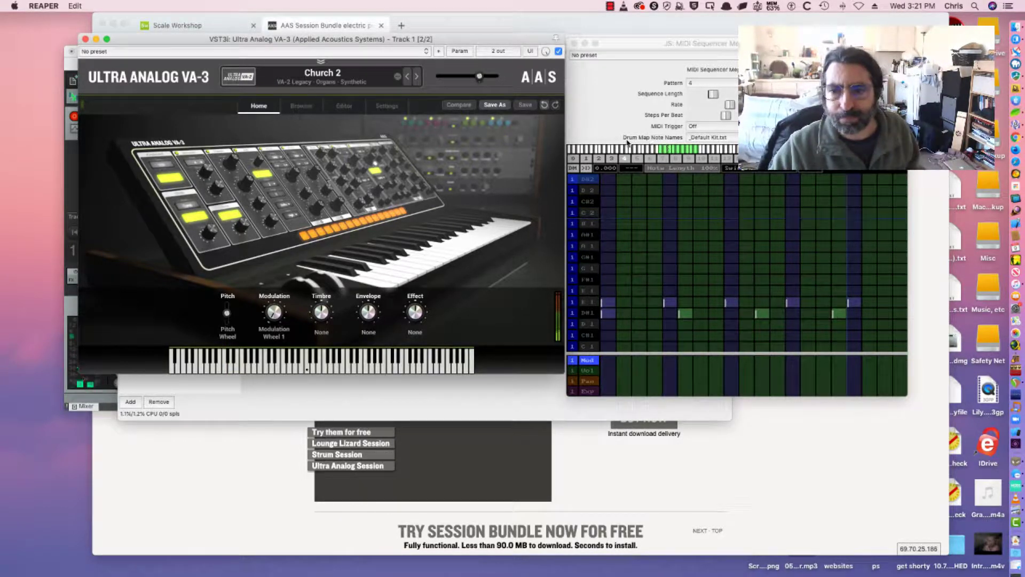
{"action": "left_click", "coordinate": [591, 43]}
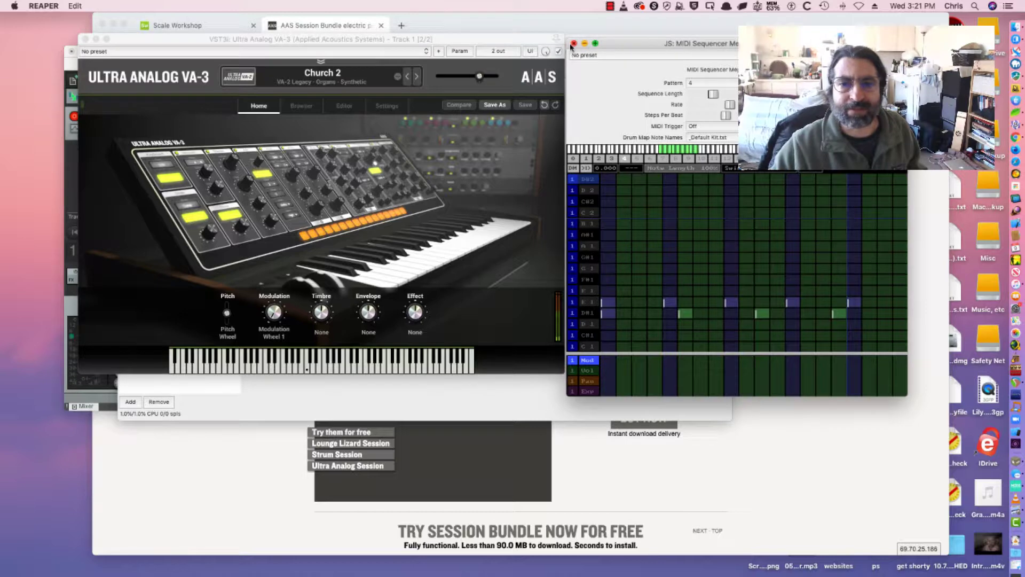
{"action": "left_click", "coordinate": [574, 44]}
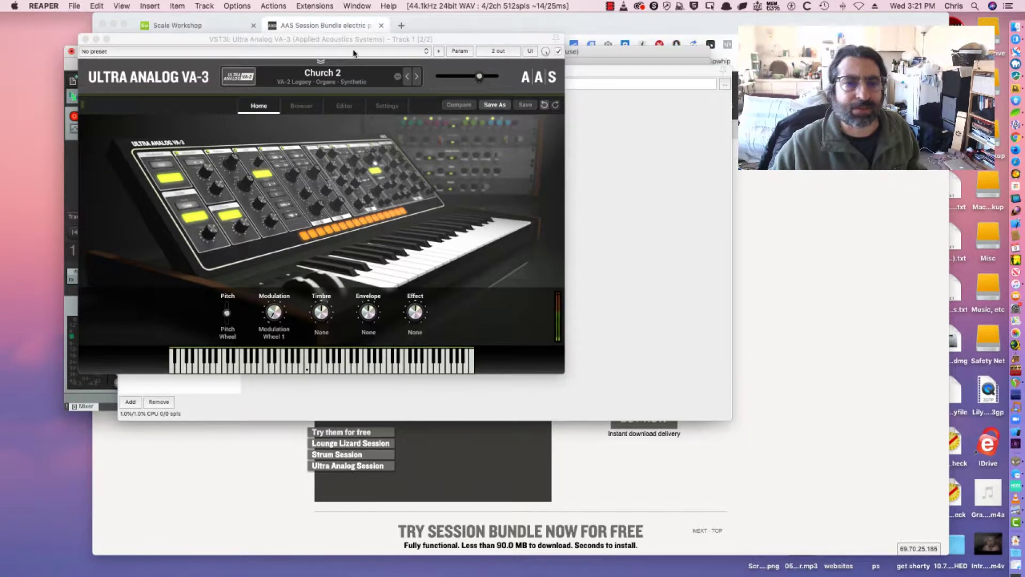
{"action": "left_click", "coordinate": [86, 39]}
{"action": "left_click", "coordinate": [125, 71]}
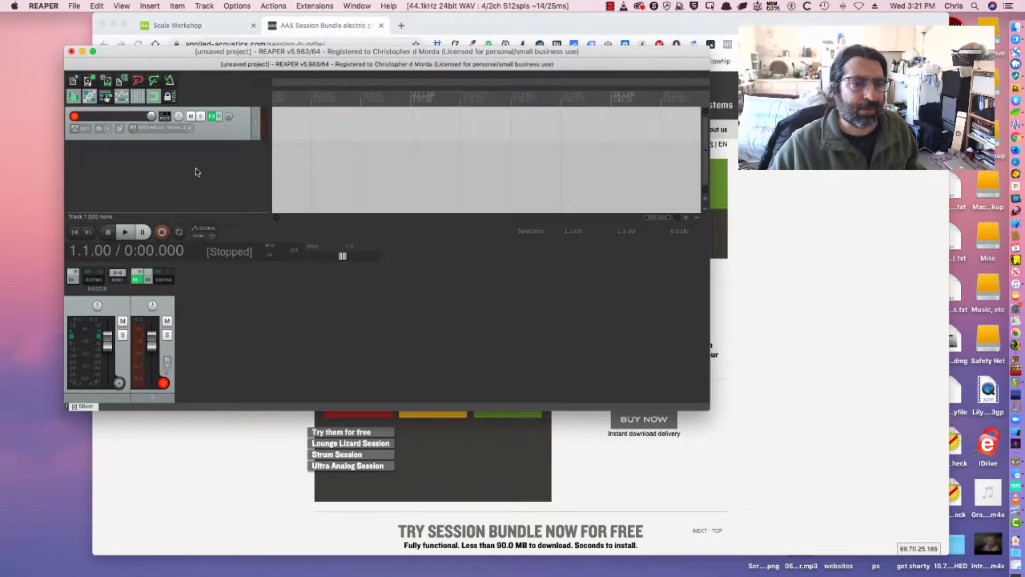
Step: Disarm track 1 and bypass its effects, and insert a new track below it
{"action": "left_click", "coordinate": [75, 117]}
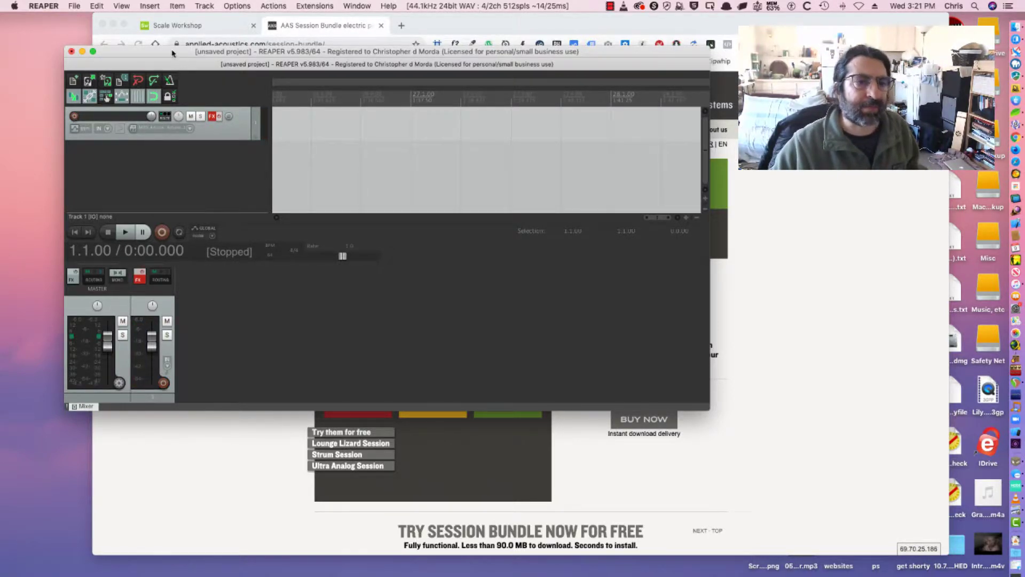
{"action": "left_click_drag", "start_coordinate": [172, 53], "coordinate": [380, 82]}
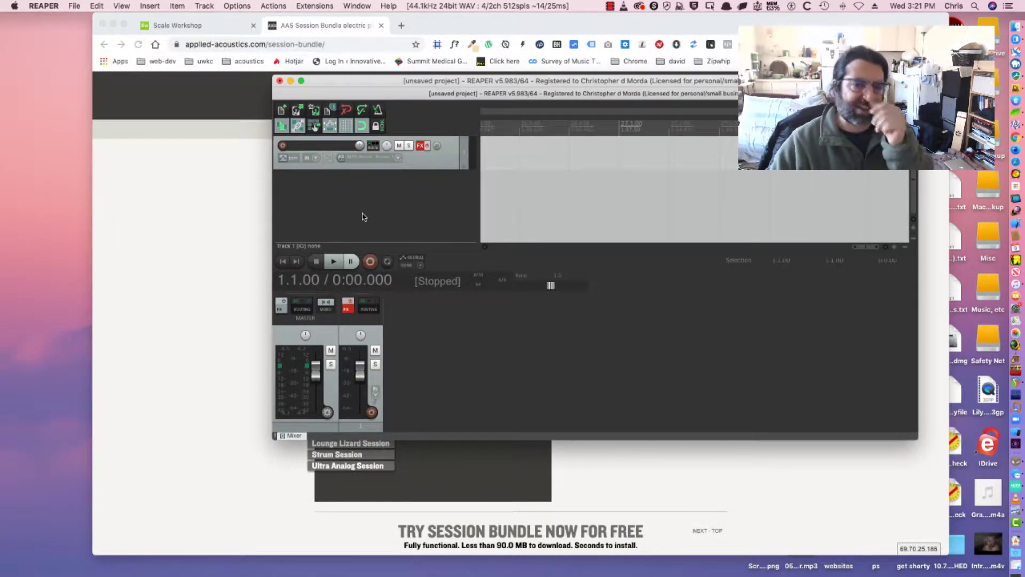
{"action": "right_click", "coordinate": [339, 194]}
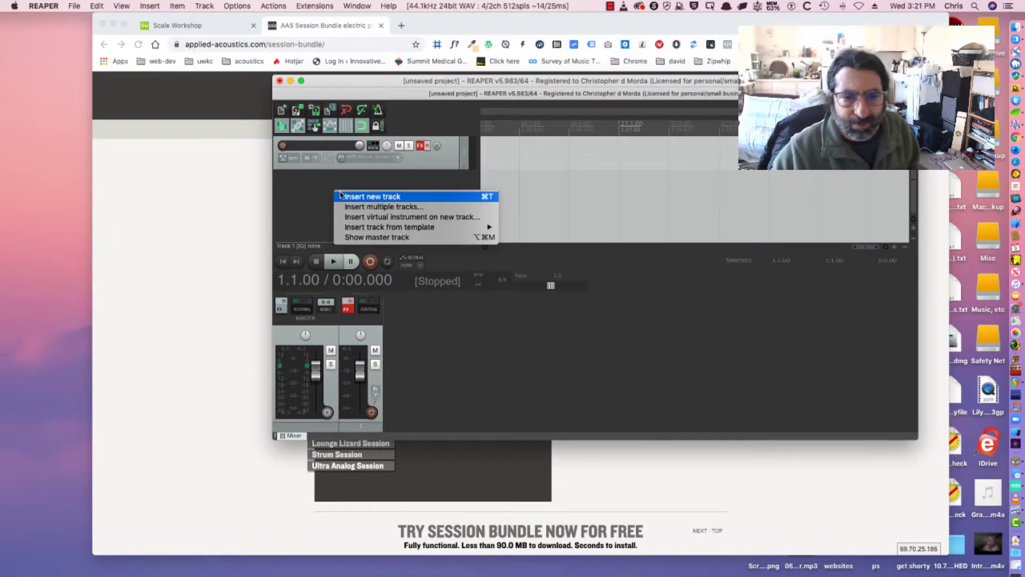
{"action": "left_click", "coordinate": [388, 197]}
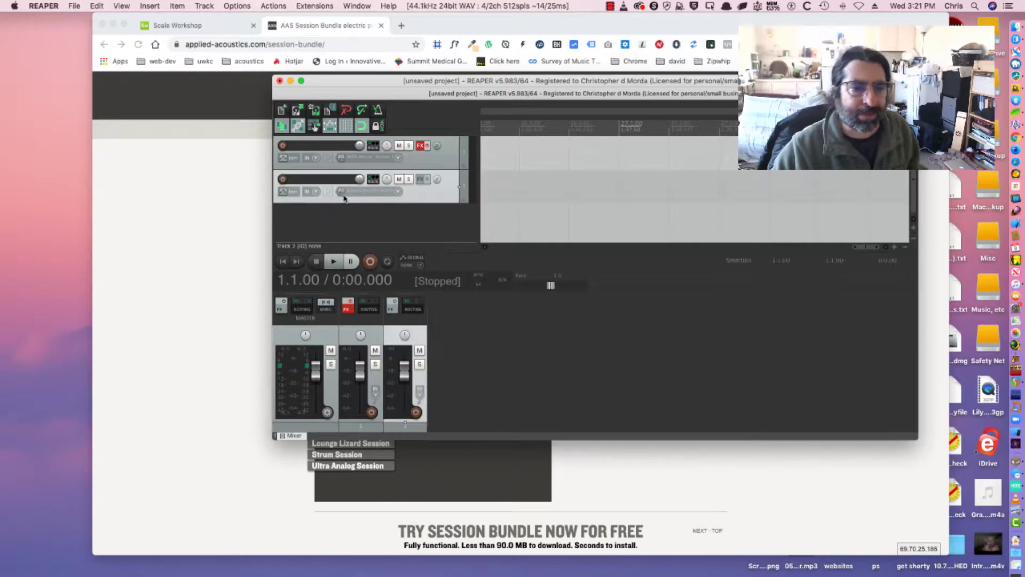
Step: Arm track 2 for recording and set its input to MIDI from the Arturia KeyStep 32 on channel 1
{"action": "left_click", "coordinate": [283, 179]}
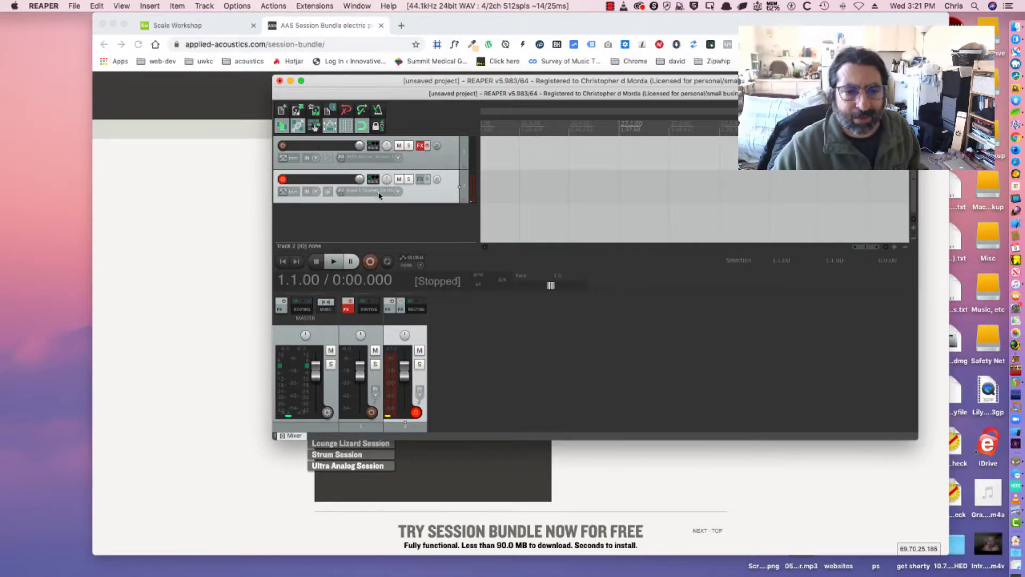
{"action": "left_click", "coordinate": [397, 196]}
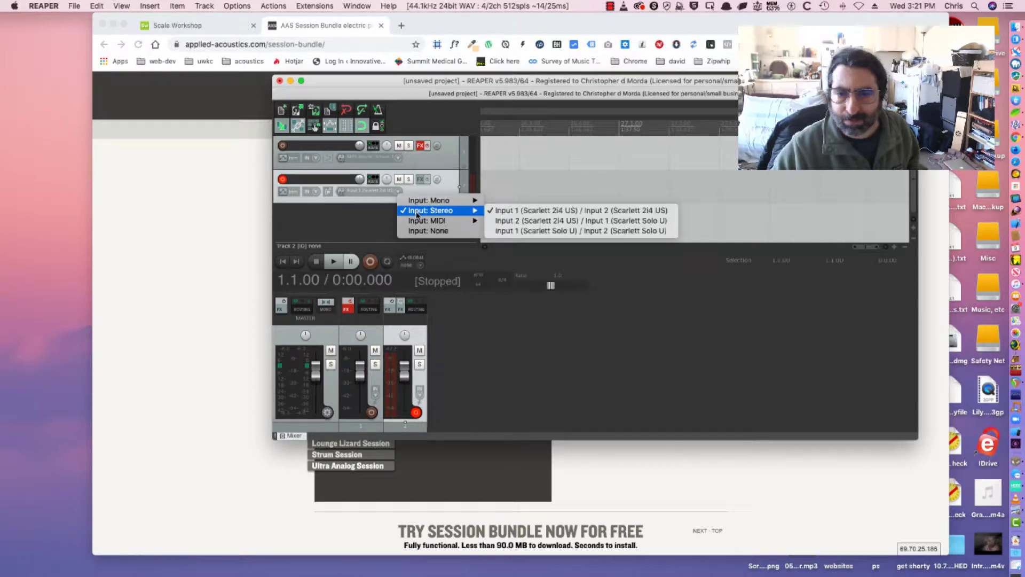
{"action": "mouse_move", "coordinate": [419, 224]}
{"action": "mouse_move", "coordinate": [532, 220]}
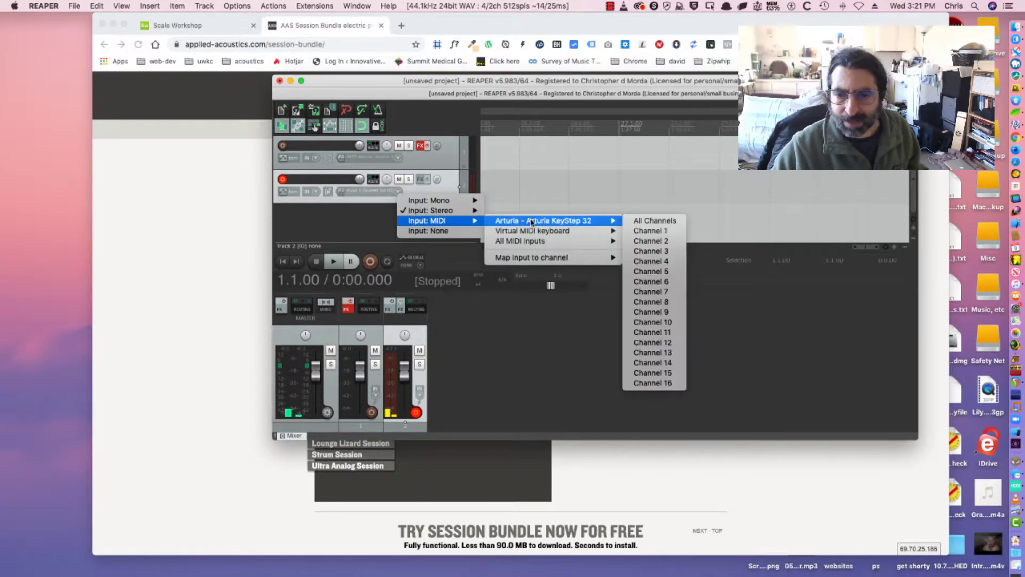
{"action": "left_click", "coordinate": [655, 230]}
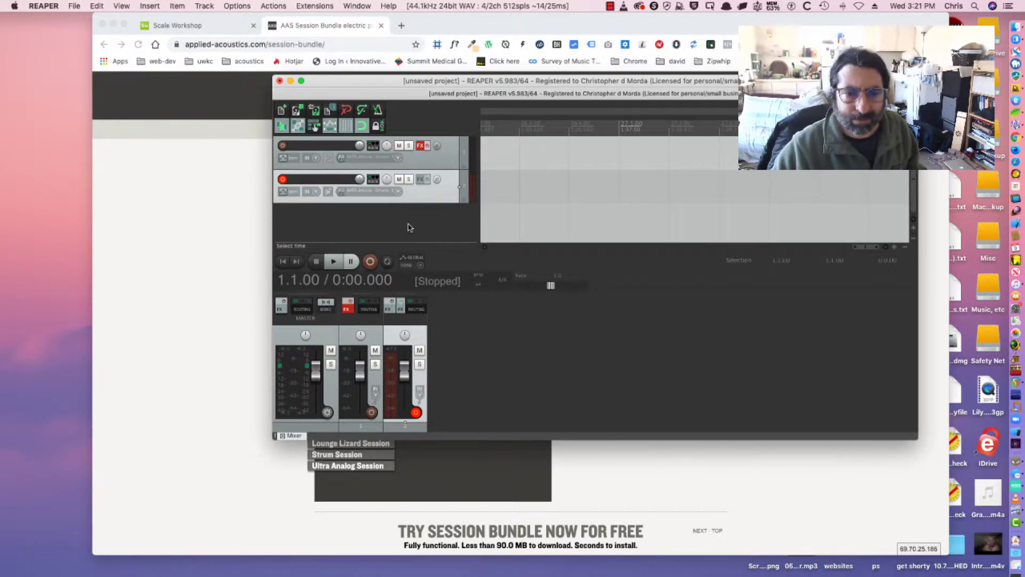
Step: Add the VST3i version of Ultra Analog VA-3 to track 2's effects chain
{"action": "left_click", "coordinate": [419, 180]}
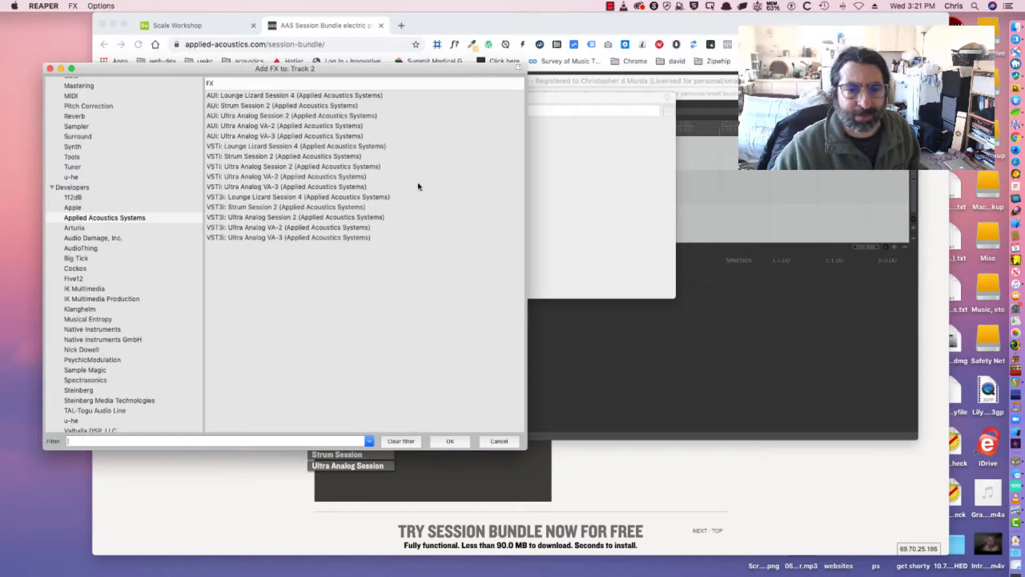
{"action": "left_click_drag", "start_coordinate": [126, 71], "coordinate": [433, 91]}
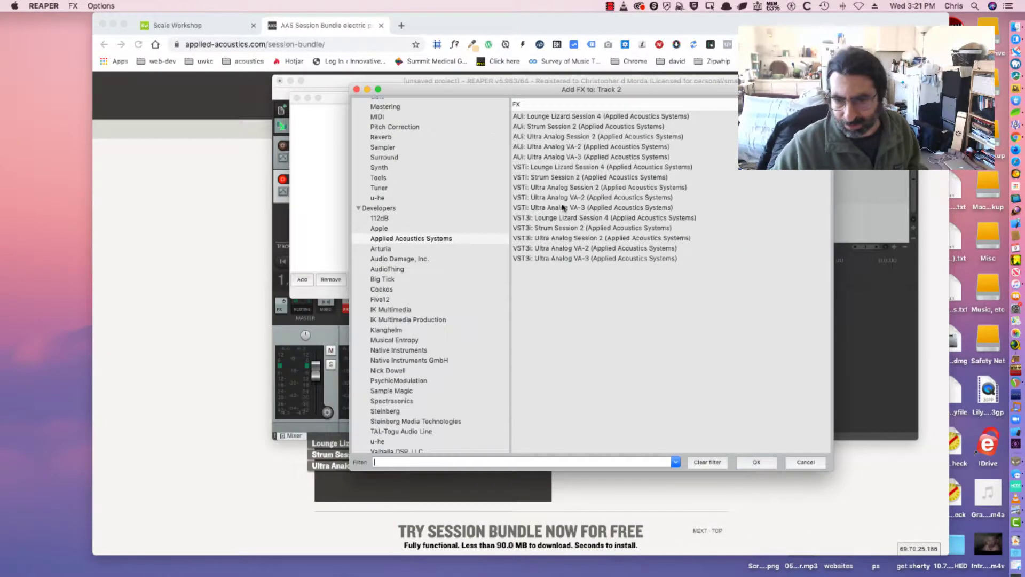
{"action": "left_click", "coordinate": [580, 258]}
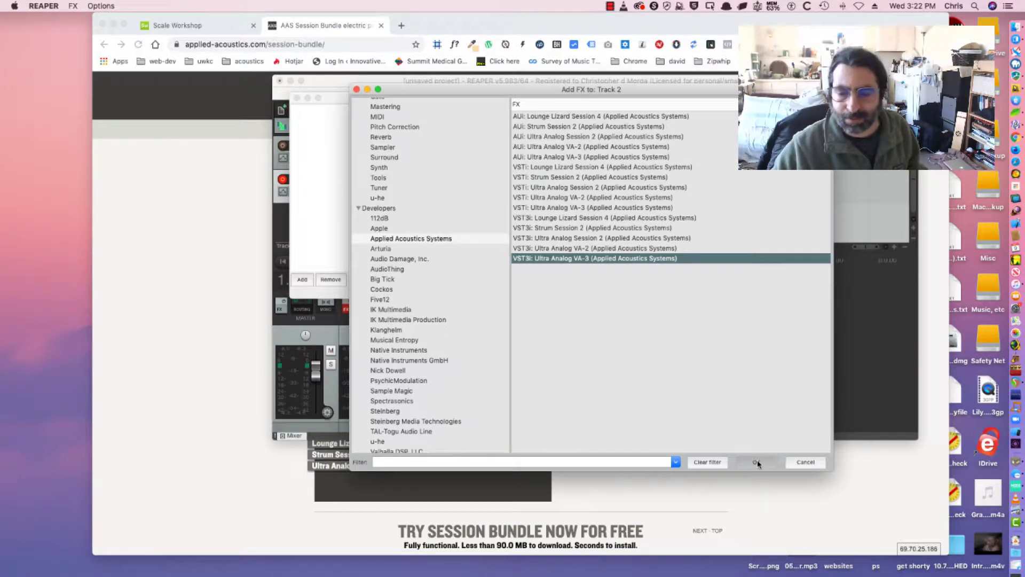
{"action": "left_click", "coordinate": [757, 461]}
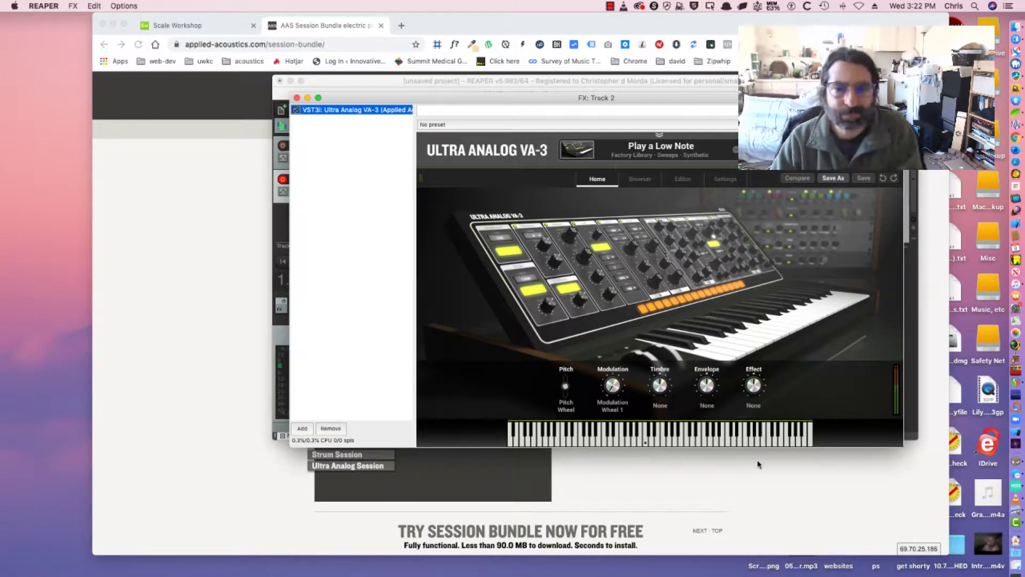
Step: Load the Church 2 preset from the Organs category in Ultra Analog VA-3 and close the track 2 effects window
{"action": "left_click", "coordinate": [640, 179]}
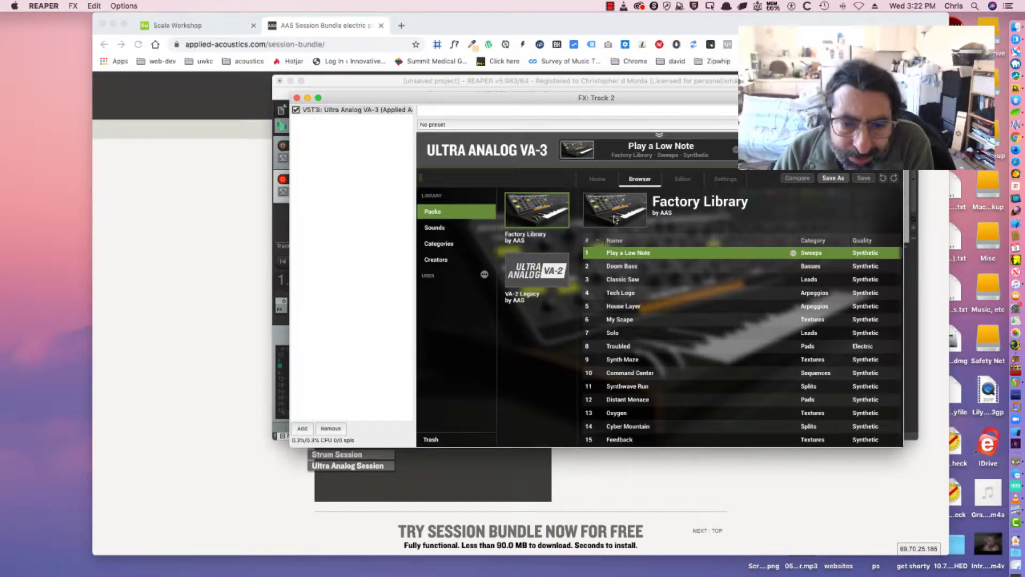
{"action": "left_click", "coordinate": [441, 244]}
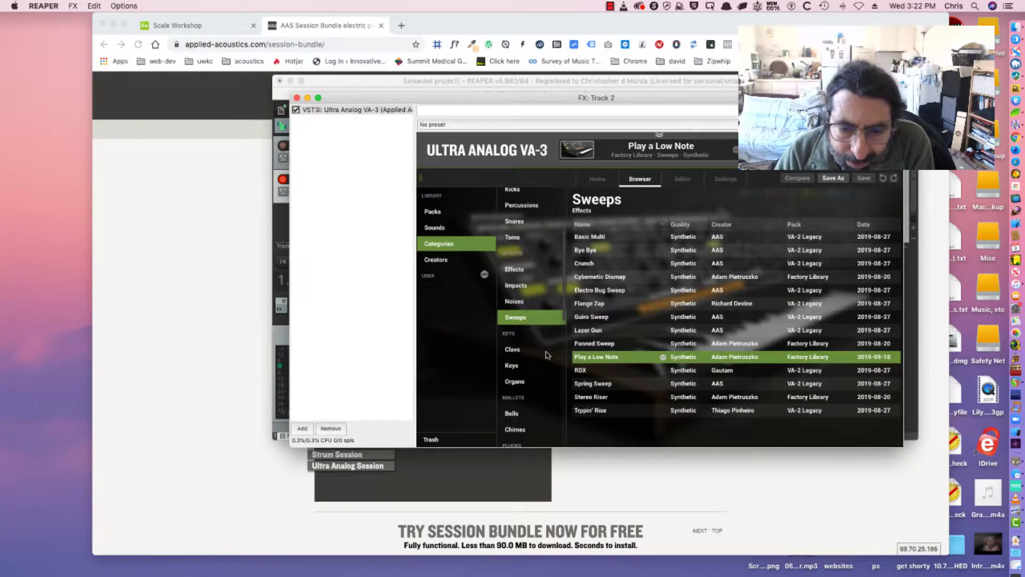
{"action": "left_click", "coordinate": [521, 381]}
{"action": "left_click", "coordinate": [591, 263]}
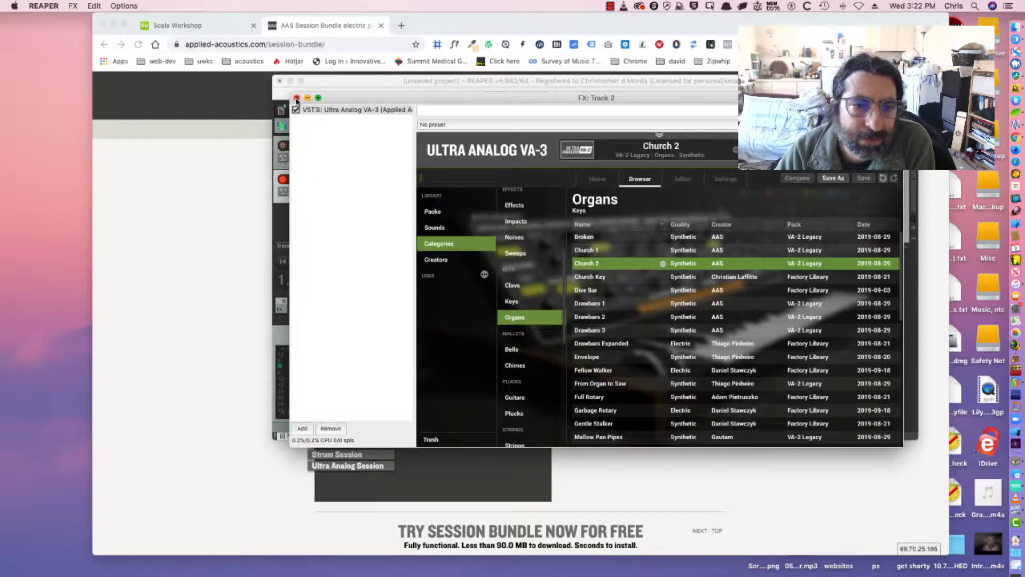
{"action": "left_click", "coordinate": [297, 98]}
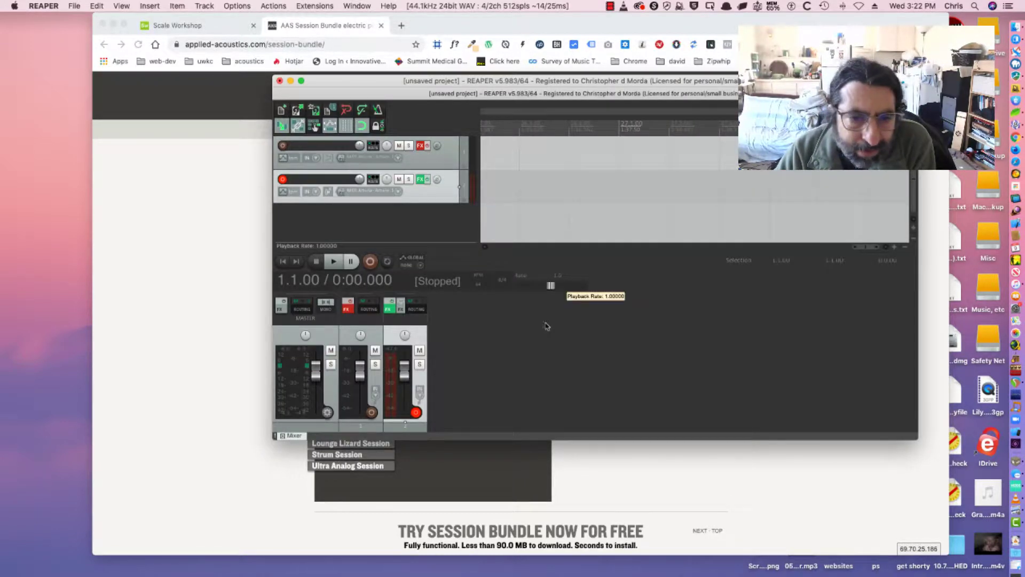
Step: Add the JS MIDI Sequencer Megababy to track 2 and move it above Ultra Analog VA-3 in the effects chain
{"action": "left_click", "coordinate": [422, 179]}
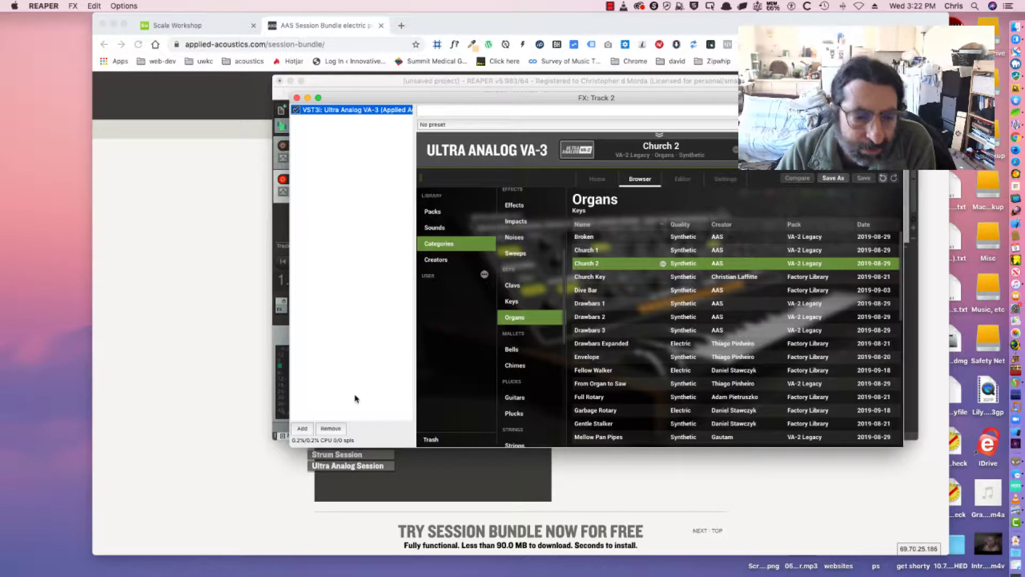
{"action": "left_click", "coordinate": [302, 428]}
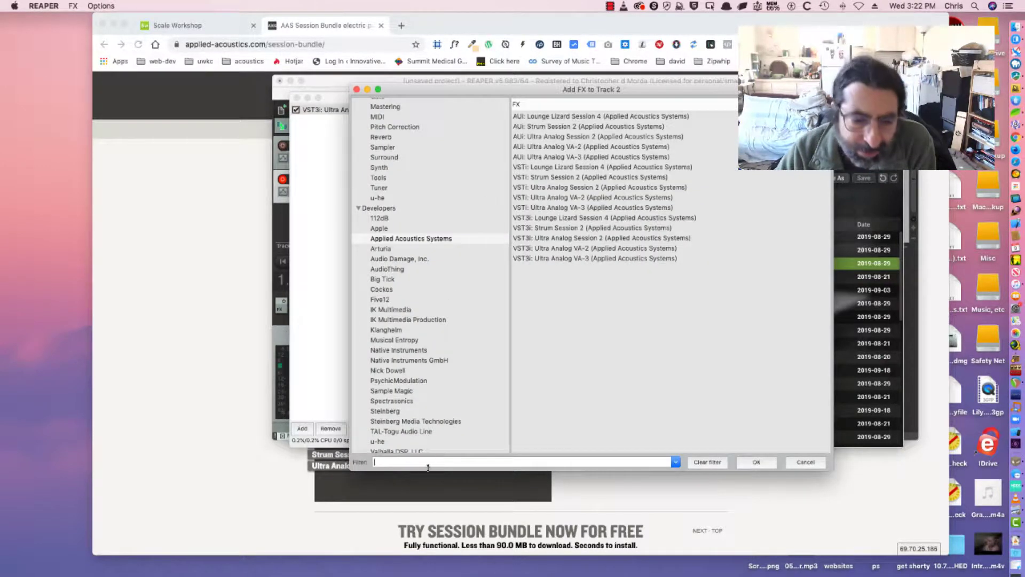
{"action": "scroll", "coordinate": [399, 122], "scroll_direction": "up", "scroll_amount": 10}
{"action": "left_click", "coordinate": [384, 105]}
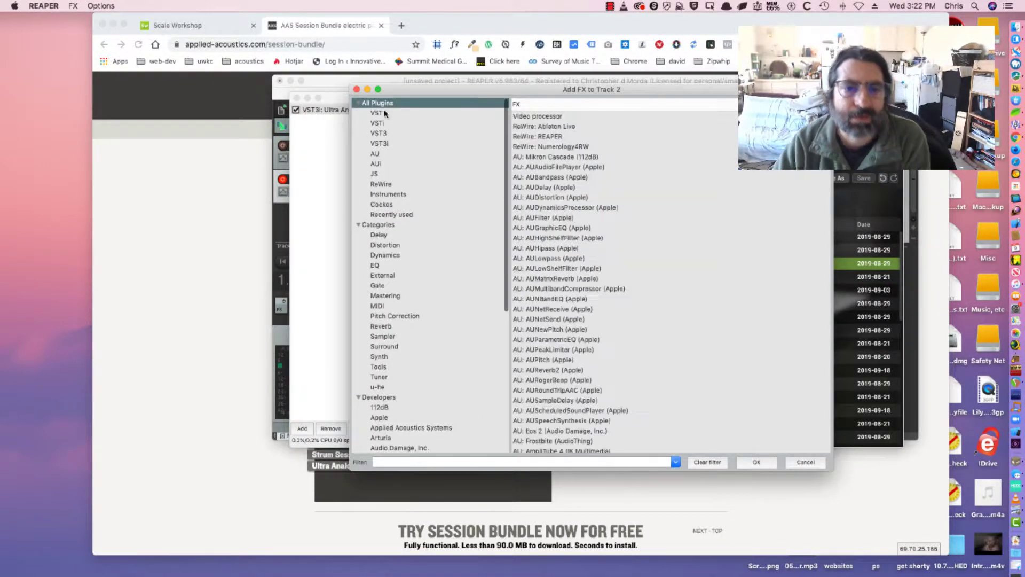
{"action": "left_click", "coordinate": [426, 463]}
{"action": "type", "text": "ma"}
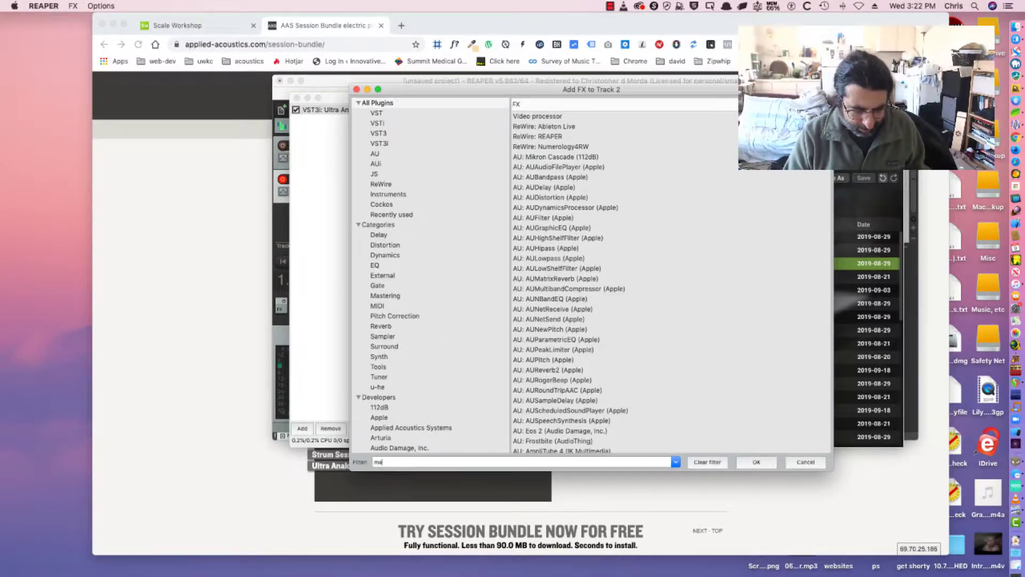
{"action": "type", "text": "gababy"}
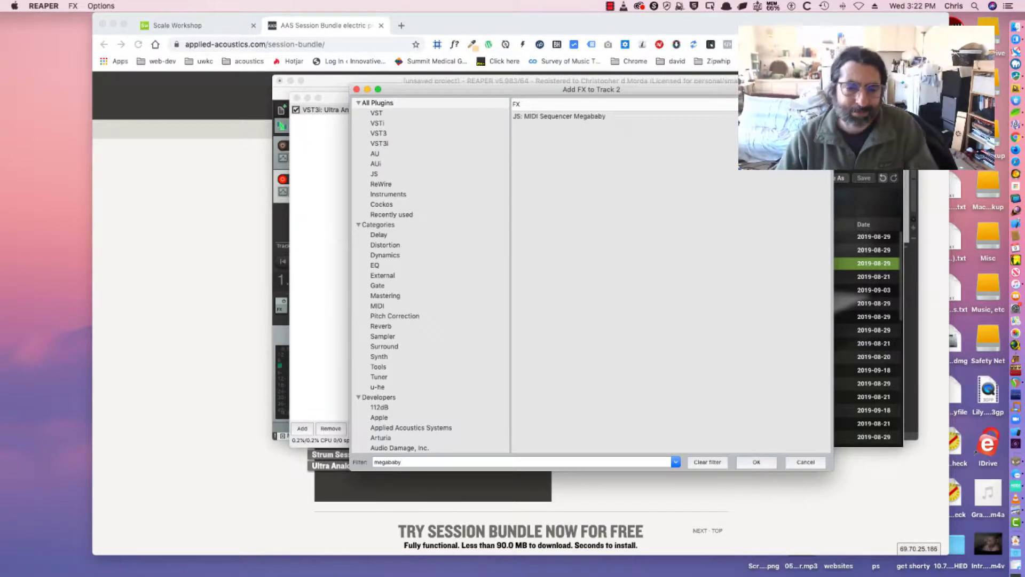
{"action": "left_click", "coordinate": [567, 117]}
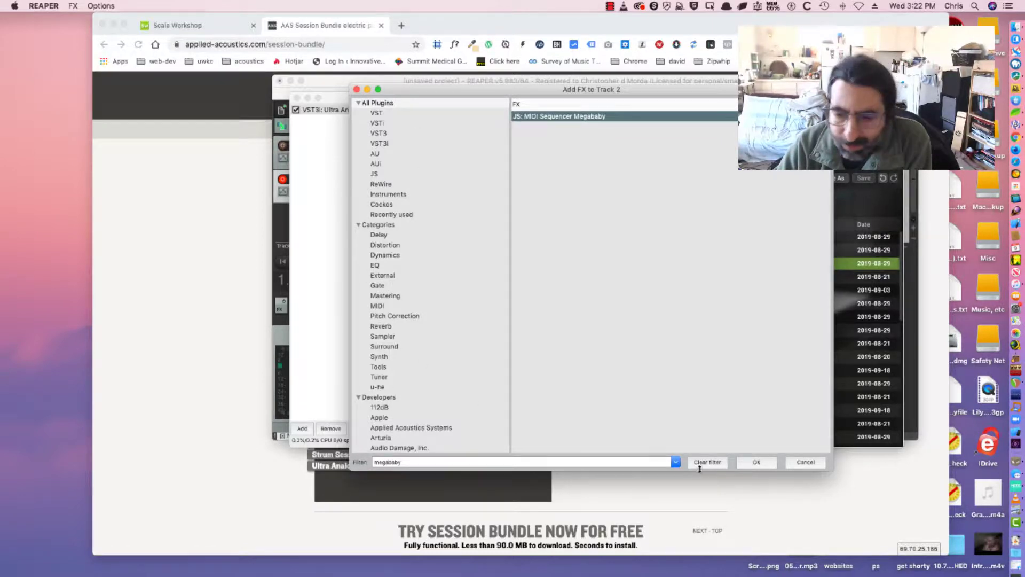
{"action": "left_click", "coordinate": [761, 467]}
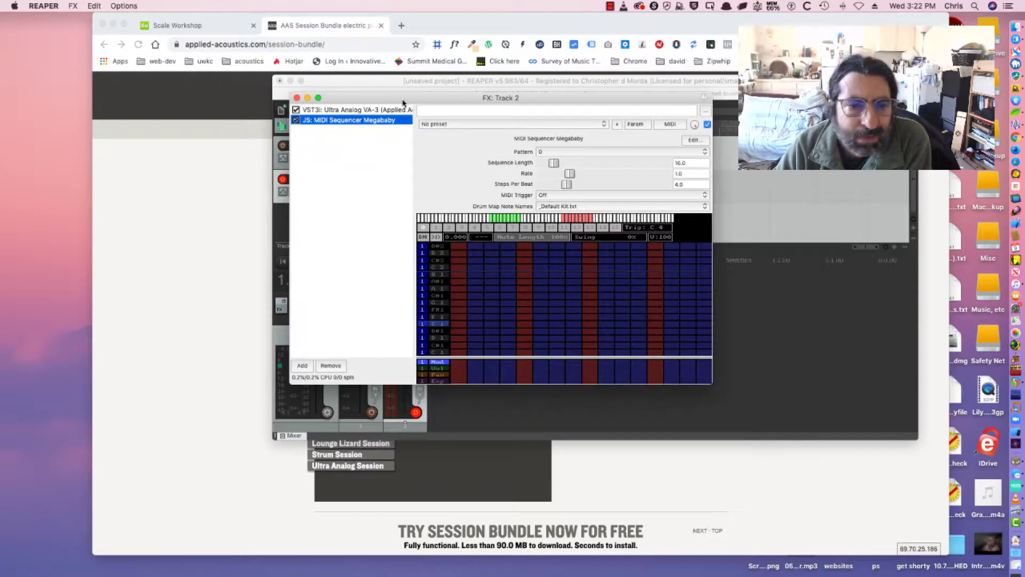
{"action": "left_click_drag", "start_coordinate": [348, 109], "coordinate": [348, 110]}
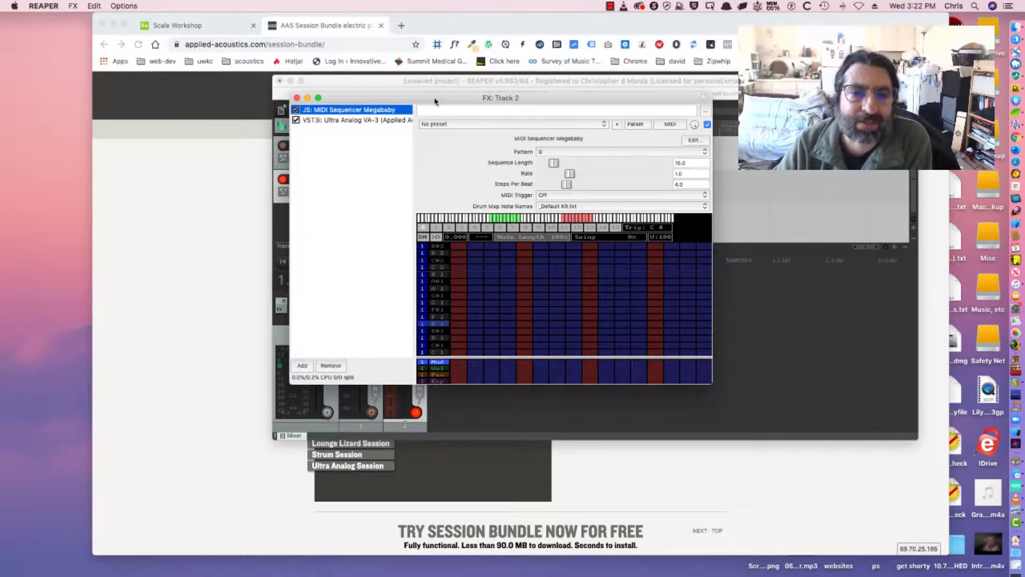
Step: Switch to Scale Workshop in the browser and minimize the REAPER main window and the track 2 effects window
{"action": "left_click_drag", "start_coordinate": [435, 102], "coordinate": [598, 103]}
{"action": "left_click", "coordinate": [172, 27]}
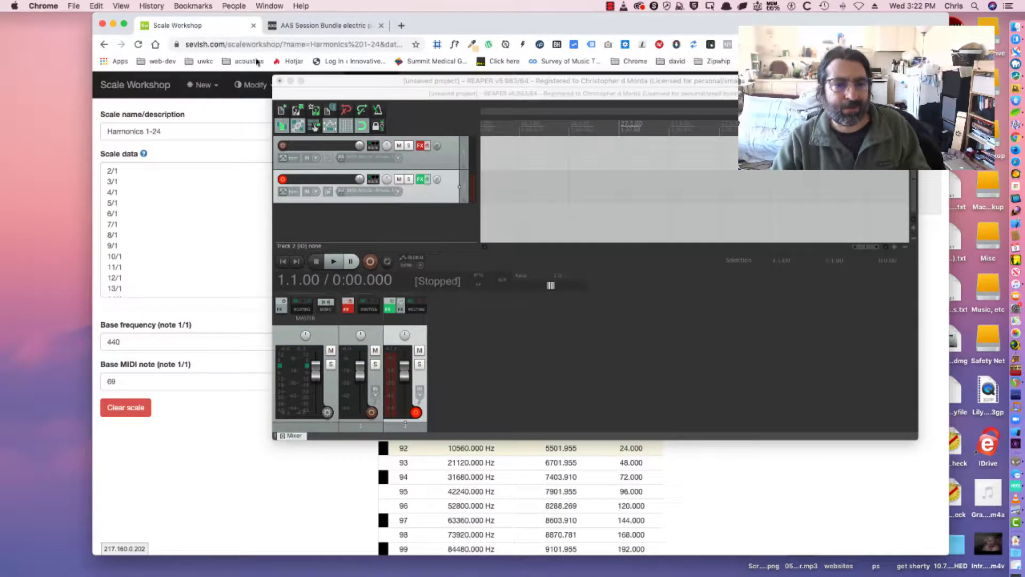
{"action": "left_click", "coordinate": [291, 81]}
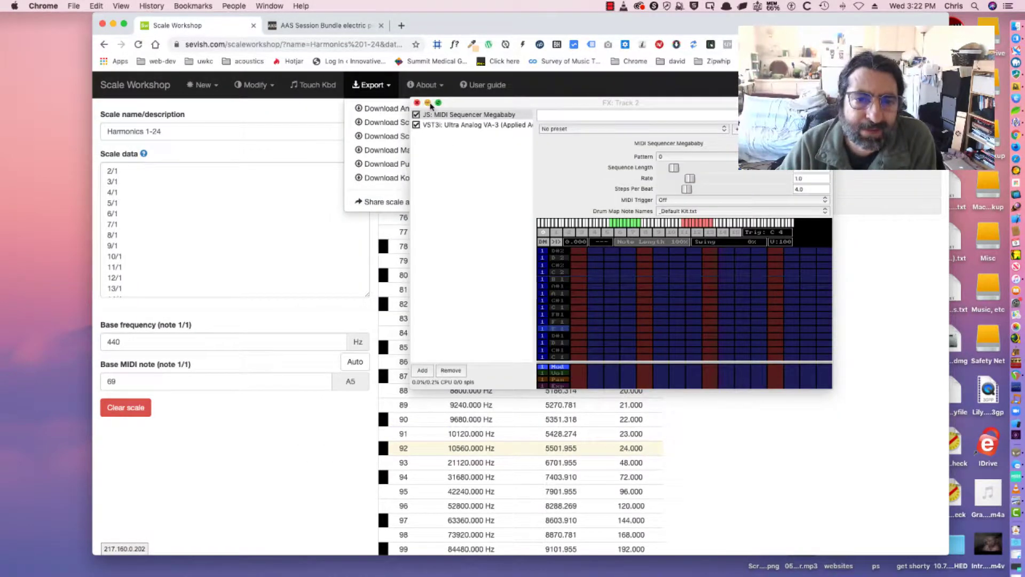
{"action": "left_click", "coordinate": [427, 102]}
{"action": "left_click", "coordinate": [246, 407]}
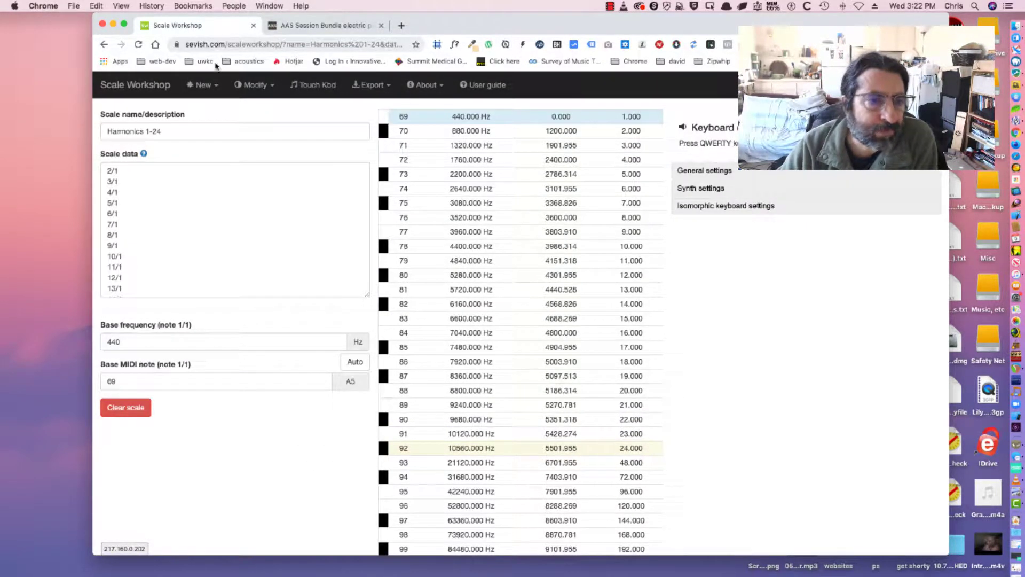
Step: Clear the current Harmonics 1-24 scale in Scale Workshop
{"action": "left_click", "coordinate": [126, 407]}
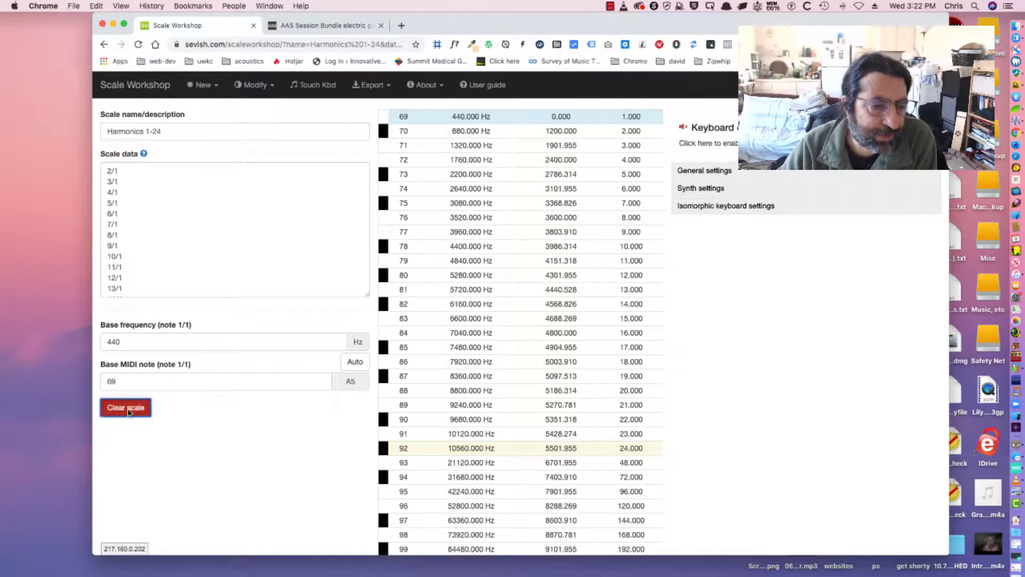
{"action": "left_click", "coordinate": [614, 102]}
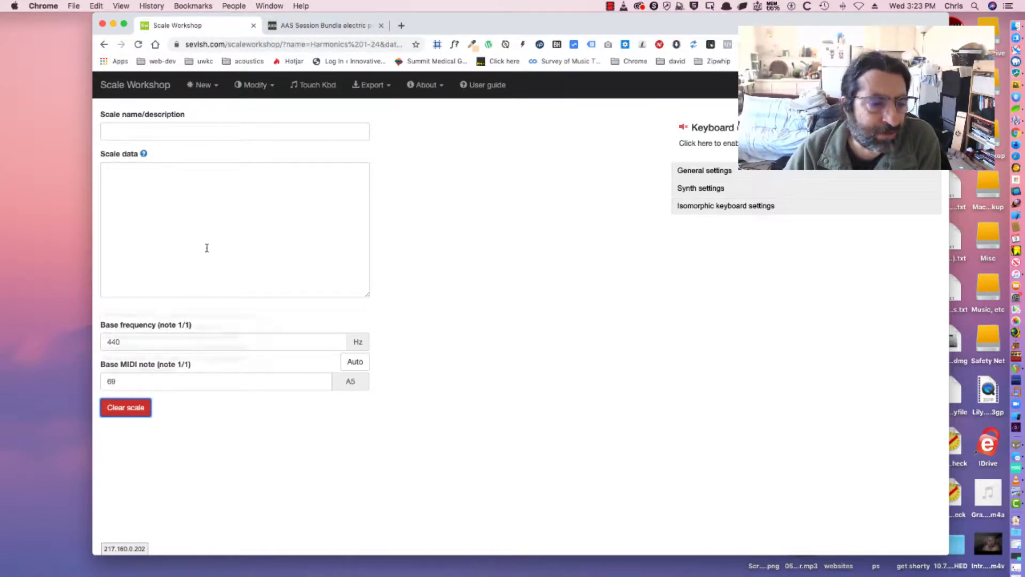
{"action": "left_click", "coordinate": [532, 249]}
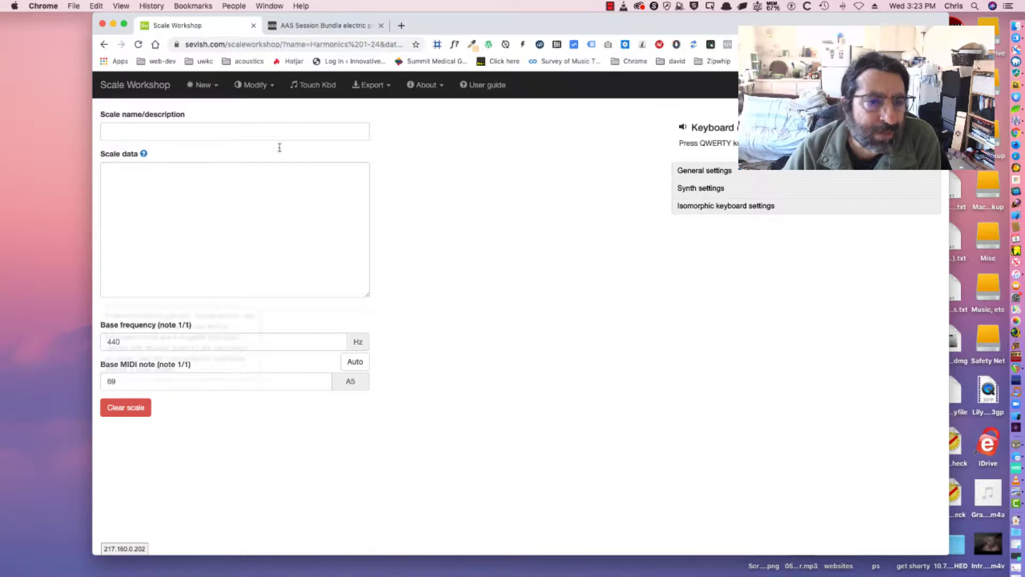
Step: Generate a harmonic series segment from harmonic 1 to harmonic 24 and review its scale data
{"action": "left_click", "coordinate": [216, 88]}
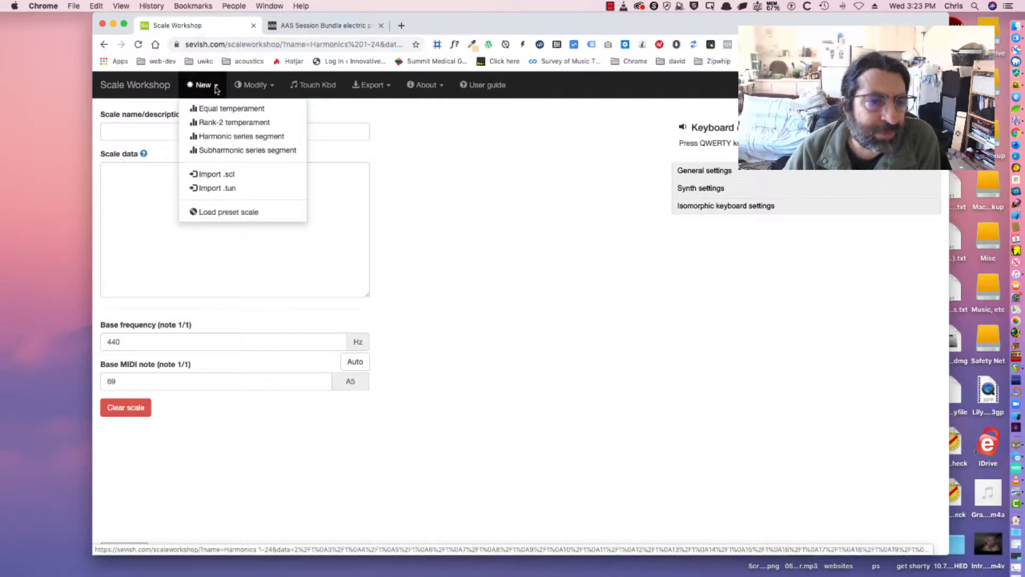
{"action": "left_click", "coordinate": [215, 137]}
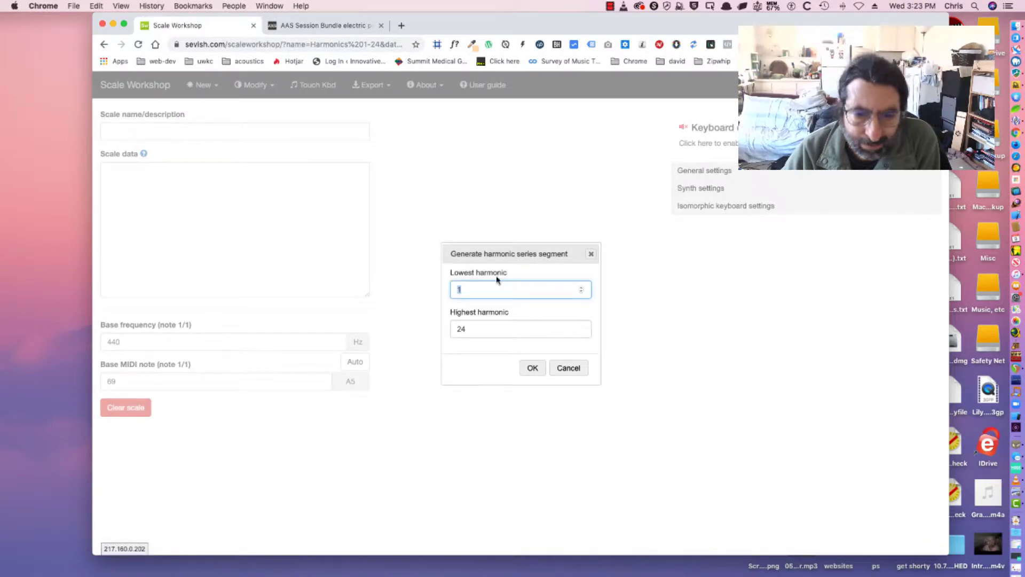
{"action": "left_click", "coordinate": [525, 369]}
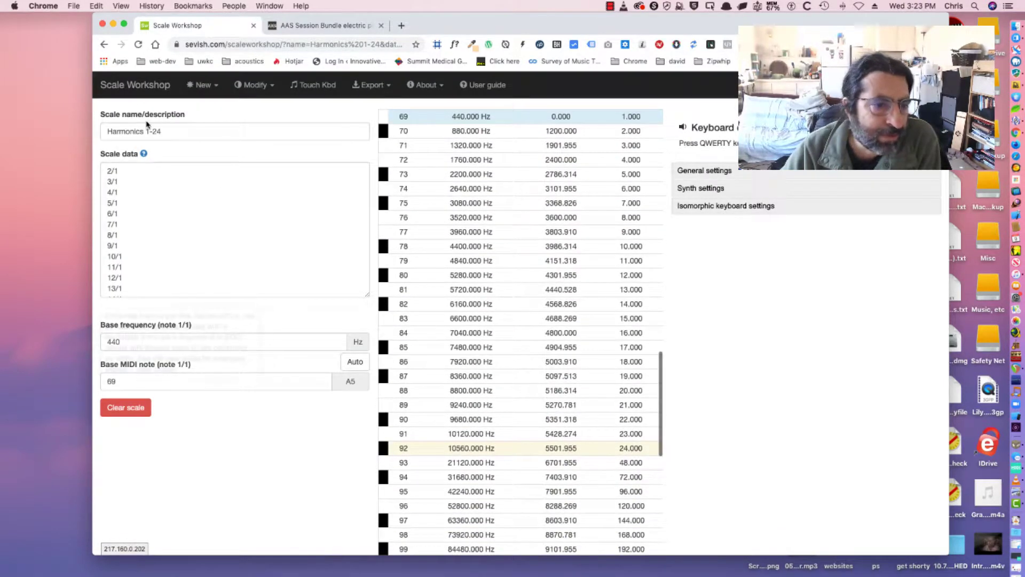
{"action": "scroll", "coordinate": [127, 235], "scroll_direction": "down", "scroll_amount": 5}
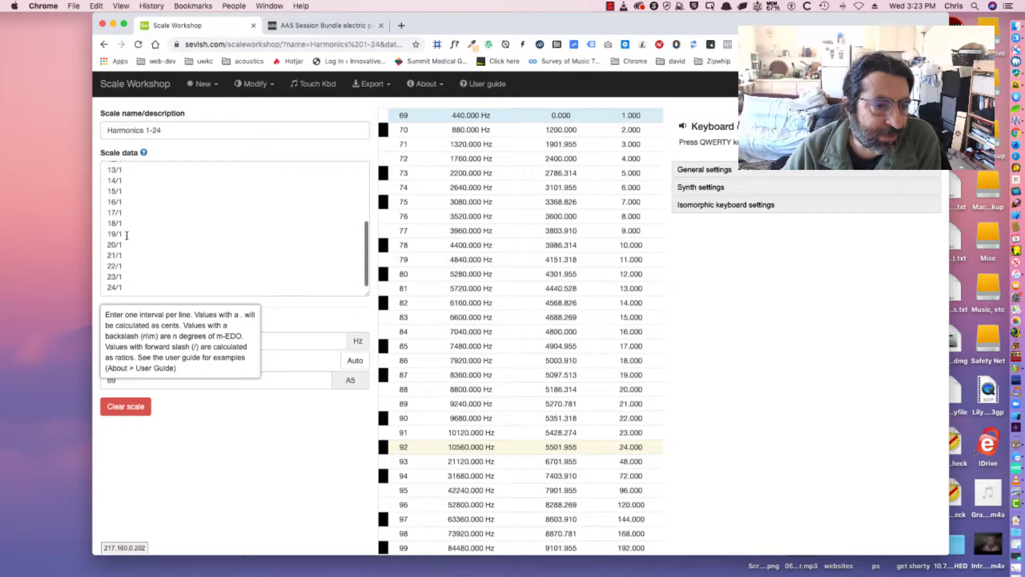
{"action": "scroll", "coordinate": [127, 236], "scroll_direction": "up", "scroll_amount": 5}
{"action": "scroll", "coordinate": [109, 180], "scroll_direction": "down", "scroll_amount": 5}
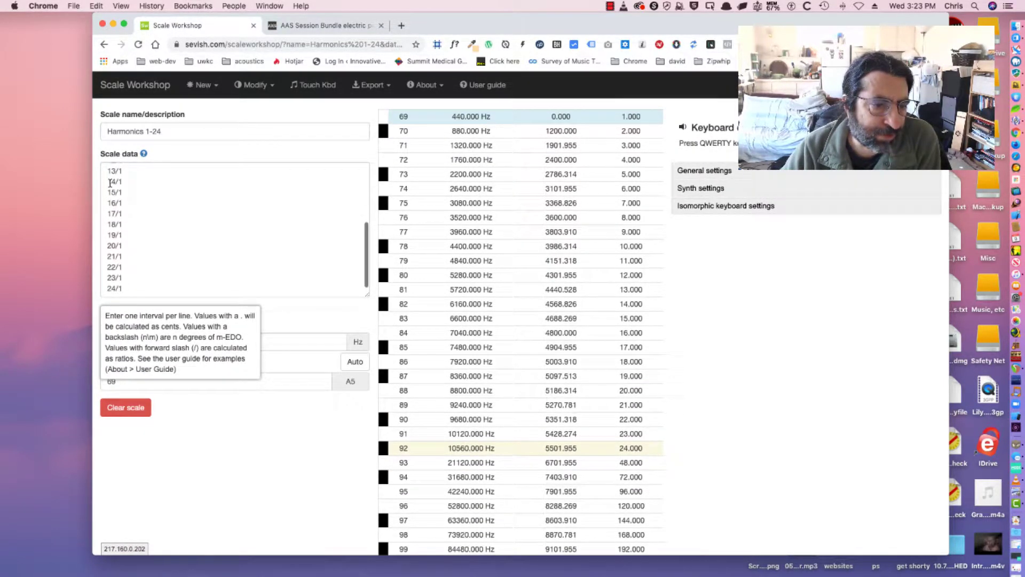
{"action": "scroll", "coordinate": [109, 182], "scroll_direction": "up", "scroll_amount": 5}
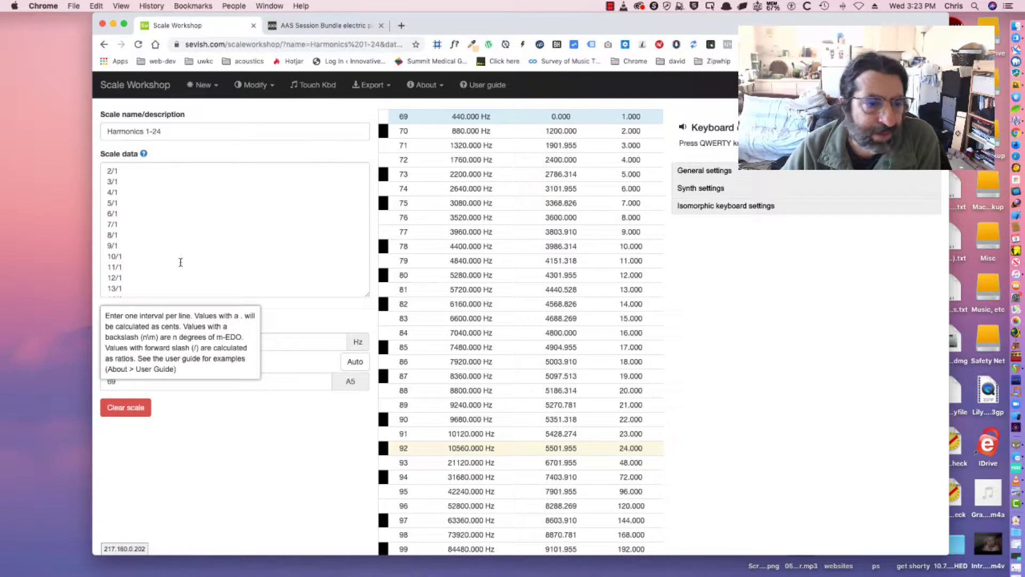
{"action": "left_click", "coordinate": [167, 273]}
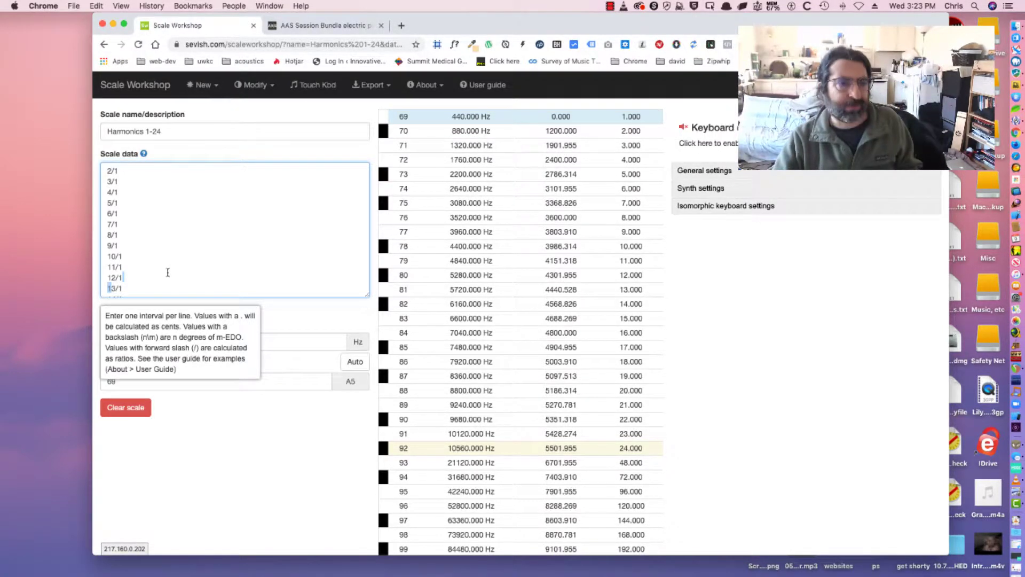
Step: Load the preset scale Partch 43-tone JI
{"action": "left_click", "coordinate": [216, 87]}
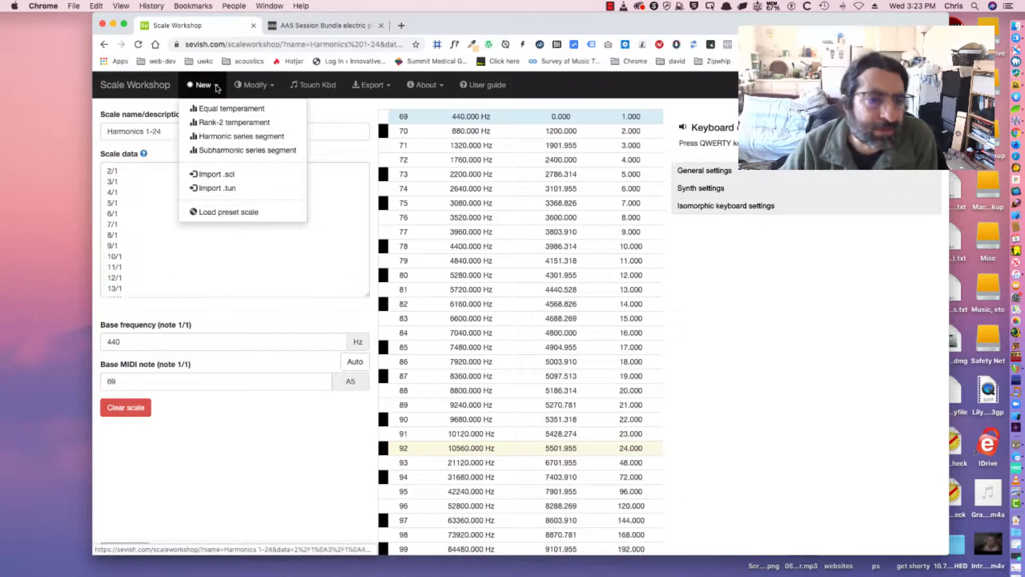
{"action": "left_click", "coordinate": [219, 212]}
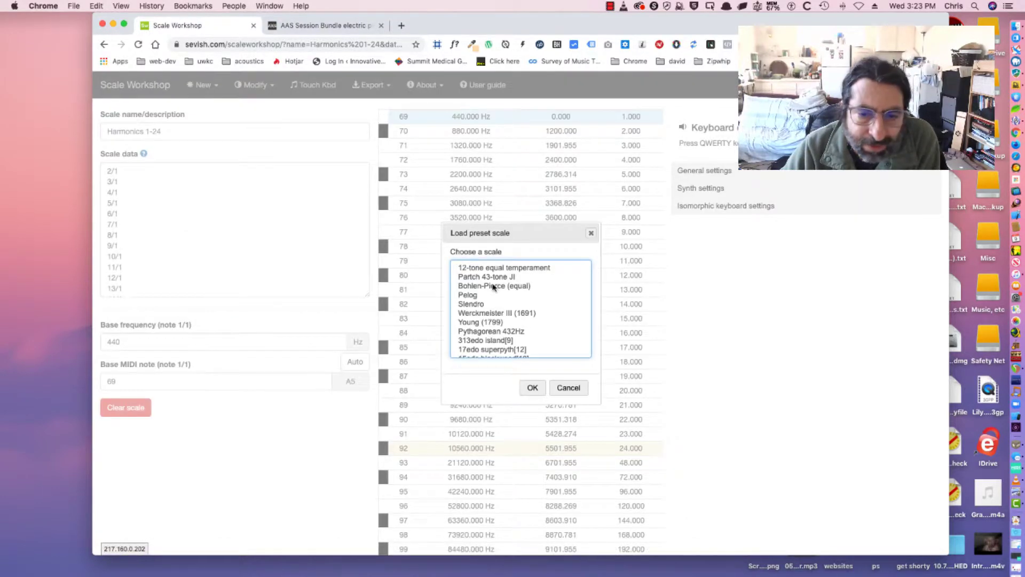
{"action": "scroll", "coordinate": [493, 287], "scroll_direction": "down", "scroll_amount": 2}
{"action": "scroll", "coordinate": [492, 286], "scroll_direction": "up", "scroll_amount": 2}
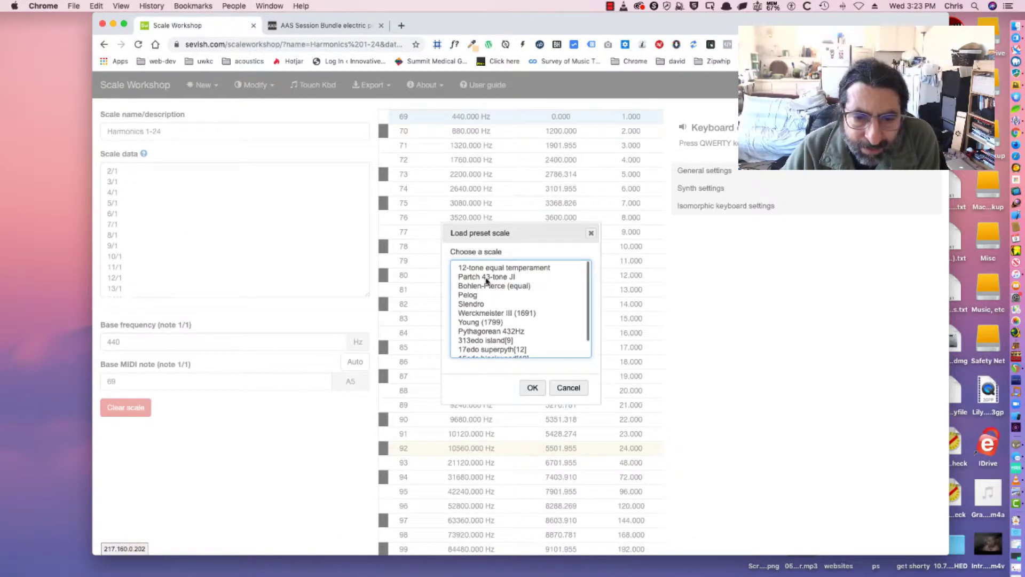
{"action": "left_click", "coordinate": [486, 279]}
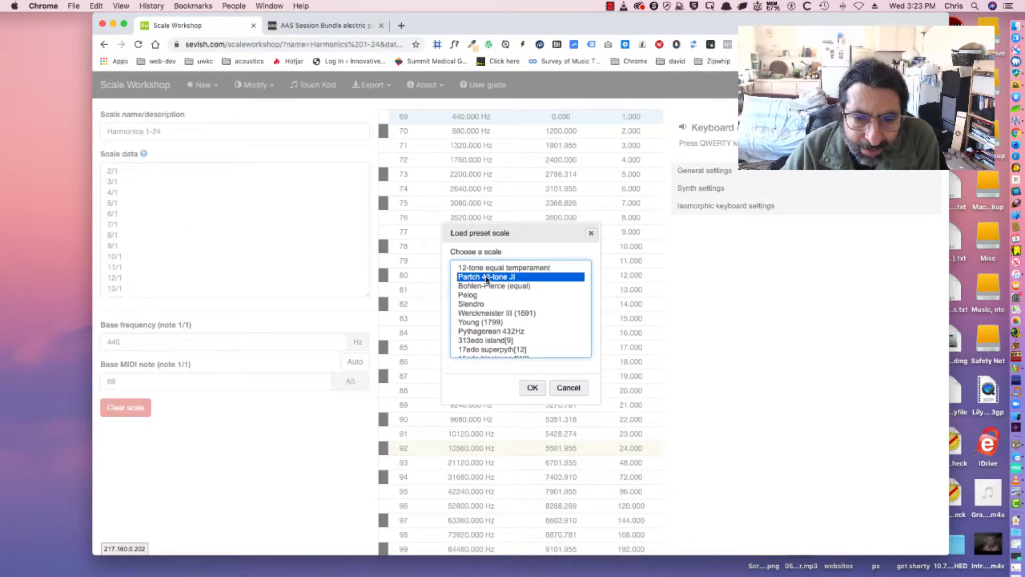
{"action": "left_click", "coordinate": [534, 389]}
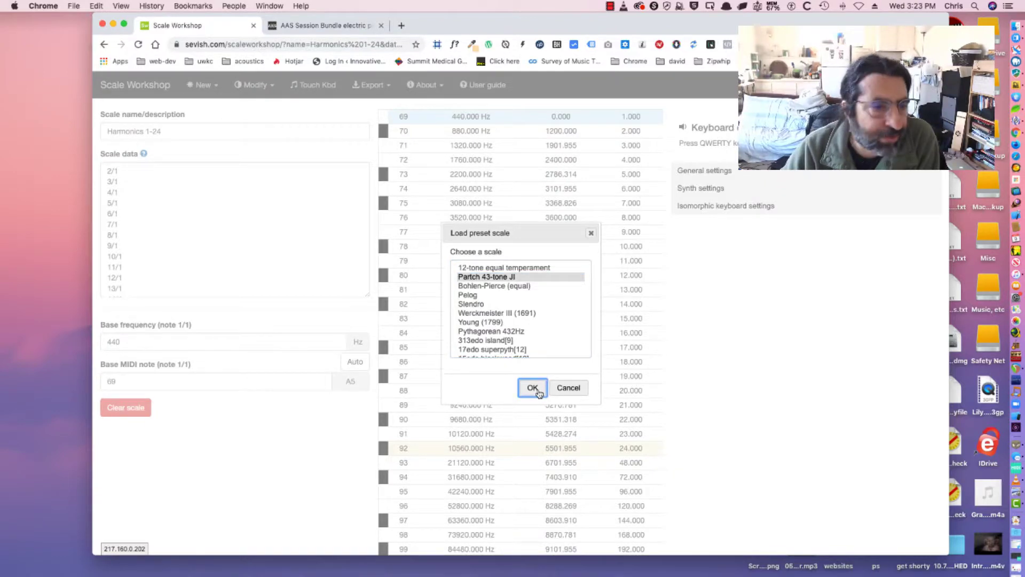
{"action": "left_click", "coordinate": [538, 392]}
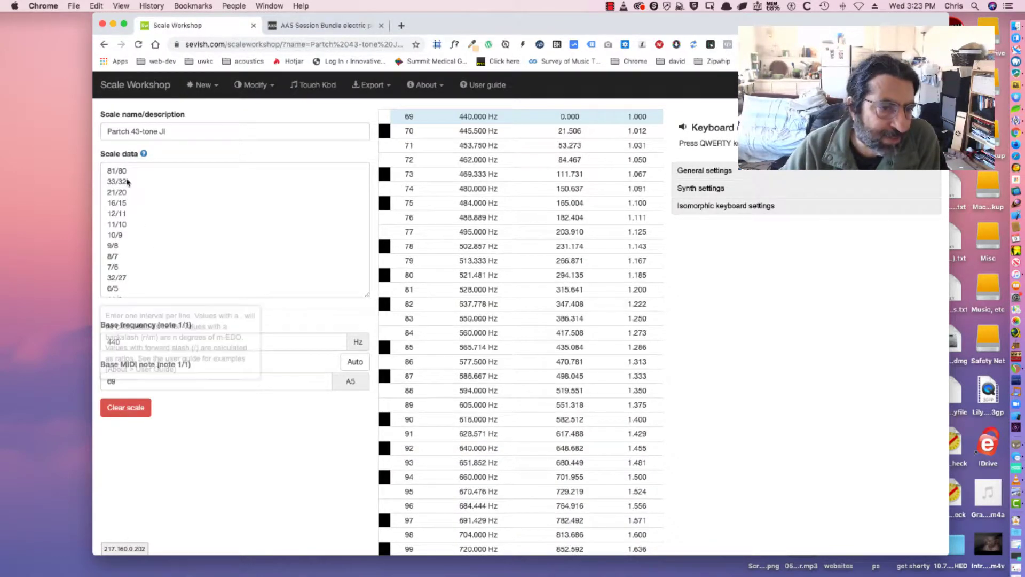
Step: Replace the Partch scale with a harmonic series segment from harmonic 1 to harmonic 24
{"action": "scroll", "coordinate": [116, 182], "scroll_direction": "down", "scroll_amount": 2}
{"action": "scroll", "coordinate": [115, 184], "scroll_direction": "up", "scroll_amount": 8}
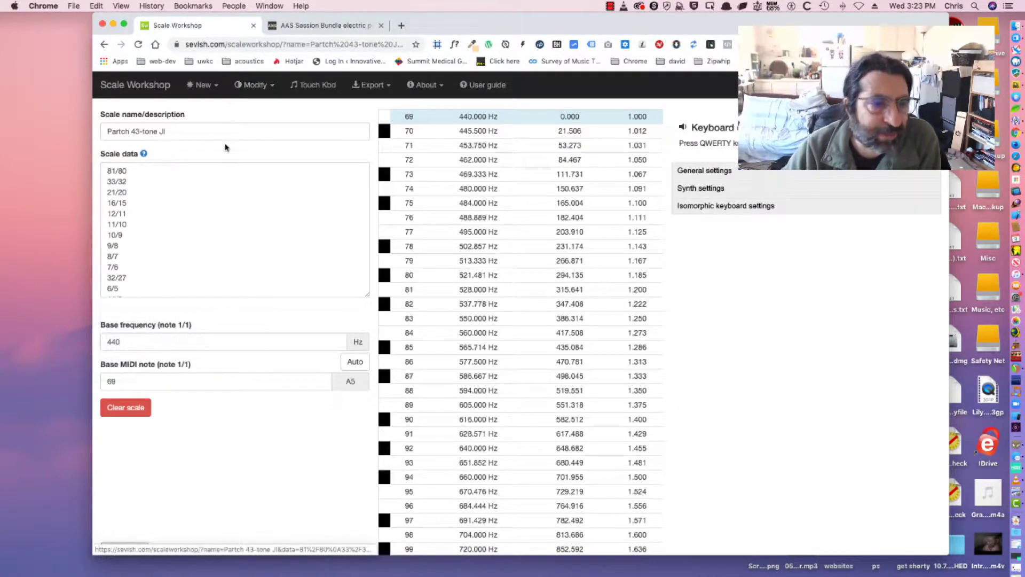
{"action": "left_click", "coordinate": [218, 86]}
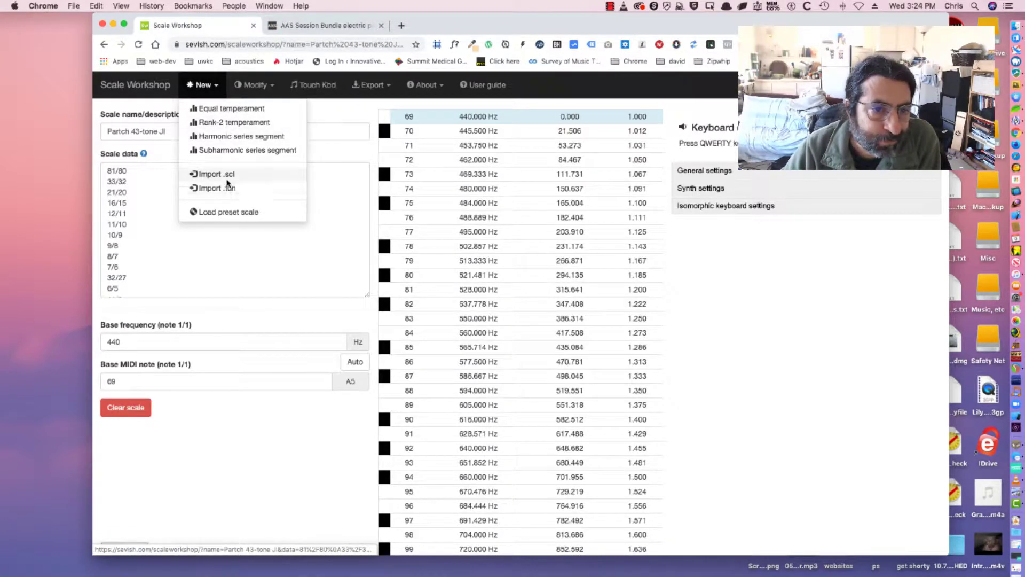
{"action": "left_click", "coordinate": [228, 137]}
{"action": "left_click", "coordinate": [532, 367]}
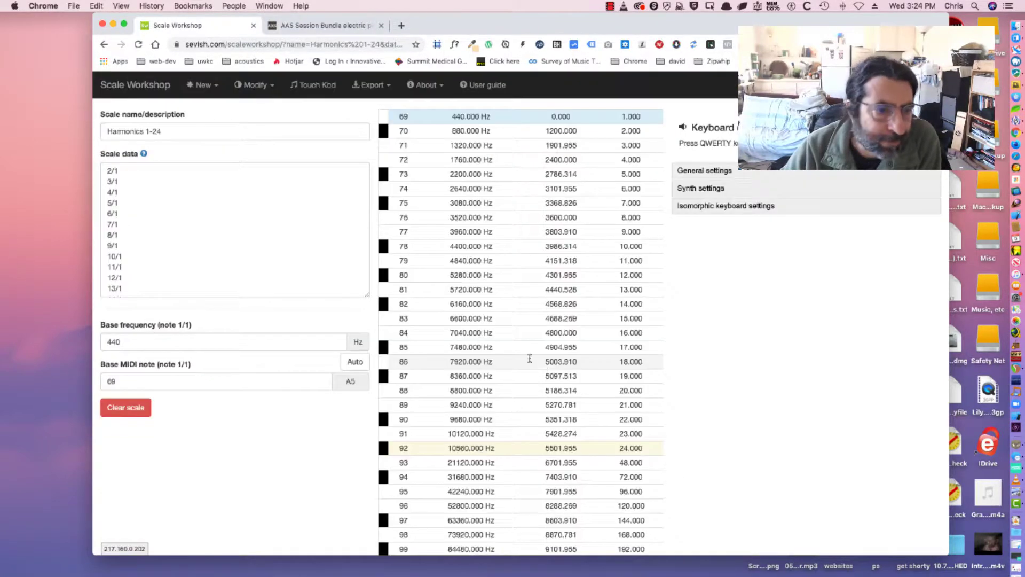
Step: Download the harmonics scale as a Scala .scl file and show the Downloads folder in Finder
{"action": "left_click", "coordinate": [386, 87]}
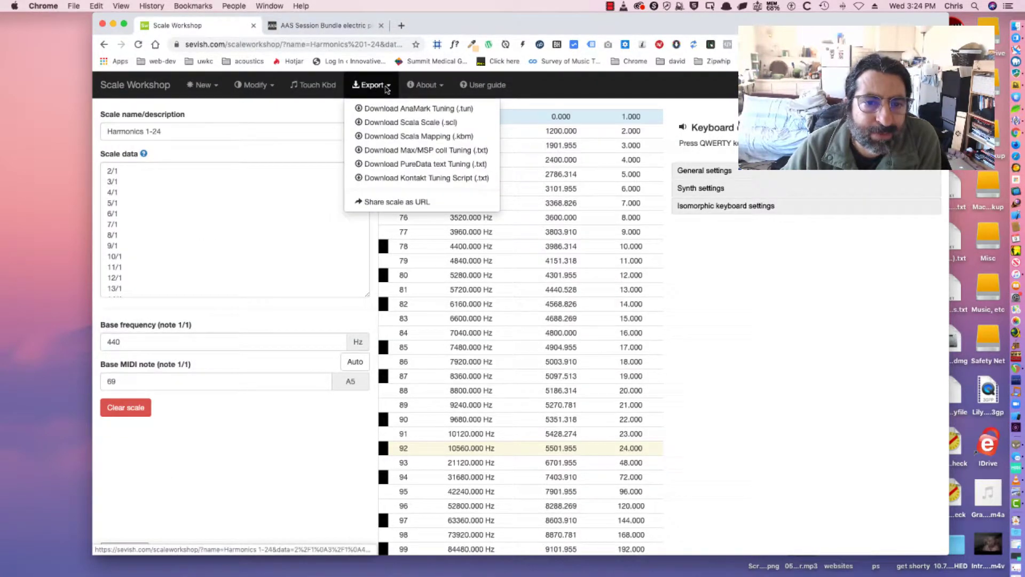
{"action": "left_click", "coordinate": [386, 122]}
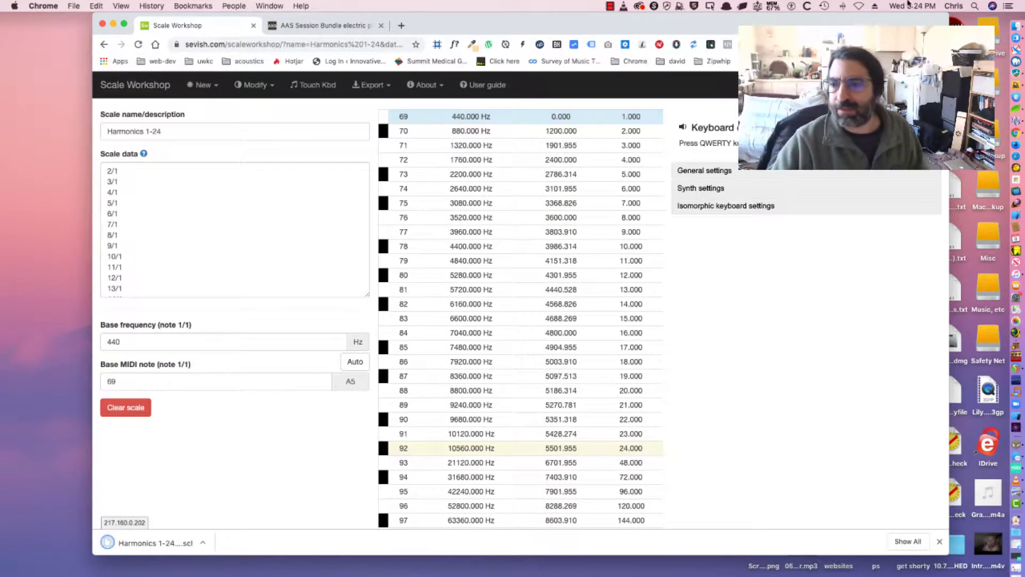
{"action": "left_click", "coordinate": [1016, 27]}
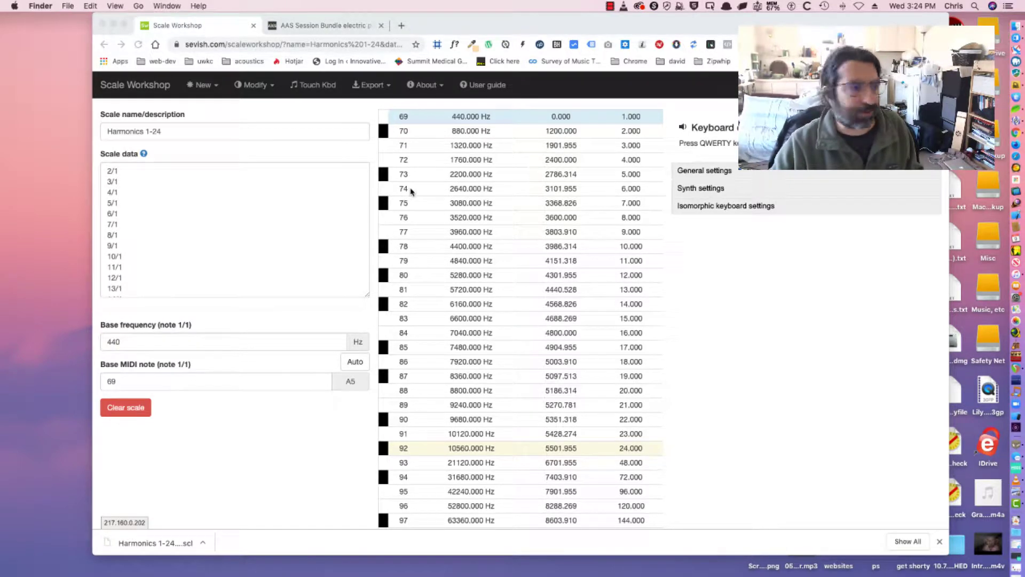
{"action": "left_click_drag", "start_coordinate": [195, 127], "coordinate": [270, 98]}
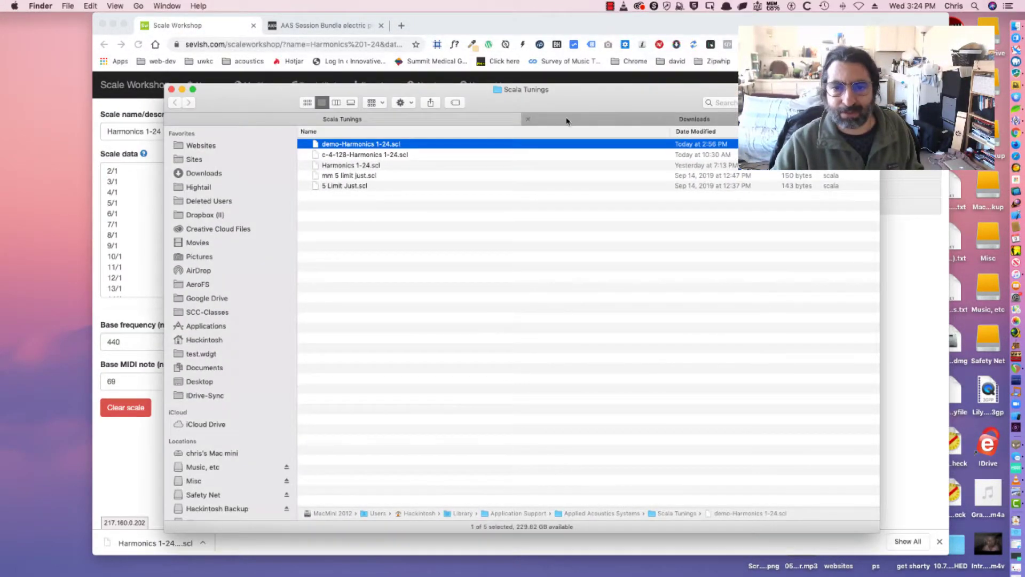
{"action": "left_click", "coordinate": [538, 119]}
Step: Rename the newly downloaded scale file to demo-video-Harmonics 1-24.scl
{"action": "left_click", "coordinate": [343, 144]}
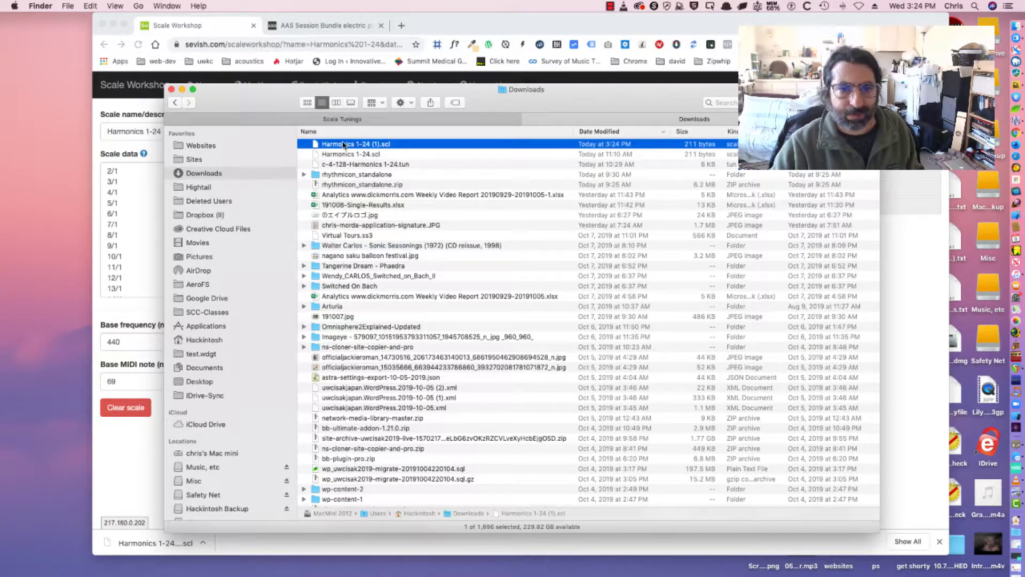
{"action": "key", "text": "Return"}
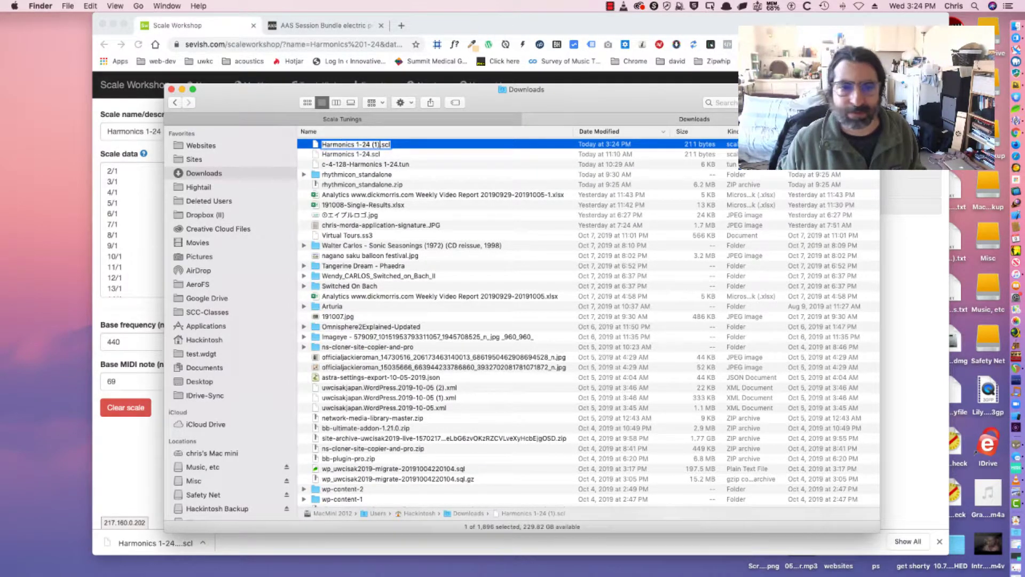
{"action": "key", "text": "BackSpace"}
{"action": "key", "text": "BackSpace"}
{"action": "key", "text": "BackSpace"}
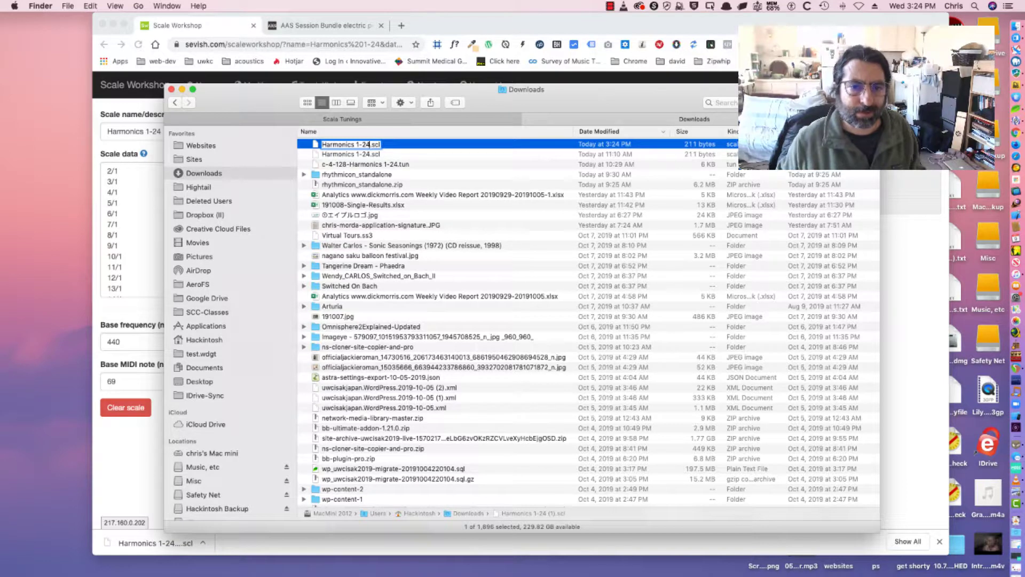
{"action": "key", "text": "Up"}
{"action": "type", "text": "demo-"}
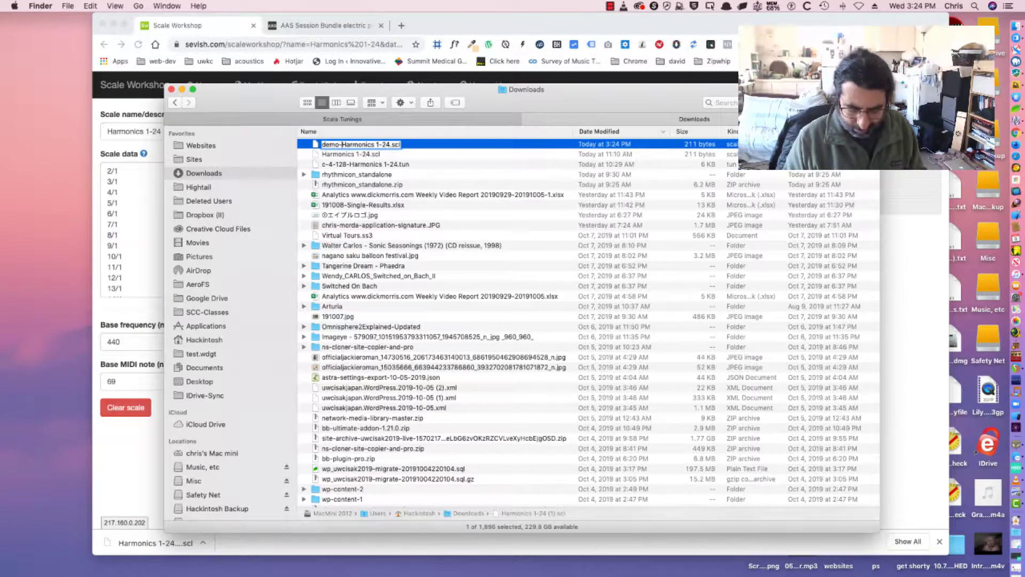
{"action": "type", "text": "video"}
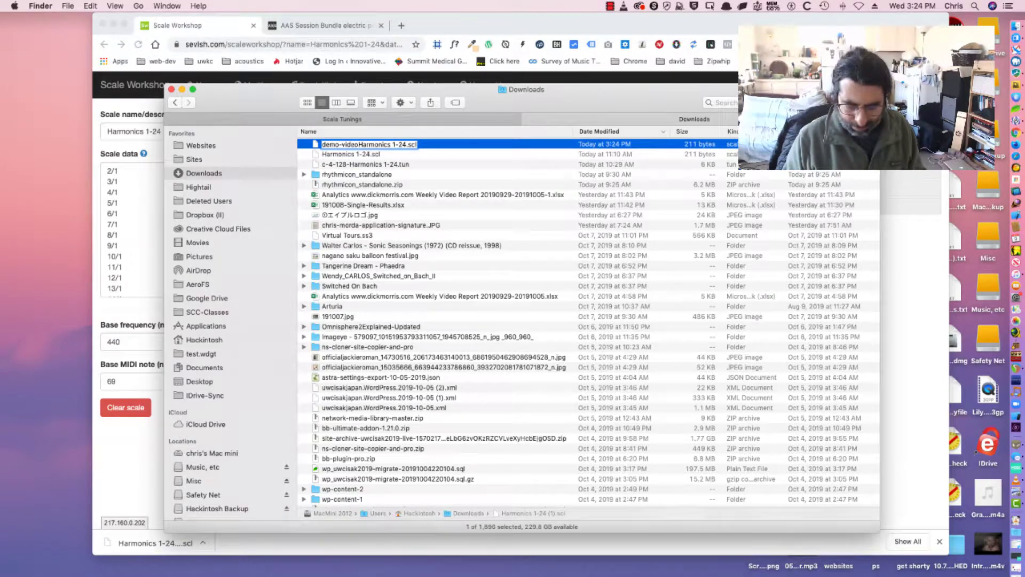
{"action": "type", "text": "-"}
{"action": "key", "text": "Return"}
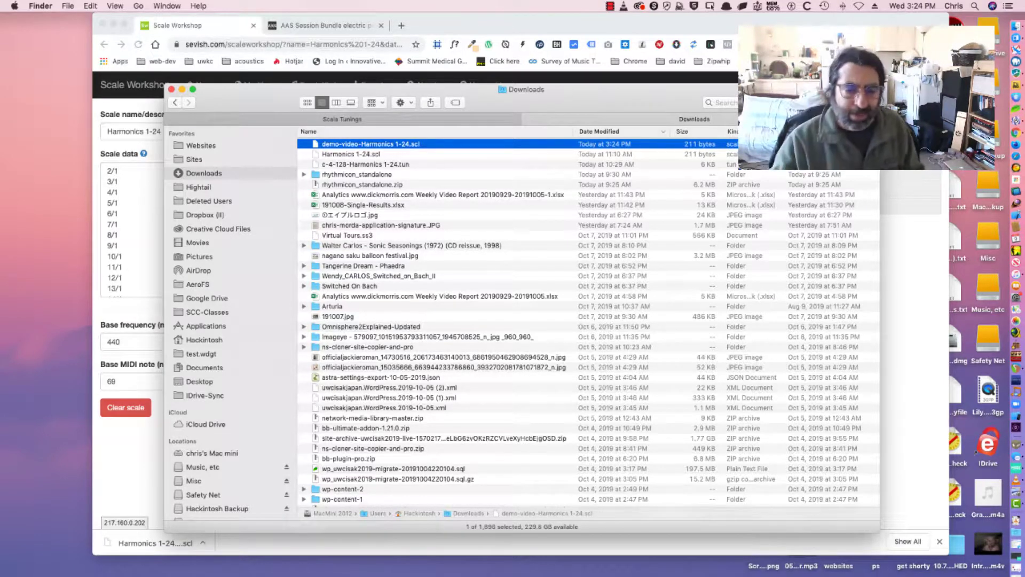
Step: Switch to REAPER, open Ultra Analog VA-3's settings from track 2's effects, and show its tuning files folder
{"action": "left_click", "coordinate": [374, 120]}
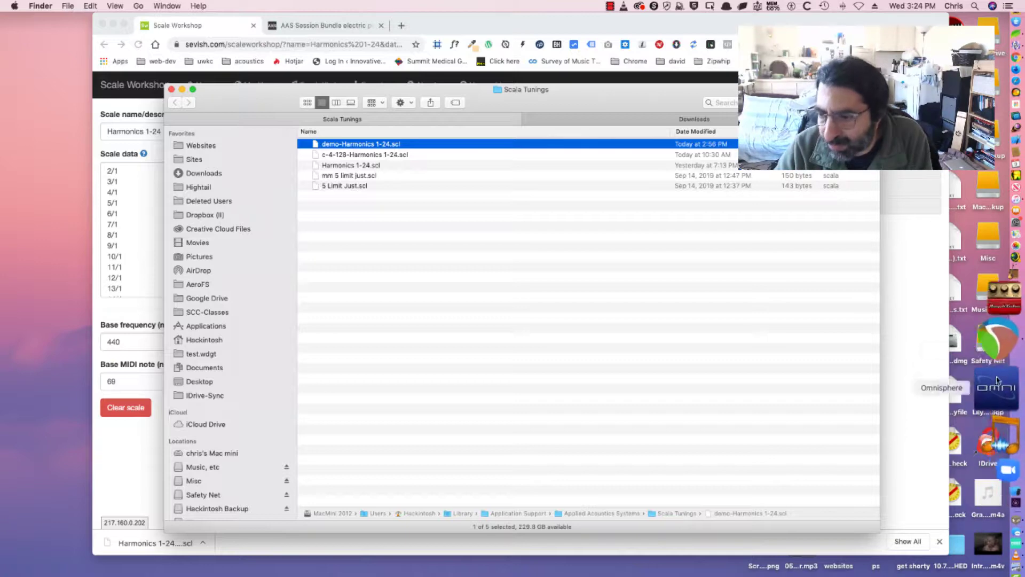
{"action": "left_click", "coordinate": [996, 364]}
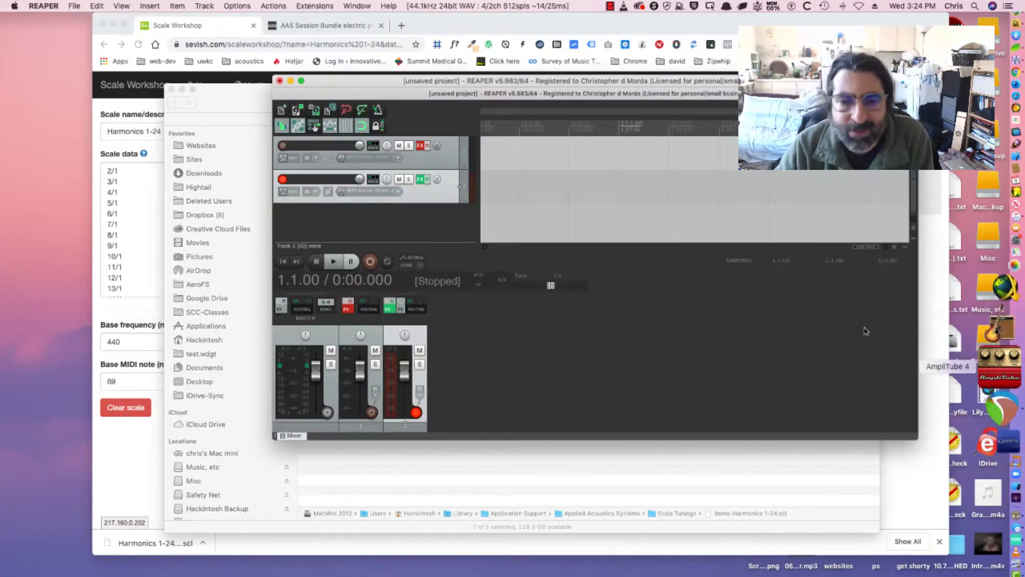
{"action": "left_click", "coordinate": [419, 180]}
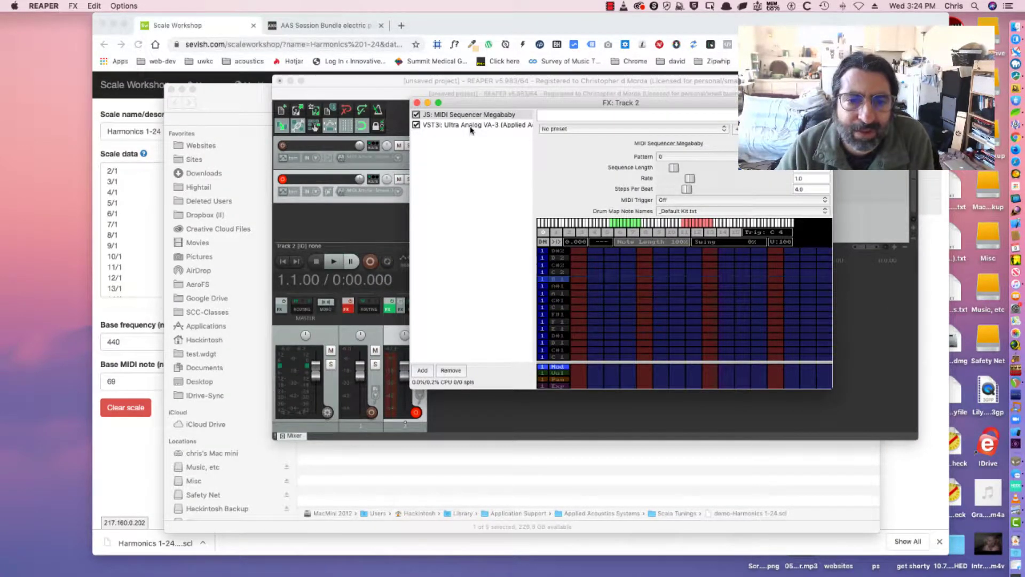
{"action": "double_click", "coordinate": [471, 126]}
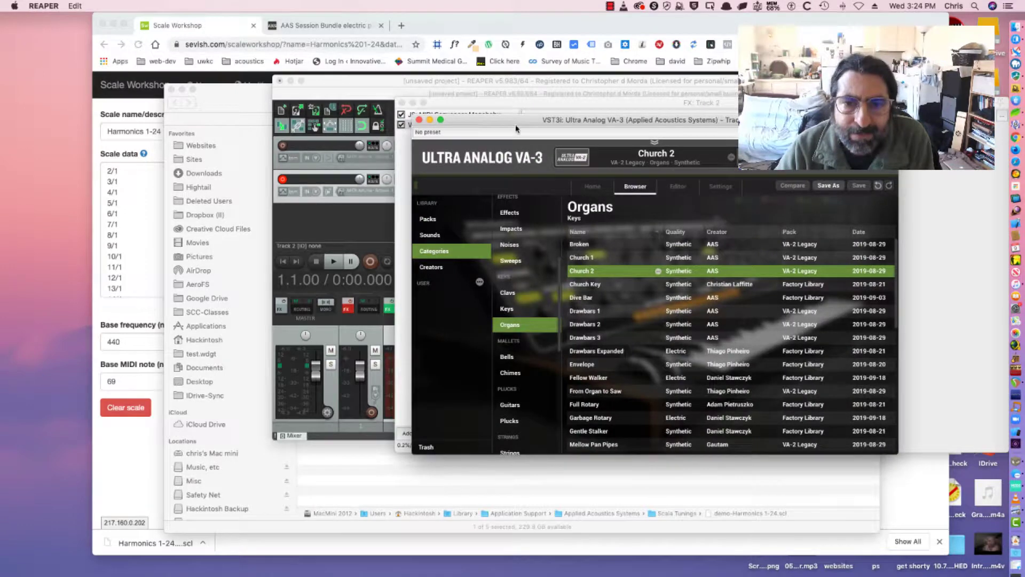
{"action": "left_click_drag", "start_coordinate": [516, 128], "coordinate": [407, 76]}
{"action": "left_click", "coordinate": [611, 134]}
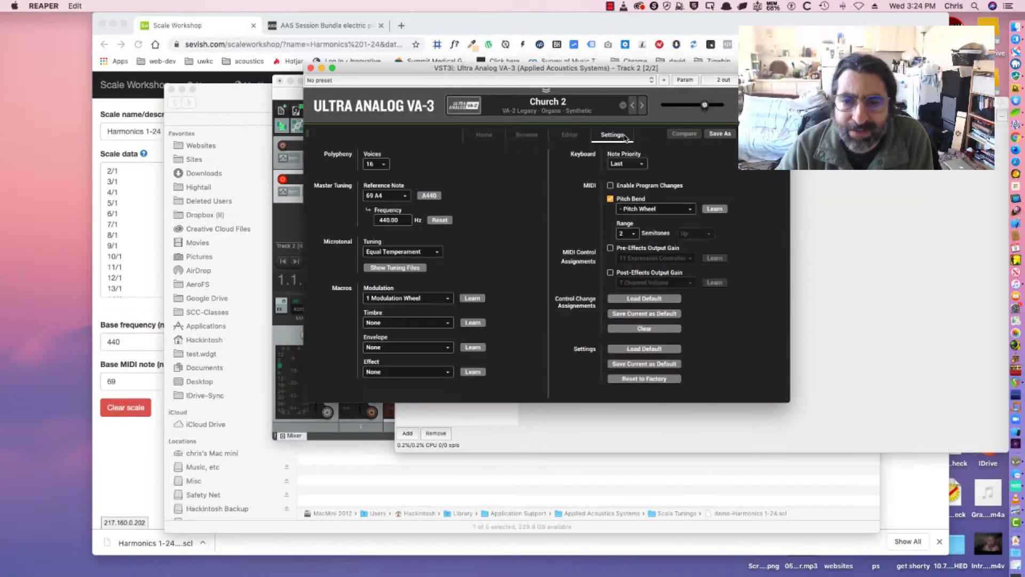
{"action": "left_click", "coordinate": [413, 269]}
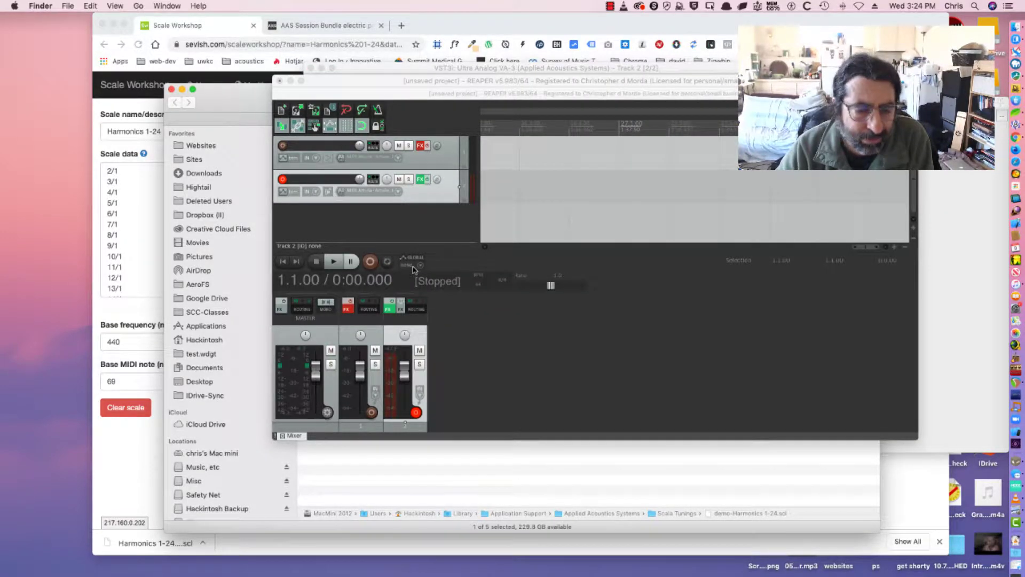
Step: Move the REAPER and Ultra Analog VA-3 windows away from the Scala Tunings folder window and bring that folder forward
{"action": "left_click", "coordinate": [309, 84]}
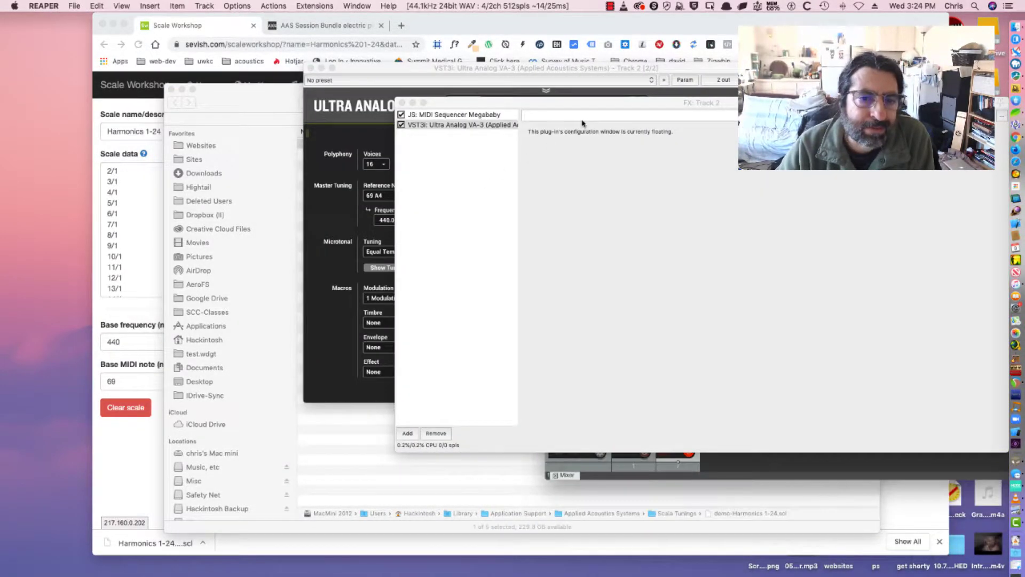
{"action": "left_click_drag", "start_coordinate": [400, 70], "coordinate": [675, 121]}
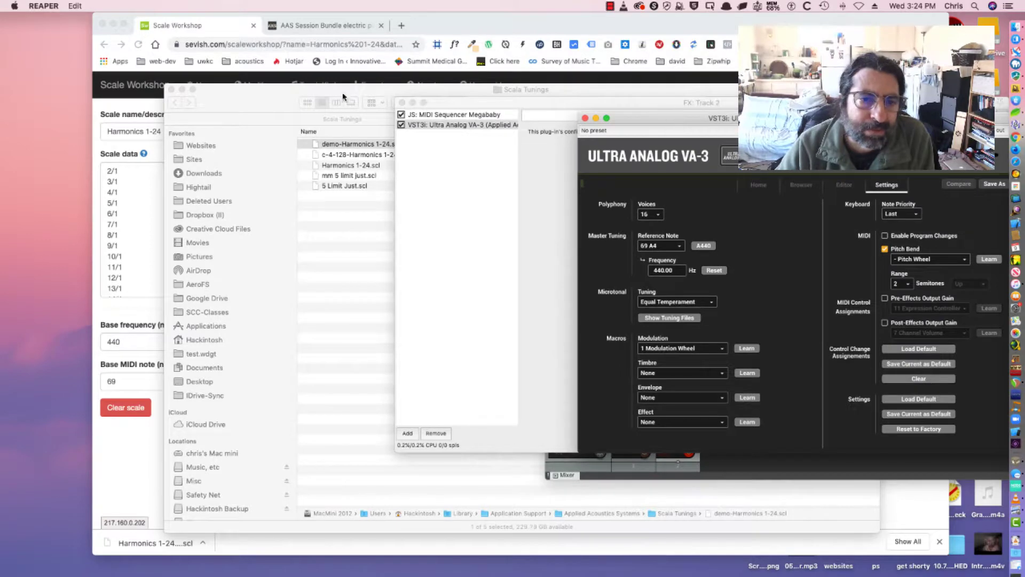
{"action": "left_click", "coordinate": [263, 103]}
{"action": "left_click_drag", "start_coordinate": [259, 96], "coordinate": [154, 78]}
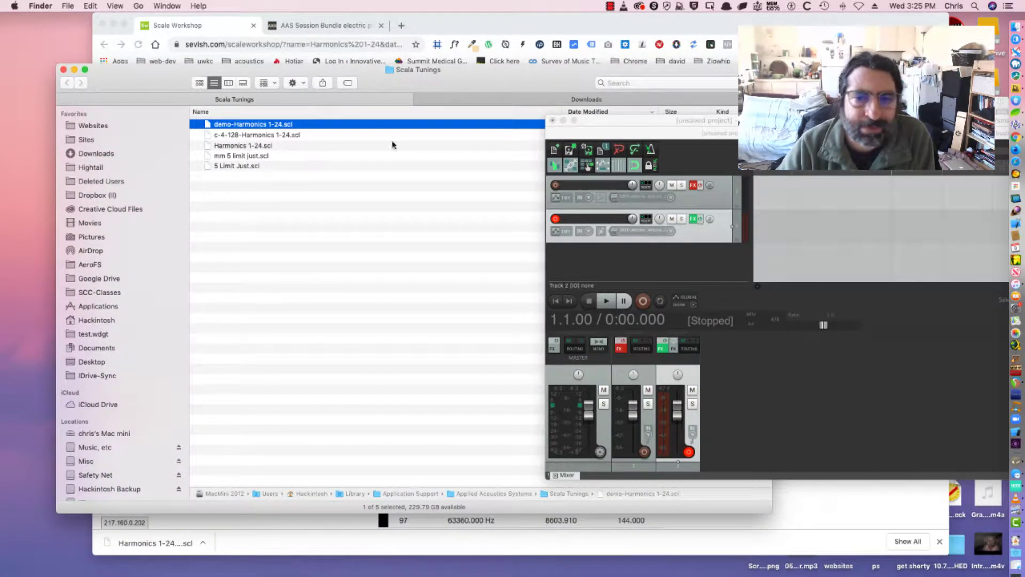
Step: Minimize the REAPER, track 2 effects and plug-in windows, and move demo-video-Harmonics 1-24.scl from Downloads into Scala Tunings
{"action": "left_click", "coordinate": [563, 120]}
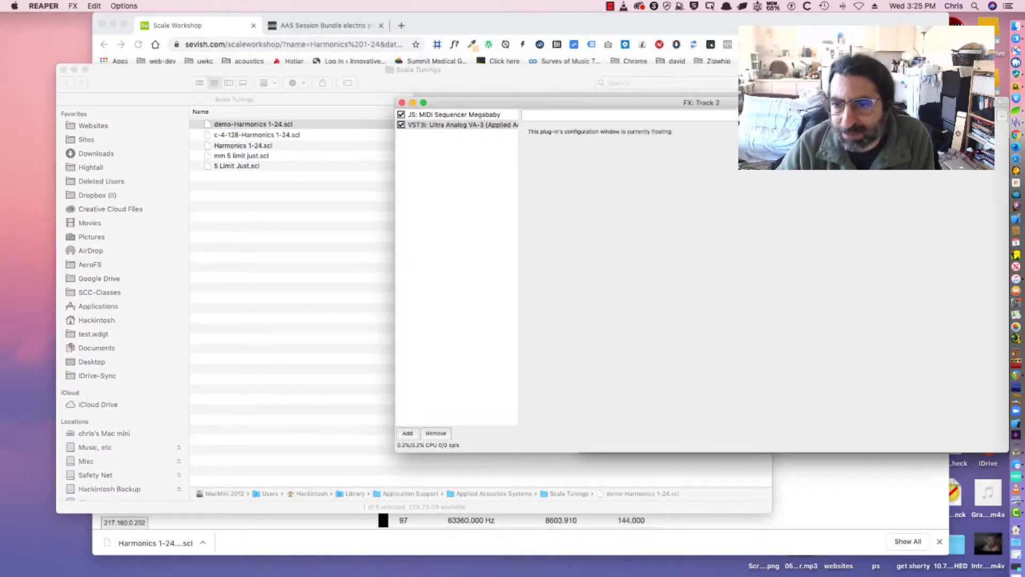
{"action": "left_click", "coordinate": [413, 103]}
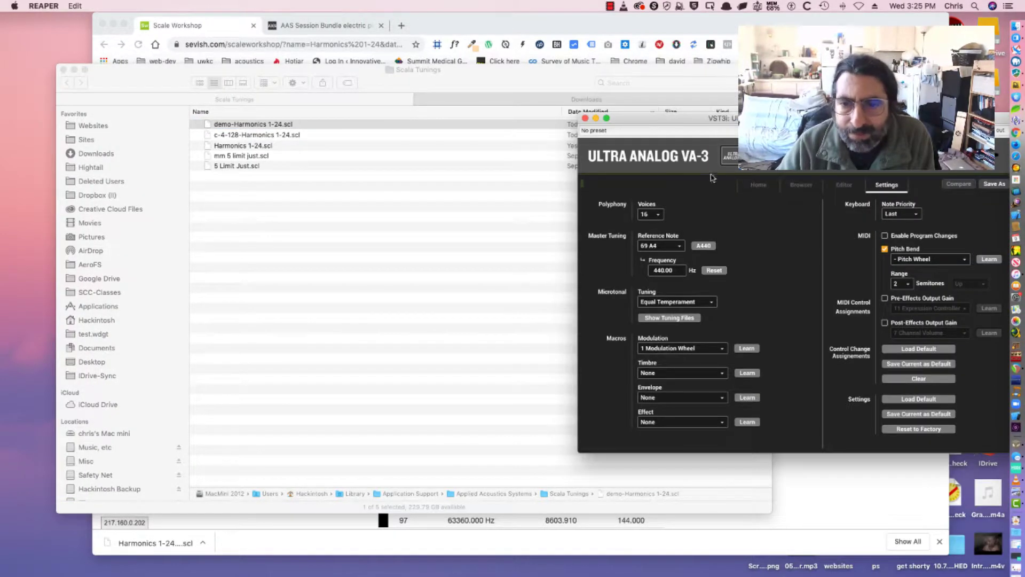
{"action": "left_click", "coordinate": [596, 118]}
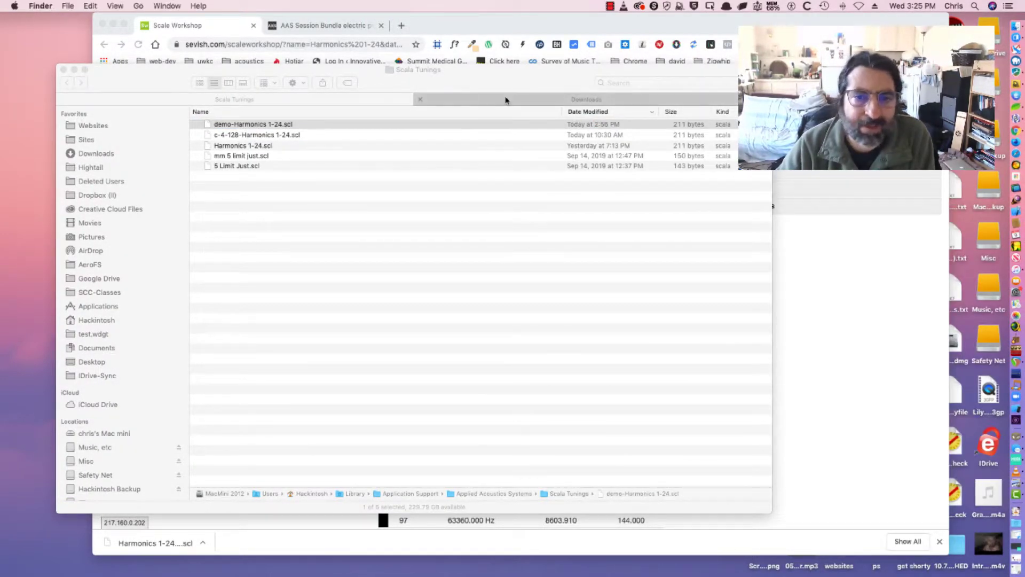
{"action": "left_click", "coordinate": [505, 100]}
{"action": "left_click_drag", "start_coordinate": [257, 126], "coordinate": [243, 191]}
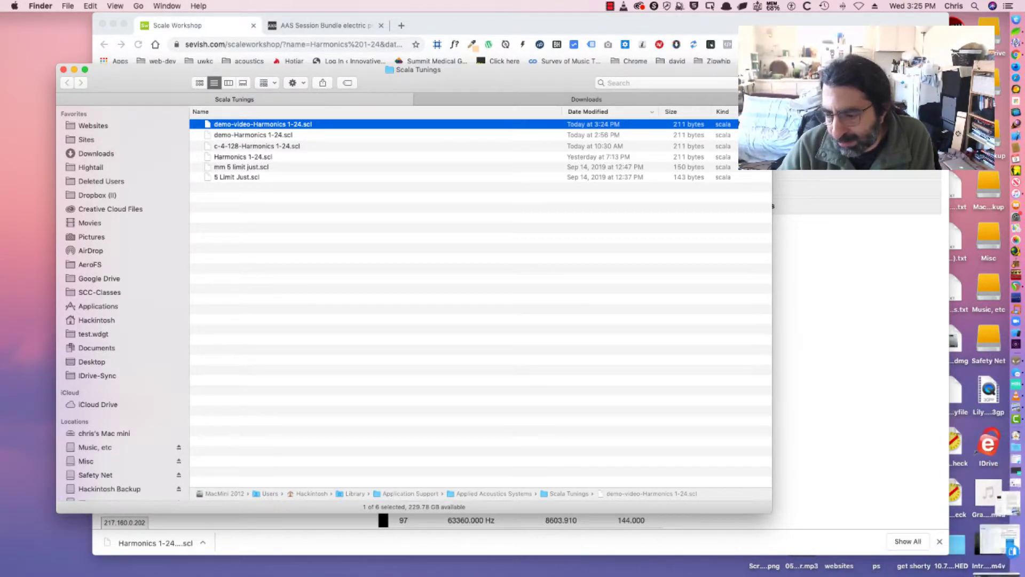
Step: Switch back to REAPER and bring its main window fully into view
{"action": "left_click", "coordinate": [991, 568]}
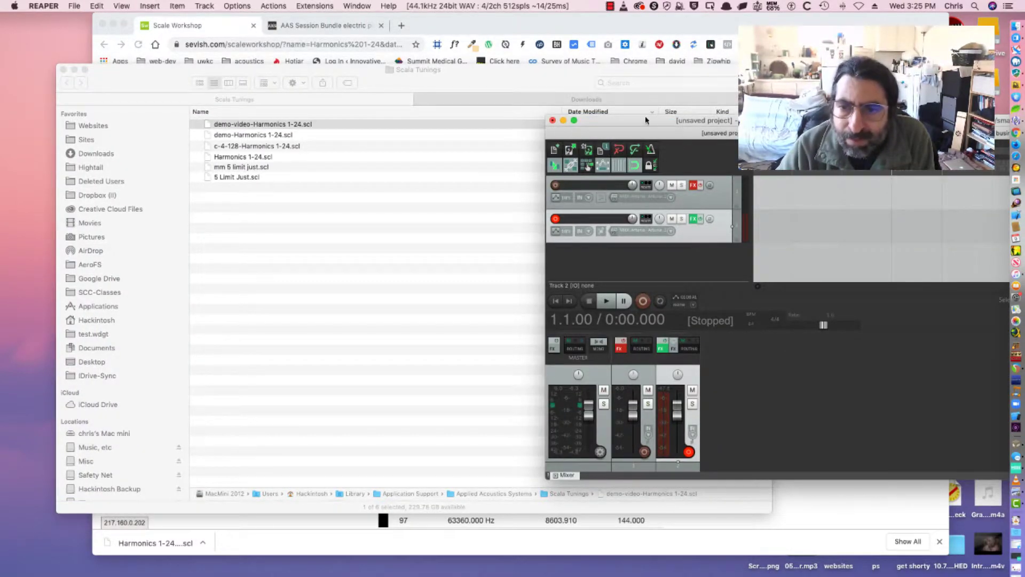
{"action": "double_click", "coordinate": [638, 119]}
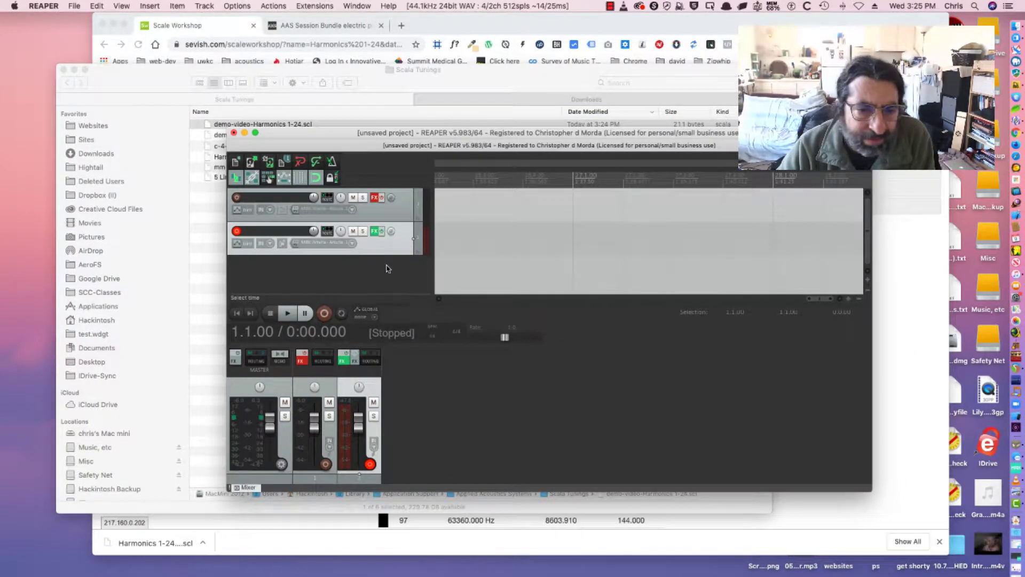
{"action": "left_click", "coordinate": [373, 231]}
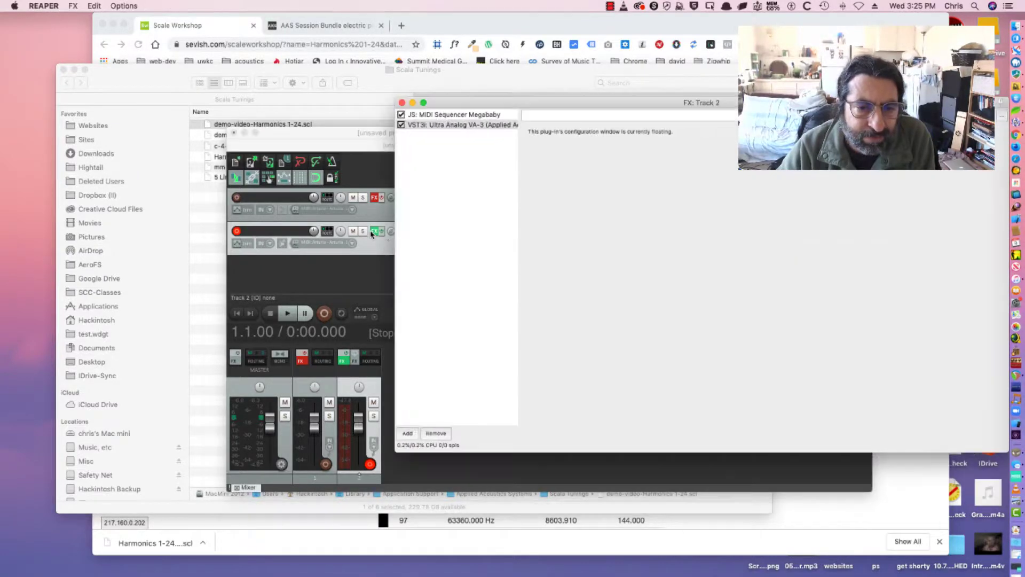
{"action": "left_click", "coordinate": [403, 103]}
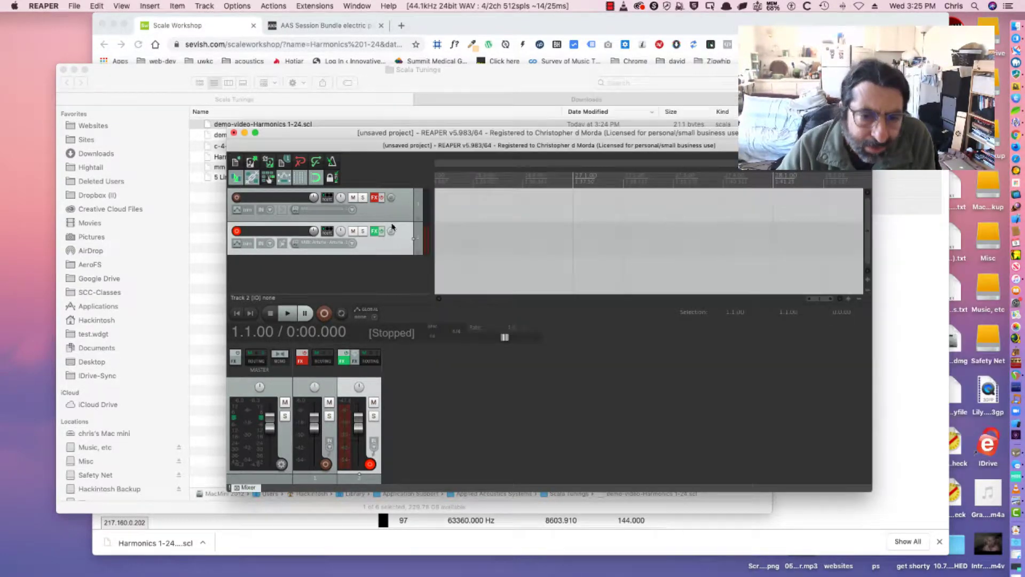
{"action": "right_click", "coordinate": [389, 243]}
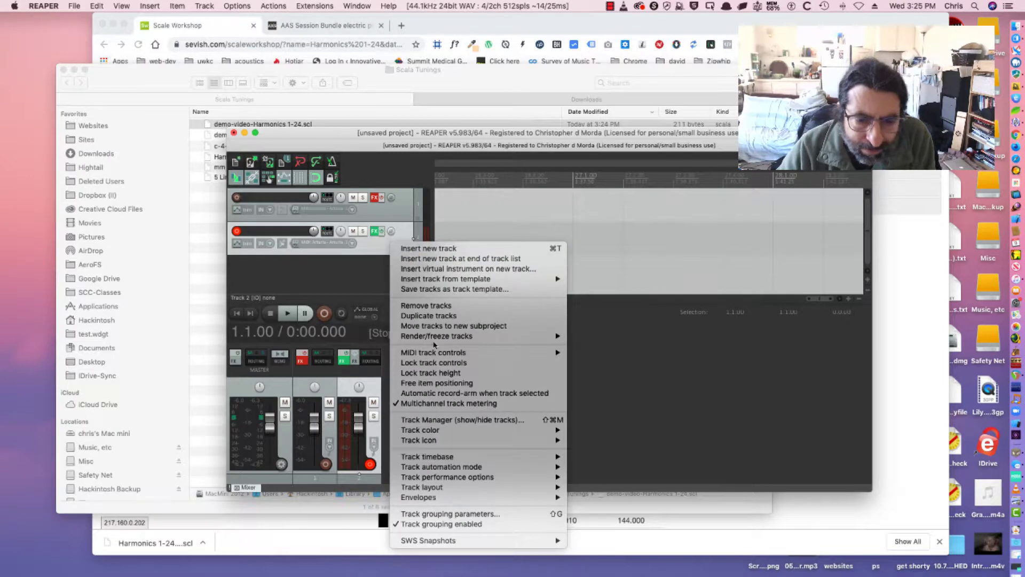
{"action": "left_click", "coordinate": [372, 234]}
Step: Clear all effects from track 2 and add JS: MIDI Sequencer Megababy to its effects chain
{"action": "left_click", "coordinate": [372, 231]}
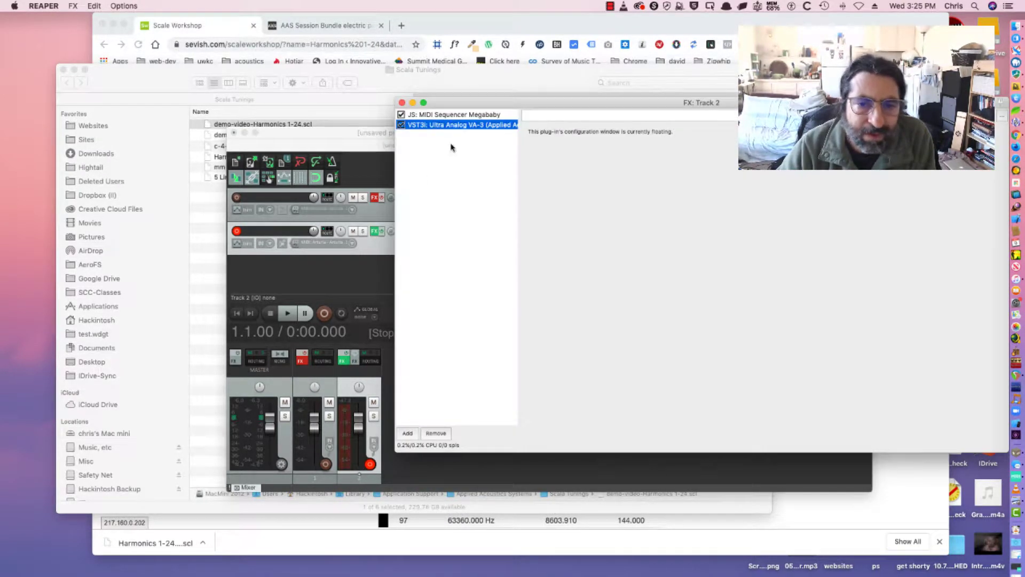
{"action": "right_click", "coordinate": [451, 127]}
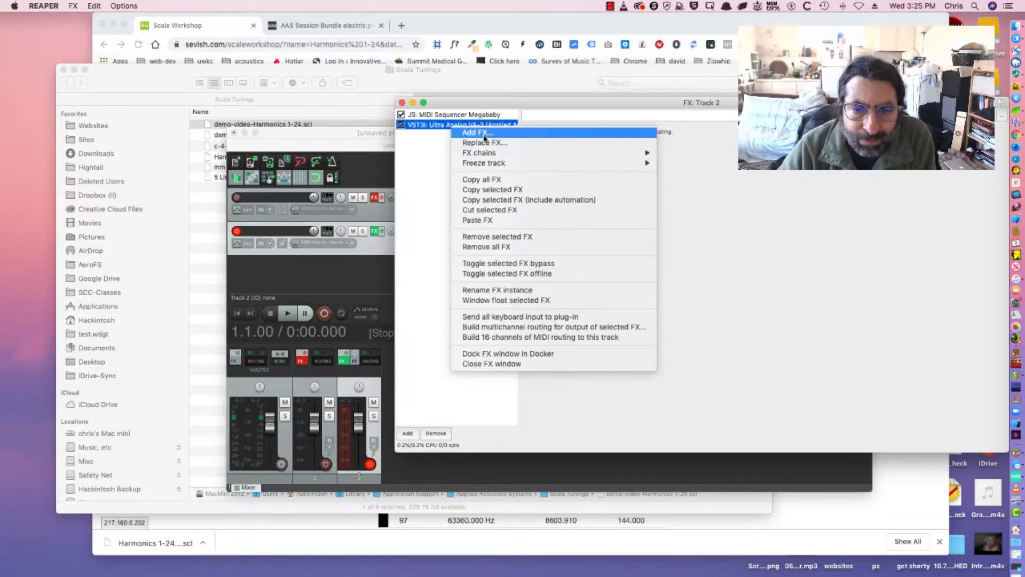
{"action": "left_click", "coordinate": [484, 249]}
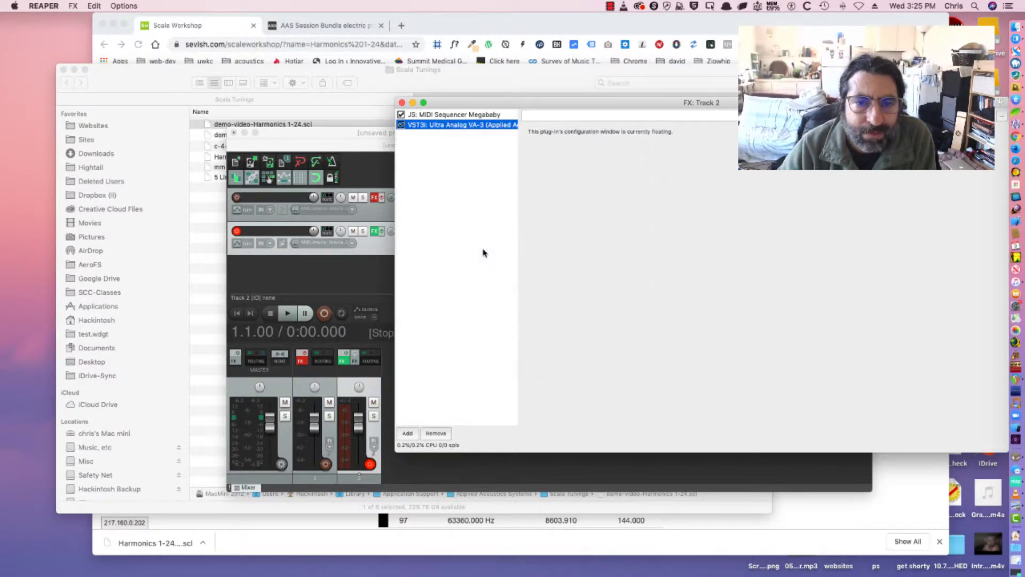
{"action": "left_click", "coordinate": [409, 438]}
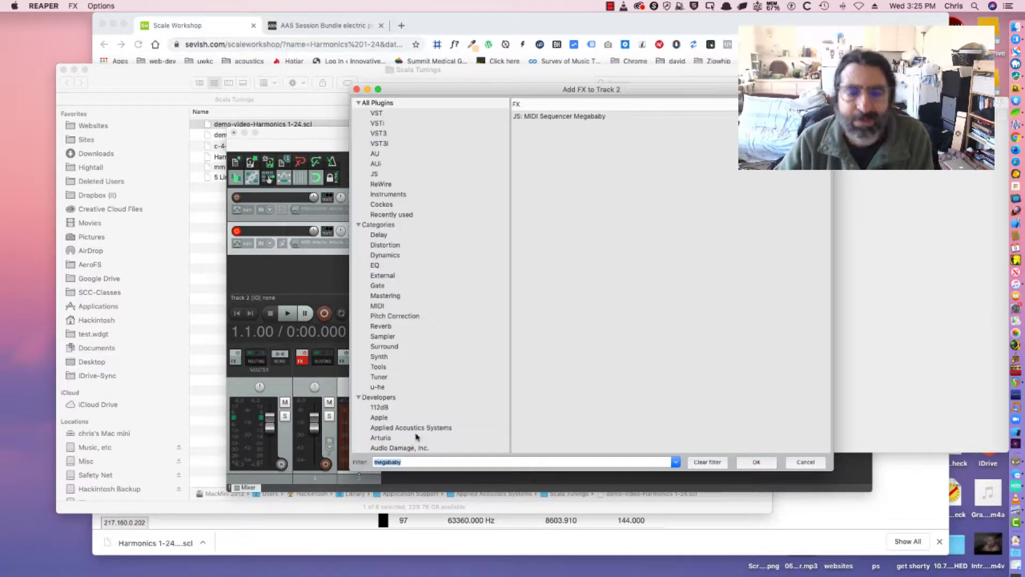
{"action": "left_click", "coordinate": [563, 118]}
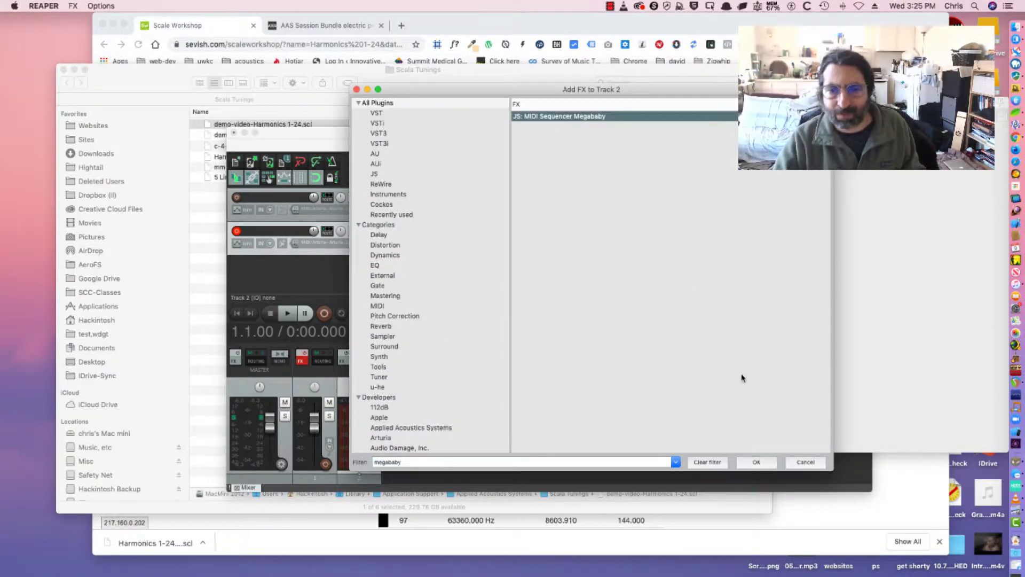
{"action": "left_click", "coordinate": [756, 461]}
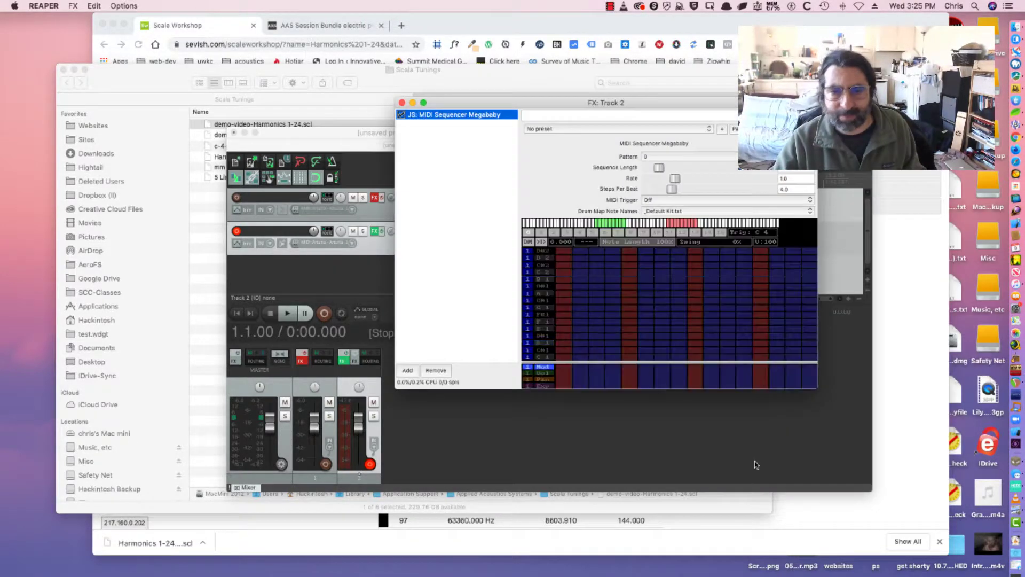
Step: Add the VST3i version of Ultra Analog VA-3 by Applied Acoustics Systems after the MIDI sequencer on track 2
{"action": "left_click", "coordinate": [410, 370]}
{"action": "scroll", "coordinate": [419, 342], "scroll_direction": "down", "scroll_amount": 5}
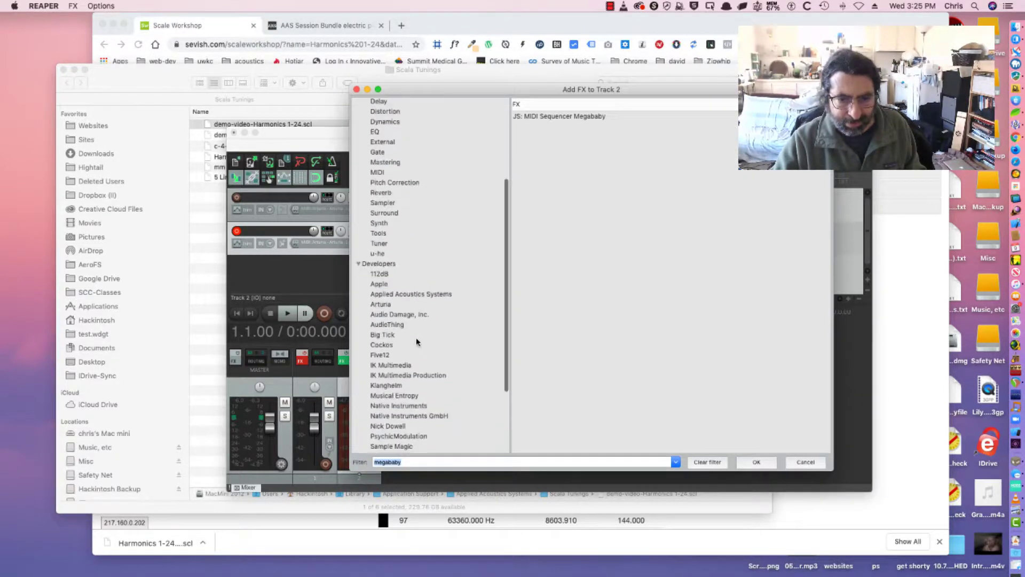
{"action": "left_click", "coordinate": [413, 289]}
{"action": "double_click", "coordinate": [387, 462]}
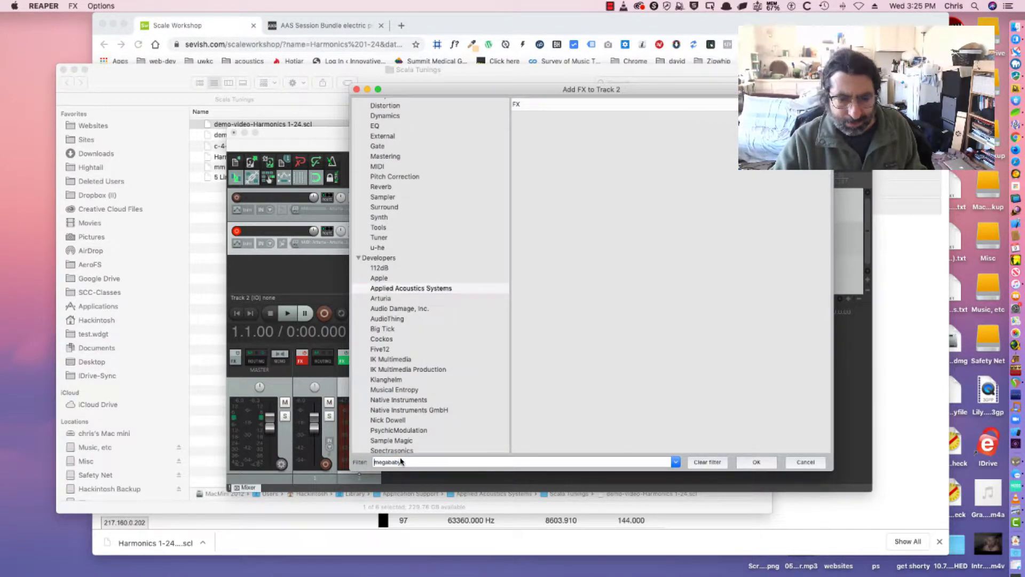
{"action": "key", "text": "BackSpace"}
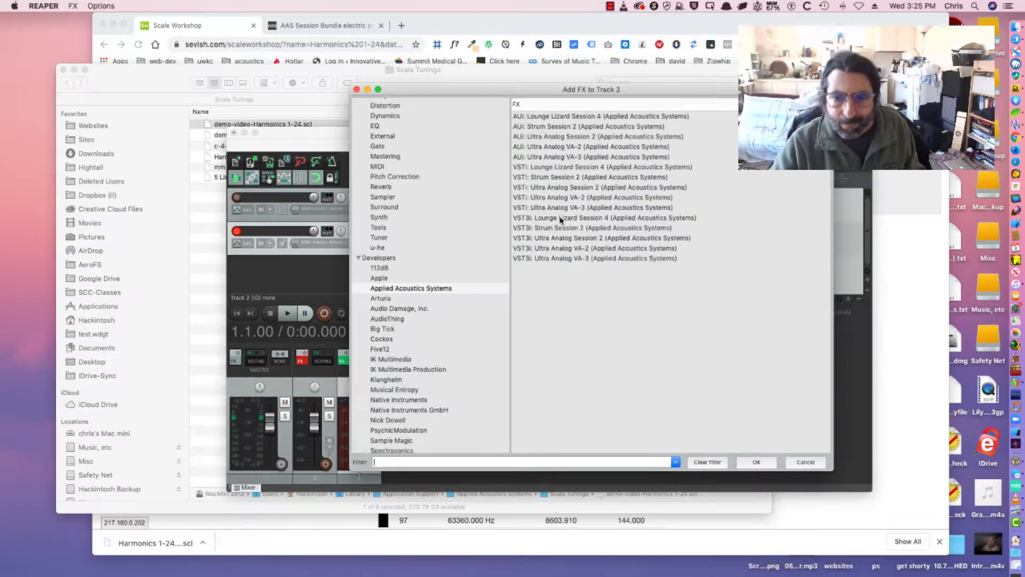
{"action": "left_click", "coordinate": [560, 260]}
{"action": "left_click", "coordinate": [756, 462]}
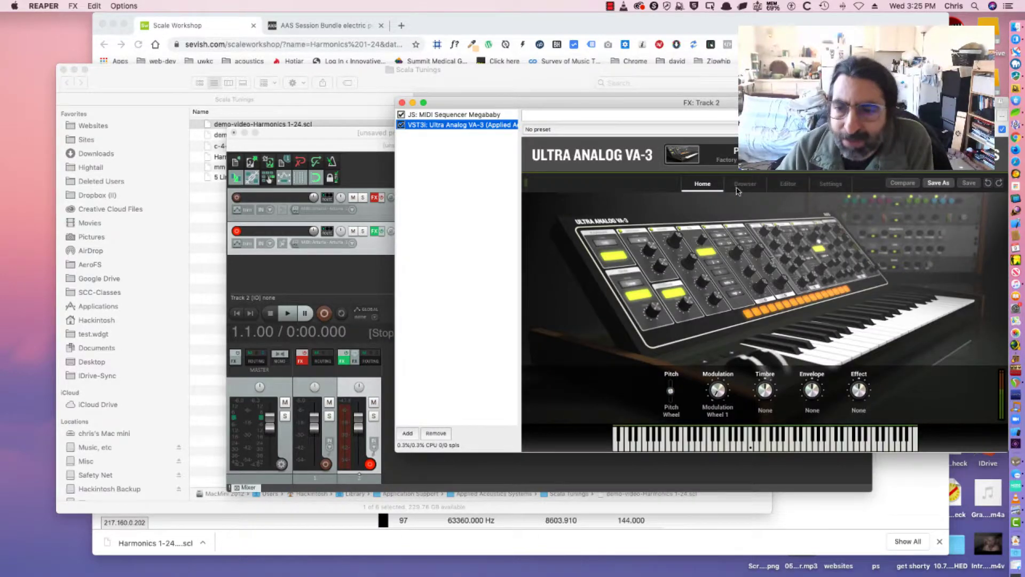
Step: Load the Church 2 preset from the Organs category in Ultra Analog VA-3
{"action": "left_click", "coordinate": [744, 184]}
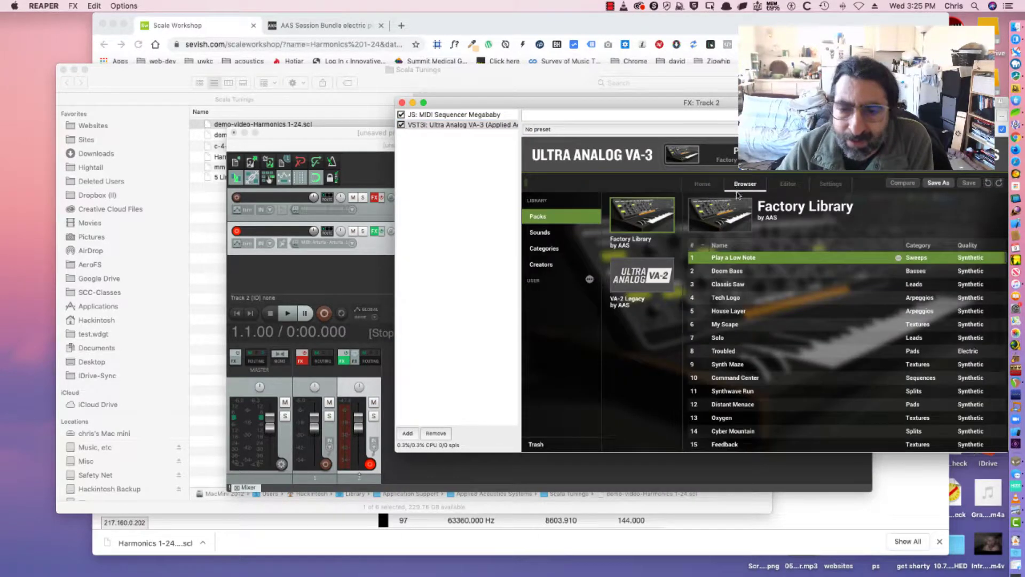
{"action": "left_click", "coordinate": [543, 249]}
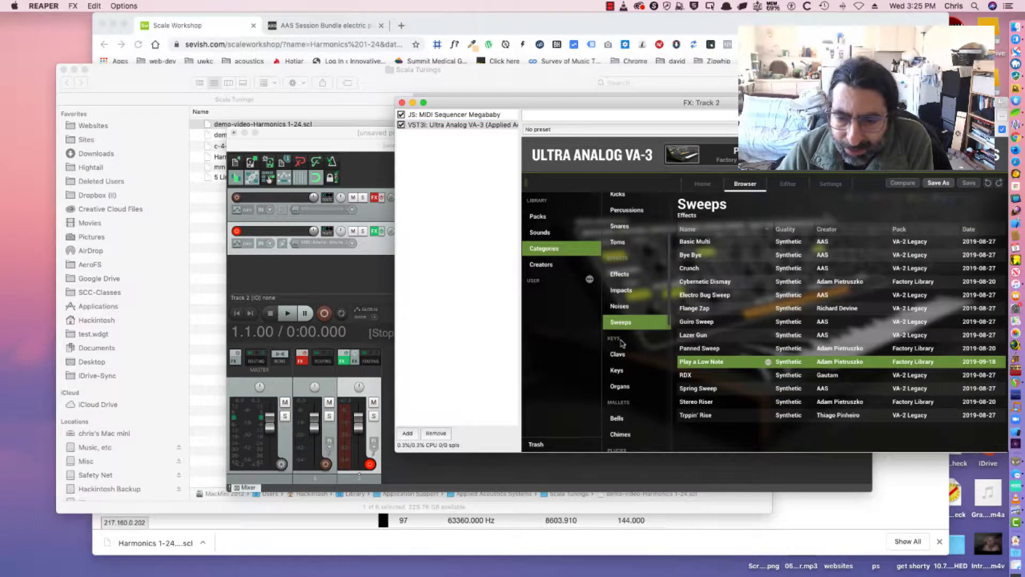
{"action": "left_click", "coordinate": [621, 388]}
{"action": "left_click", "coordinate": [690, 269]}
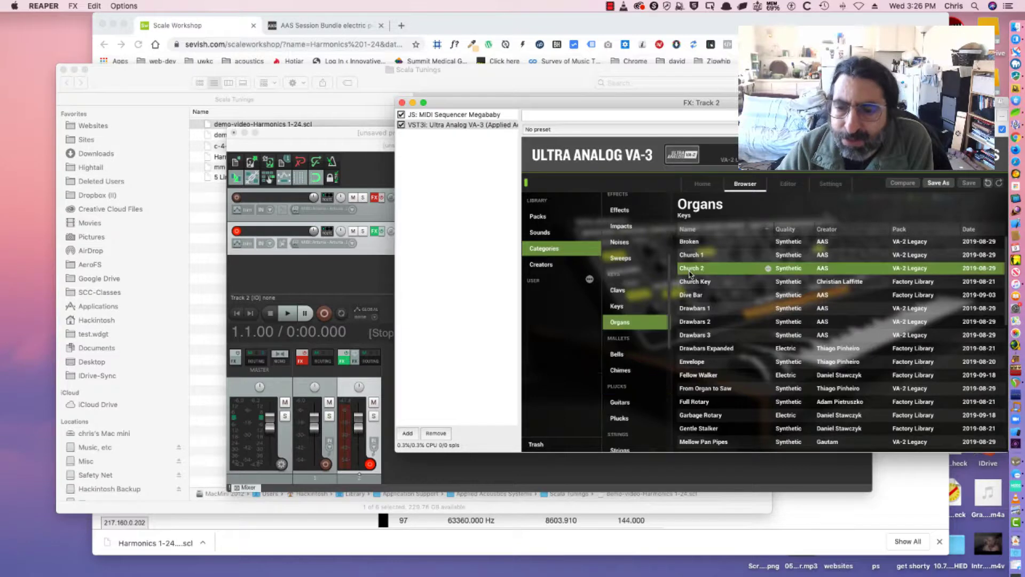
Step: Set Ultra Analog VA-3's tuning to demo-video-Harmonics 1-24, with 36 C2 as the reference note at 64.00 Hz
{"action": "left_click", "coordinate": [829, 184]}
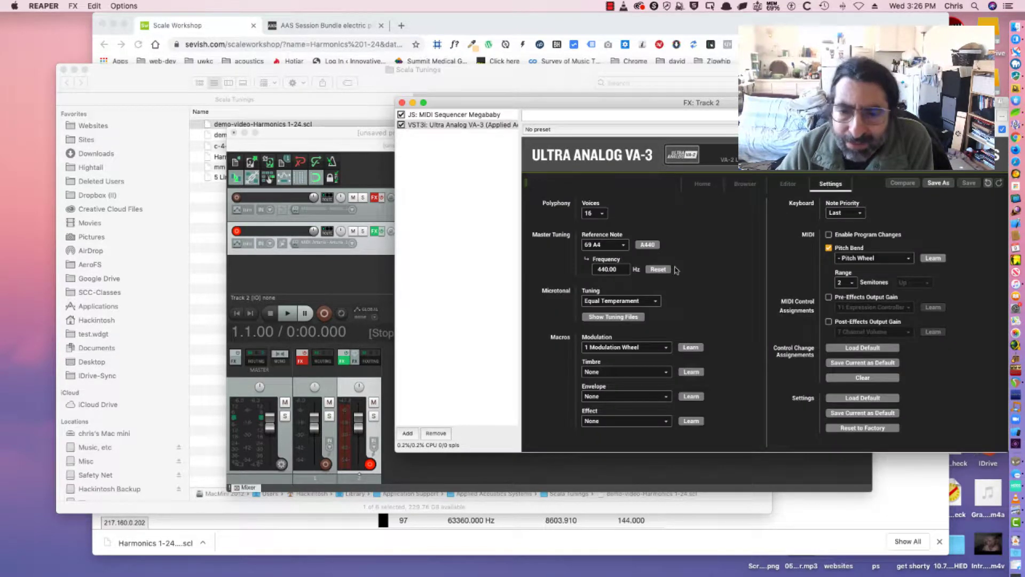
{"action": "left_click", "coordinate": [652, 302]}
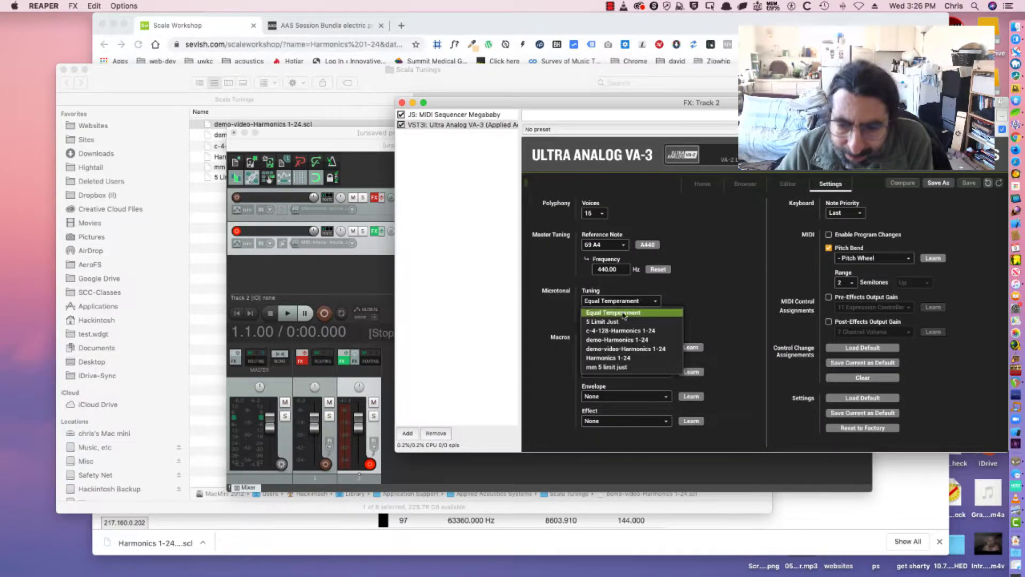
{"action": "left_click", "coordinate": [613, 348]}
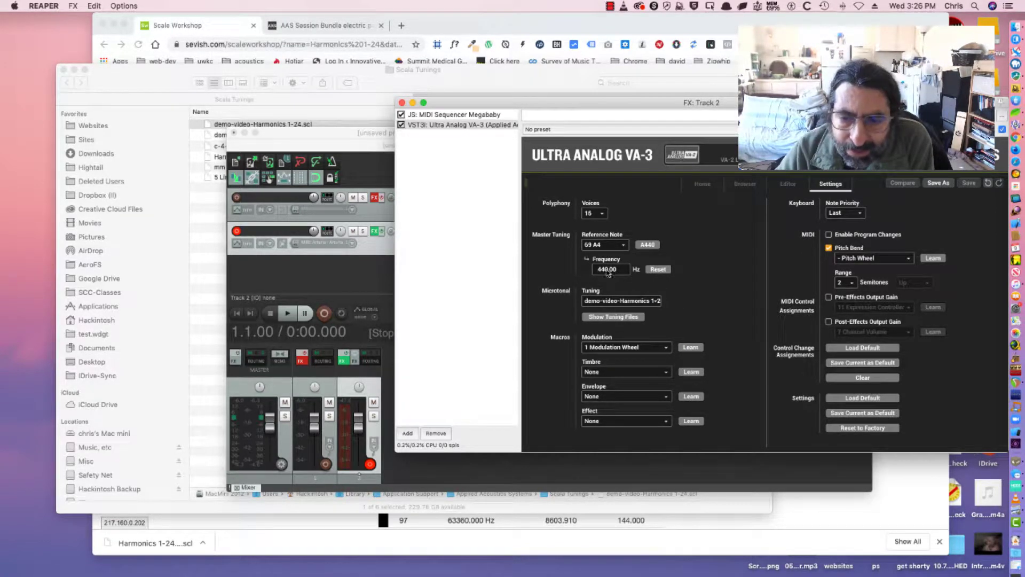
{"action": "left_click", "coordinate": [624, 245]}
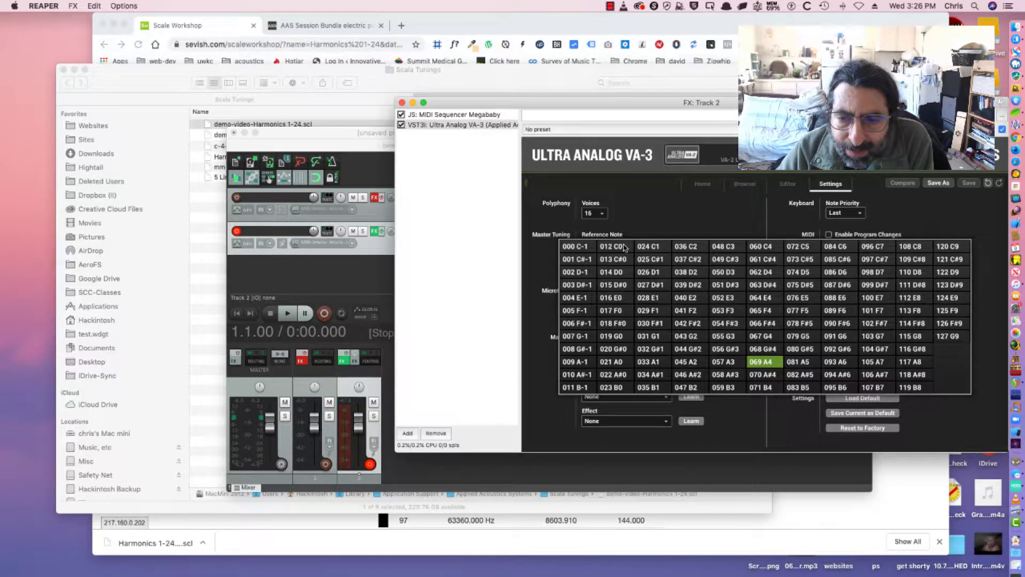
{"action": "left_click", "coordinate": [685, 247]}
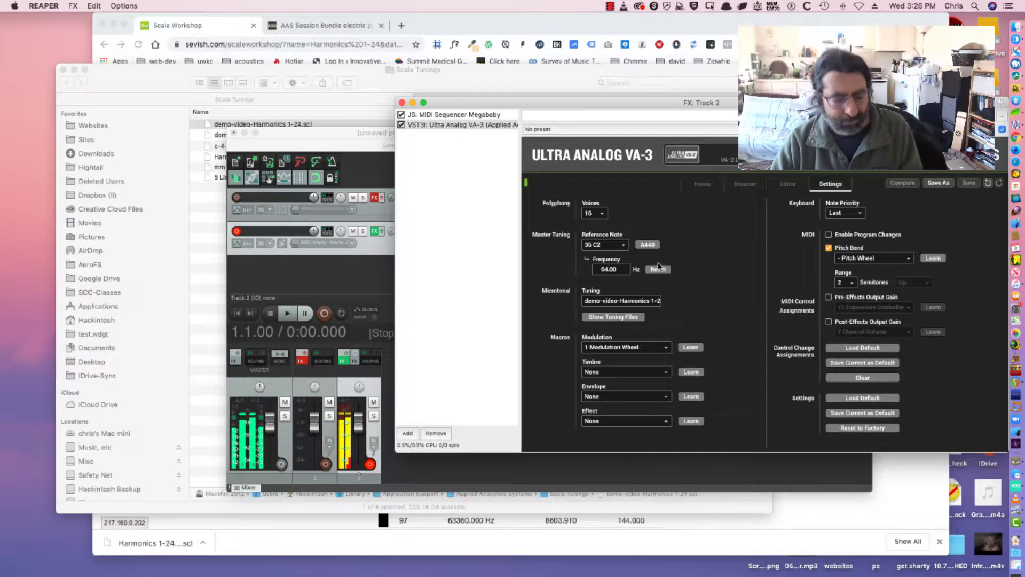
Step: Return Ultra Analog VA-3 to its home view and move the track 2 effects window so the preset name shows
{"action": "left_click", "coordinate": [508, 126]}
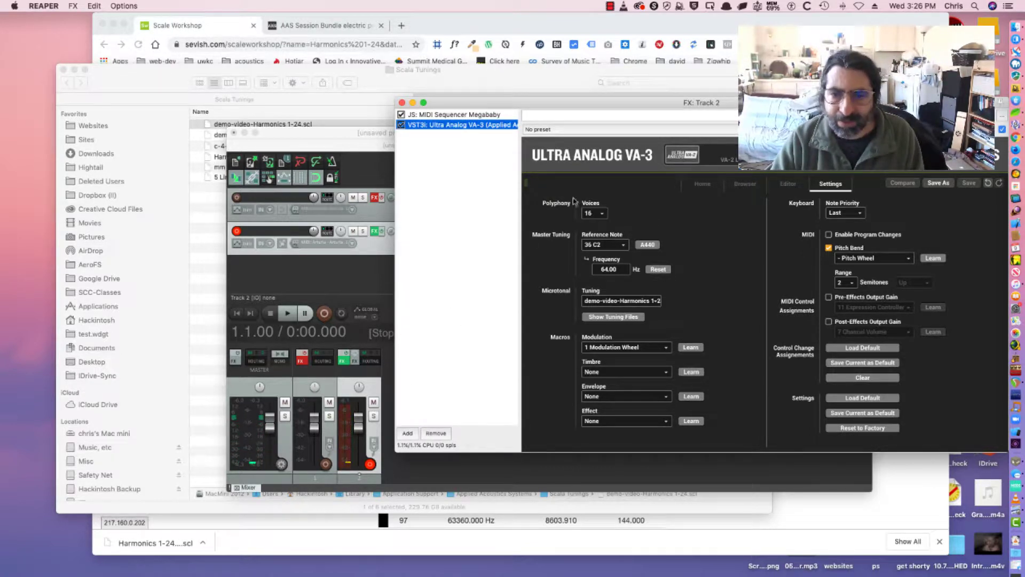
{"action": "left_click", "coordinate": [708, 184]}
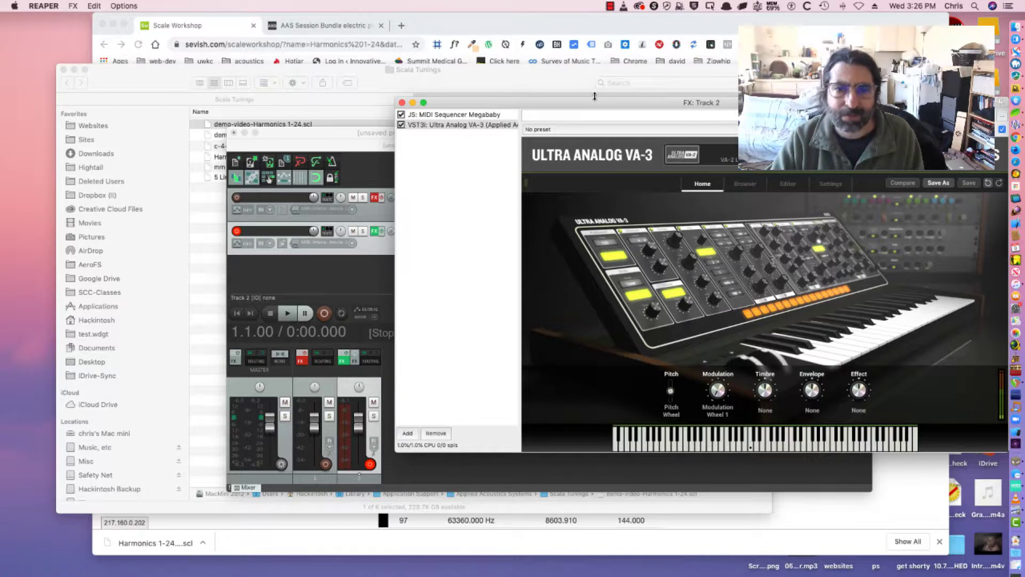
{"action": "left_click_drag", "start_coordinate": [594, 105], "coordinate": [525, 66]}
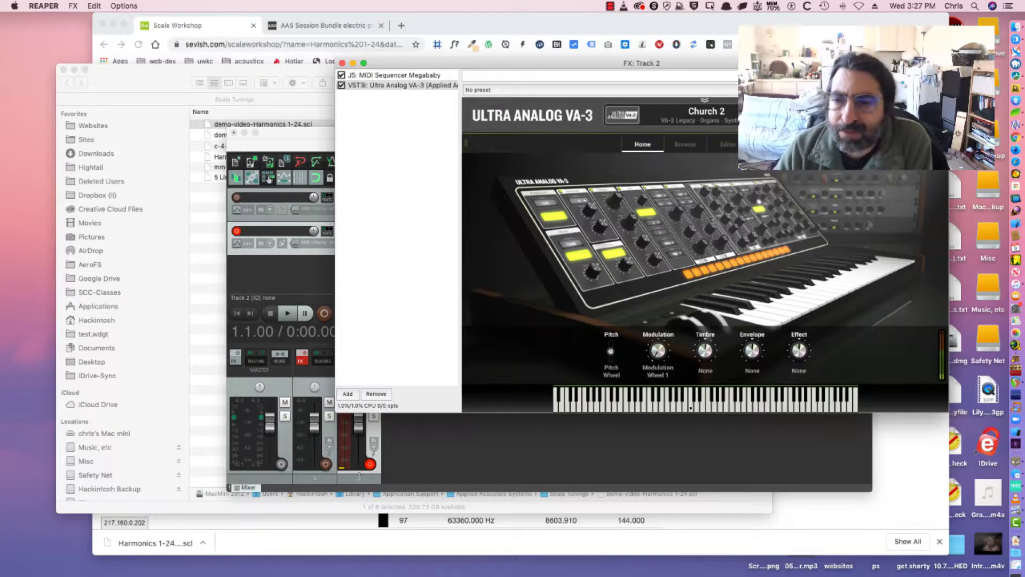
Step: Show MIDI Sequencer Megababy, move its window clear of the webcam area, and place a C1 note on the first step of pattern 0
{"action": "left_click", "coordinate": [422, 76]}
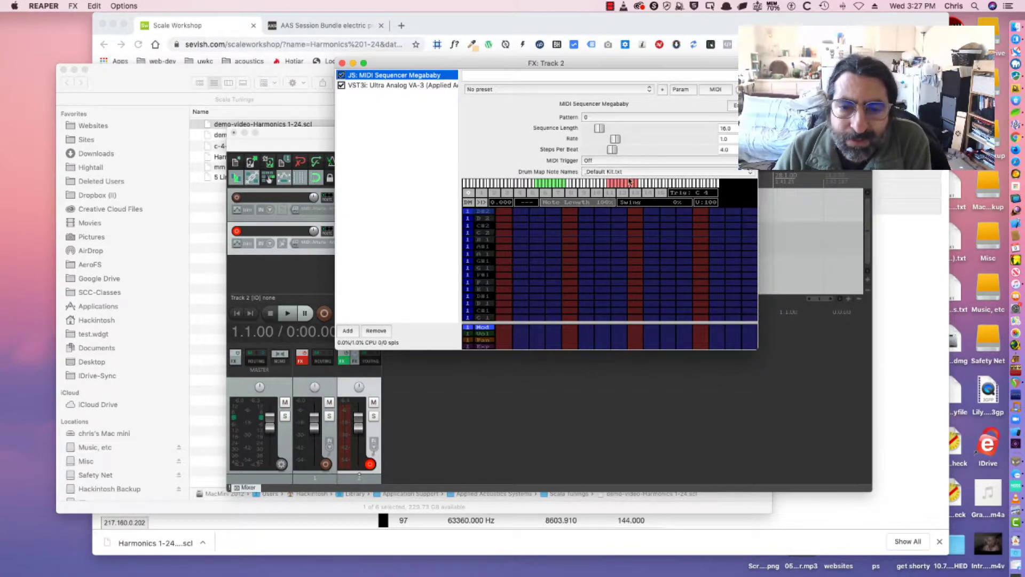
{"action": "left_click_drag", "start_coordinate": [487, 63], "coordinate": [492, 166]}
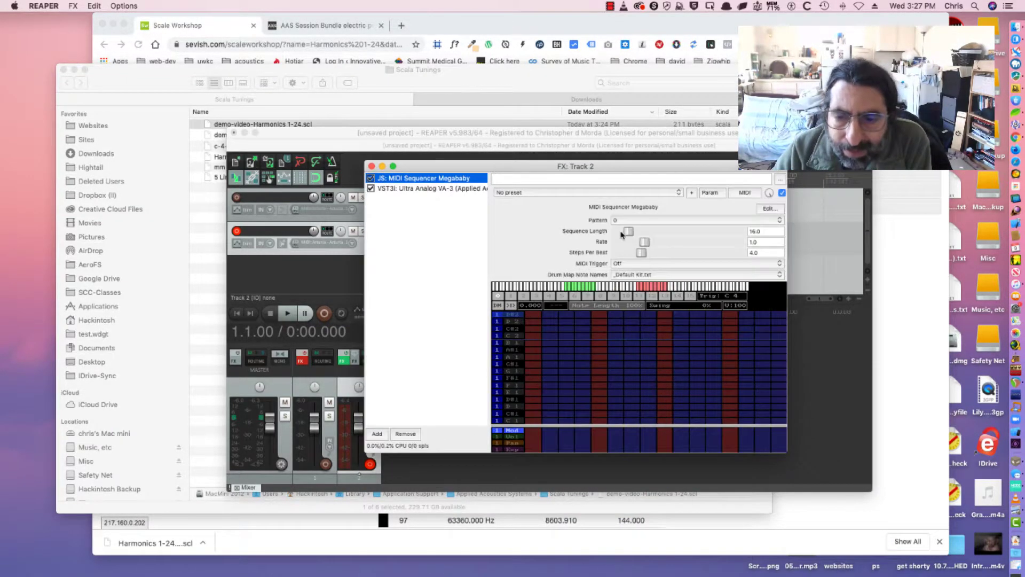
{"action": "left_click", "coordinate": [515, 421]}
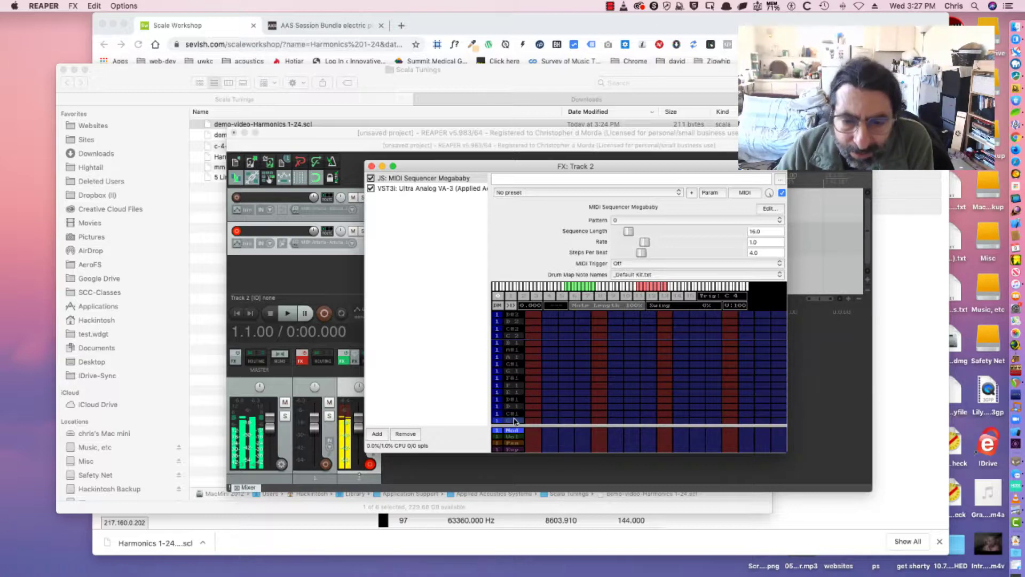
{"action": "left_click", "coordinate": [438, 188]}
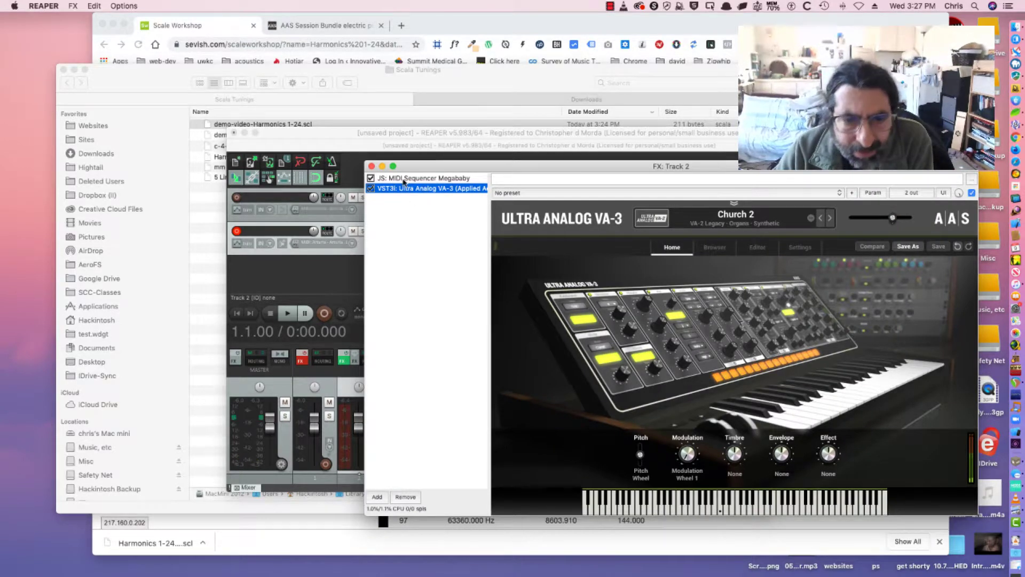
{"action": "left_click", "coordinate": [411, 180]}
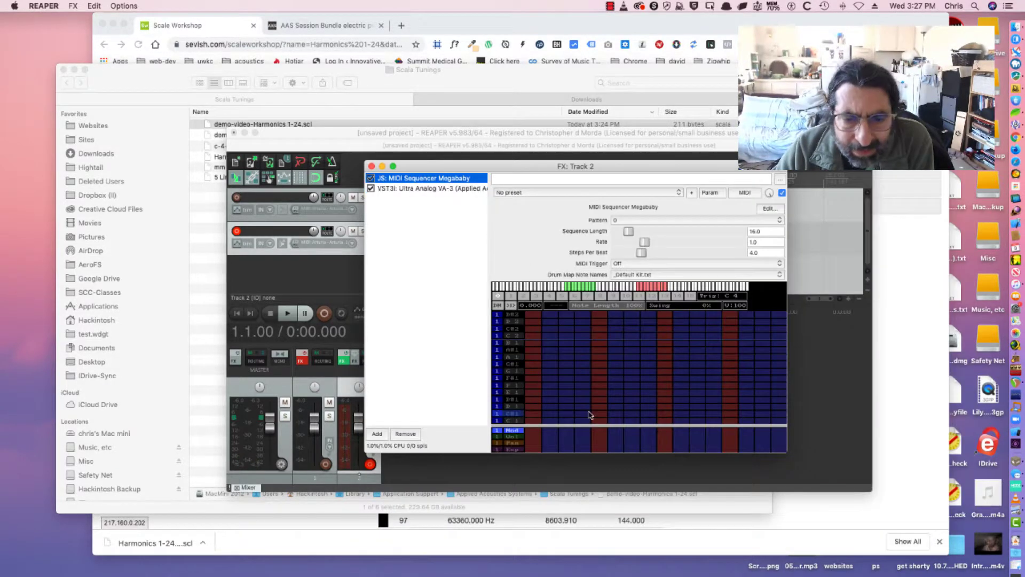
{"action": "left_click", "coordinate": [516, 422]}
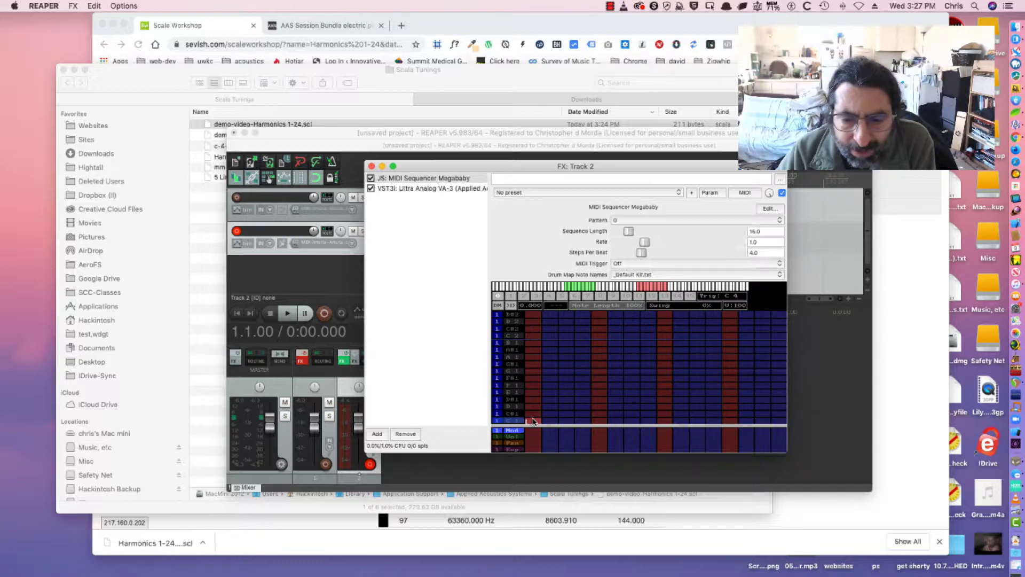
Step: Set pattern 0's sequence length to 4, keeping the C1 note on the first step, and play the loop briefly
{"action": "left_click", "coordinate": [756, 233]}
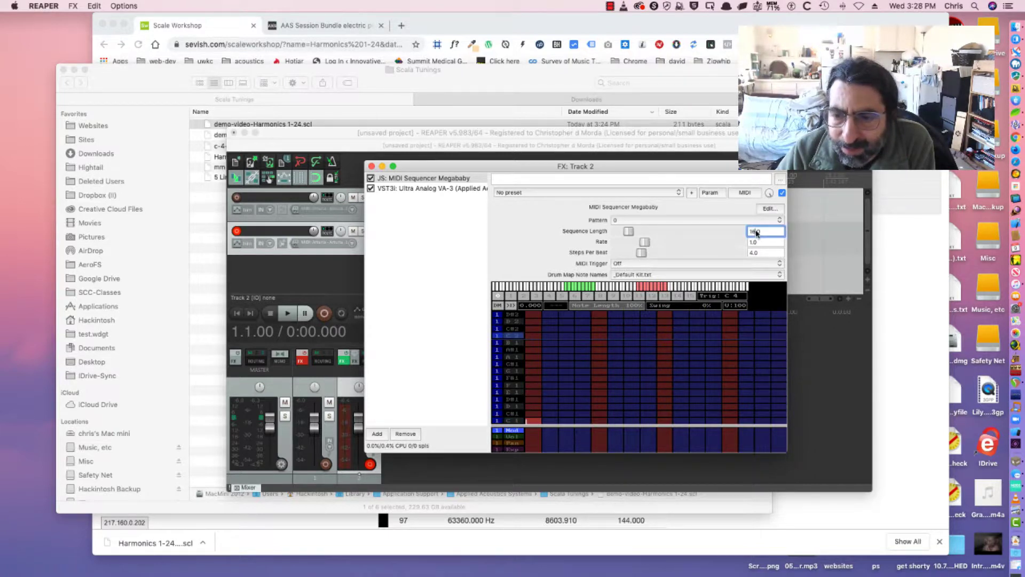
{"action": "type", "text": "4"}
{"action": "key", "text": "Return"}
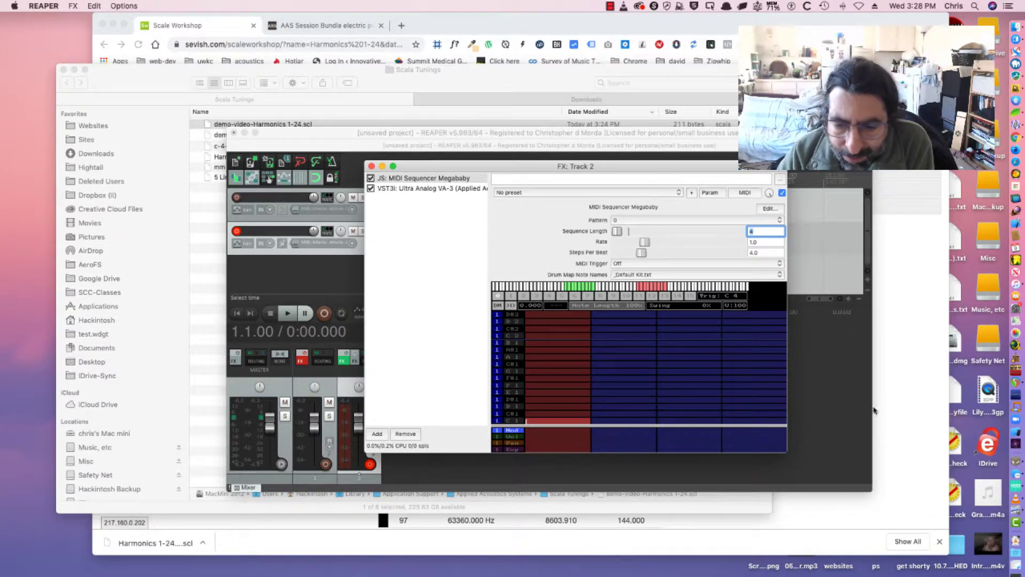
{"action": "left_click", "coordinate": [557, 423]}
{"action": "left_click", "coordinate": [556, 422]}
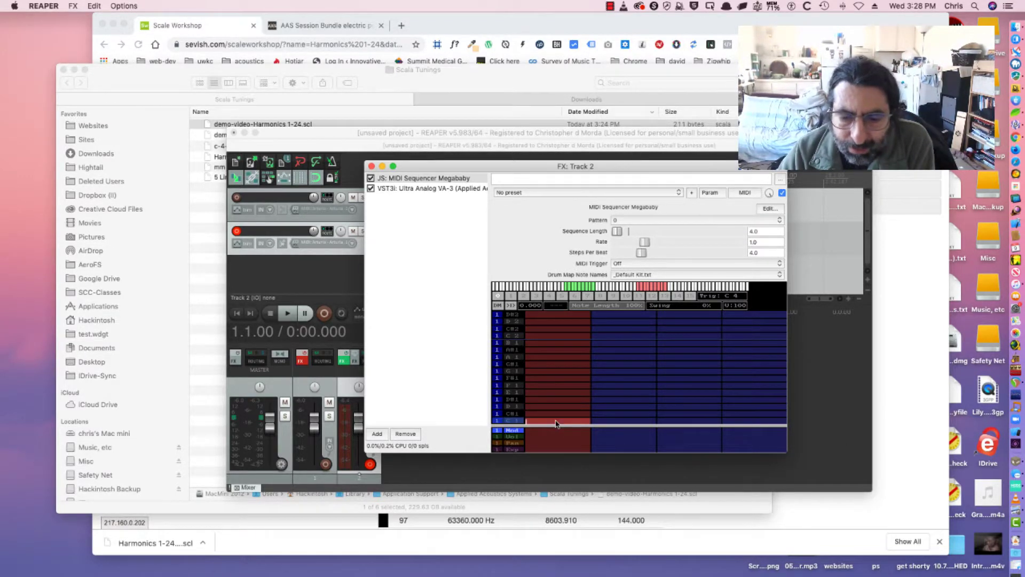
{"action": "key", "text": "space"}
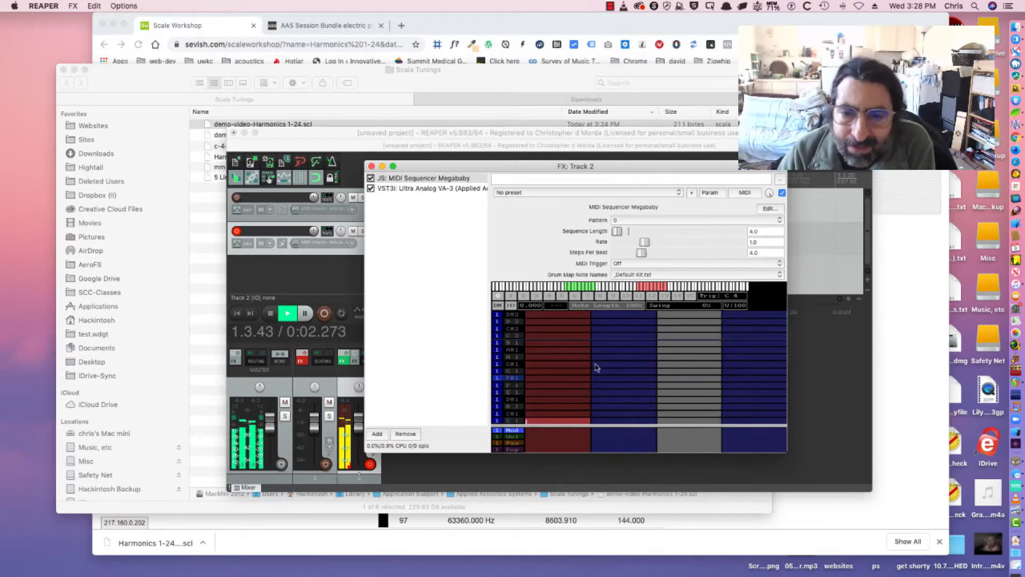
{"action": "key", "text": "space"}
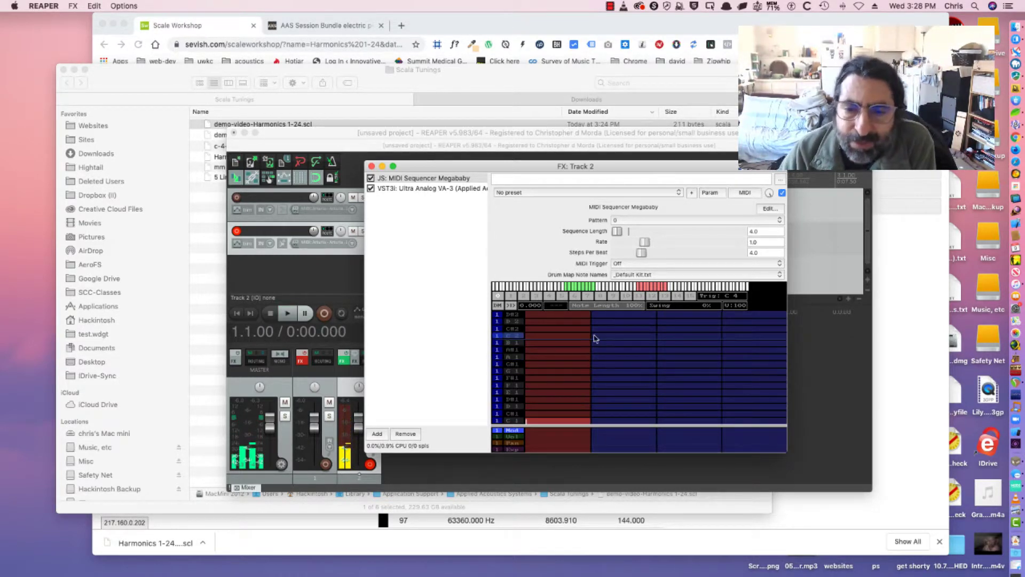
Step: Switch MIDI Sequencer Megababy to pattern 1 and set its sequence length to 4
{"action": "left_click", "coordinate": [629, 221]}
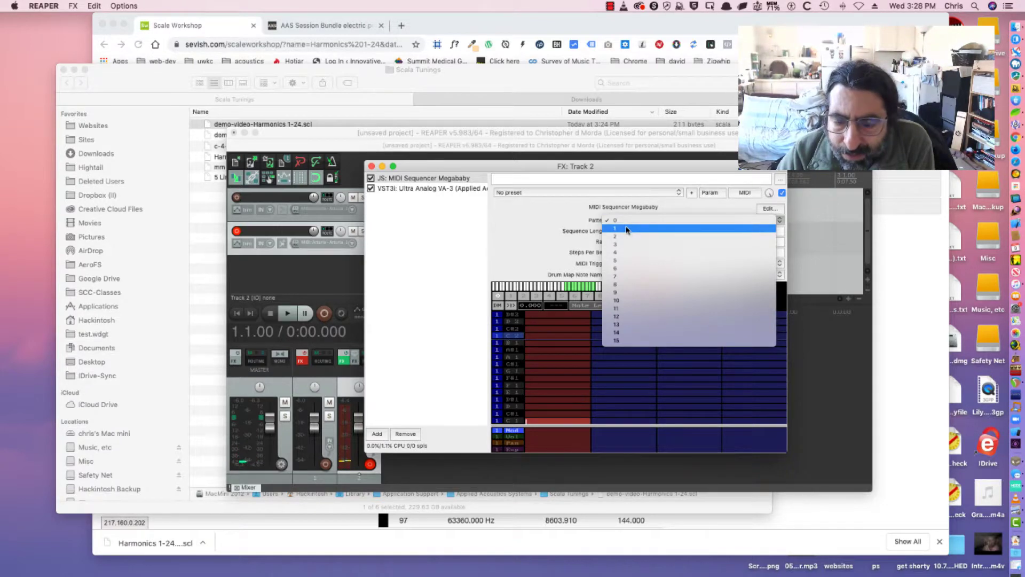
{"action": "left_click", "coordinate": [627, 229]}
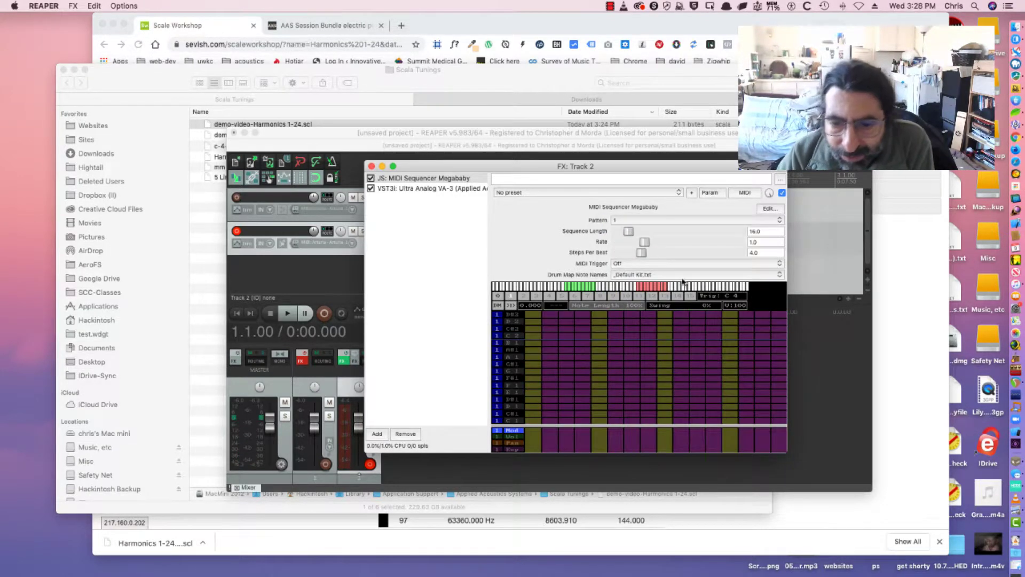
{"action": "left_click", "coordinate": [762, 232]}
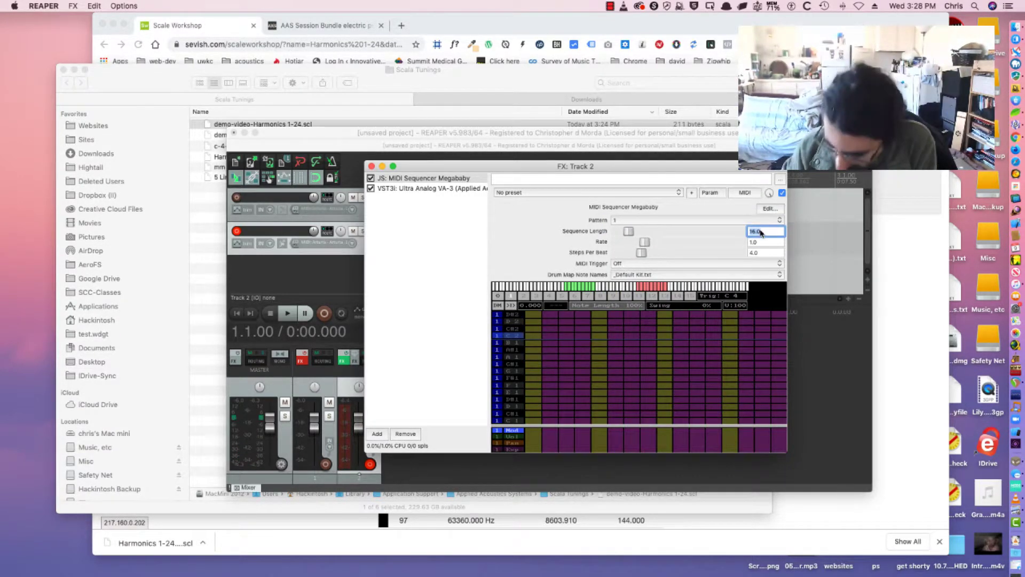
{"action": "type", "text": "4"}
{"action": "key", "text": "Return"}
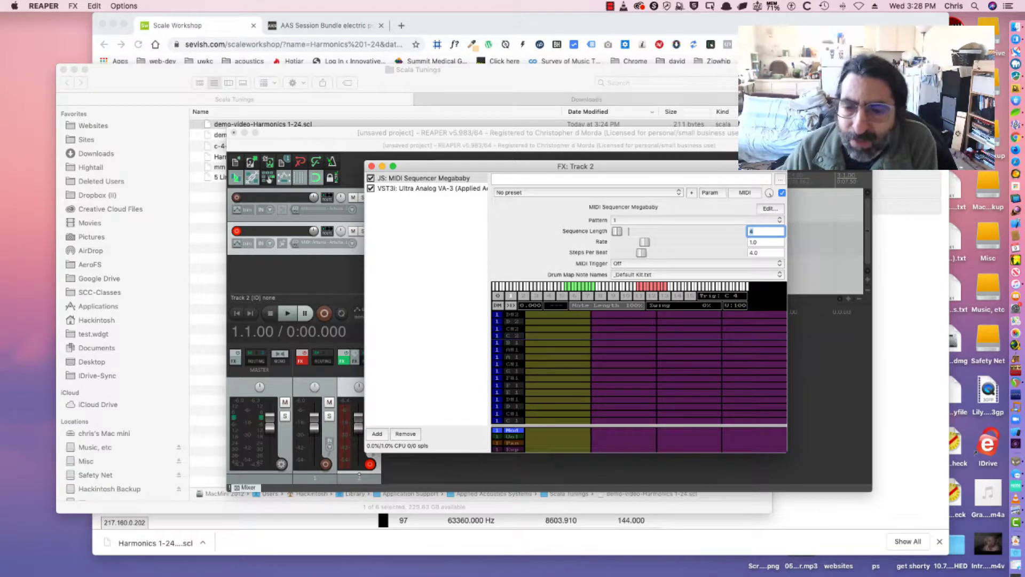
Step: Place C1 and C#1 notes on the first step of pattern 1 and another C#1 note on the third step
{"action": "left_click", "coordinate": [539, 423]}
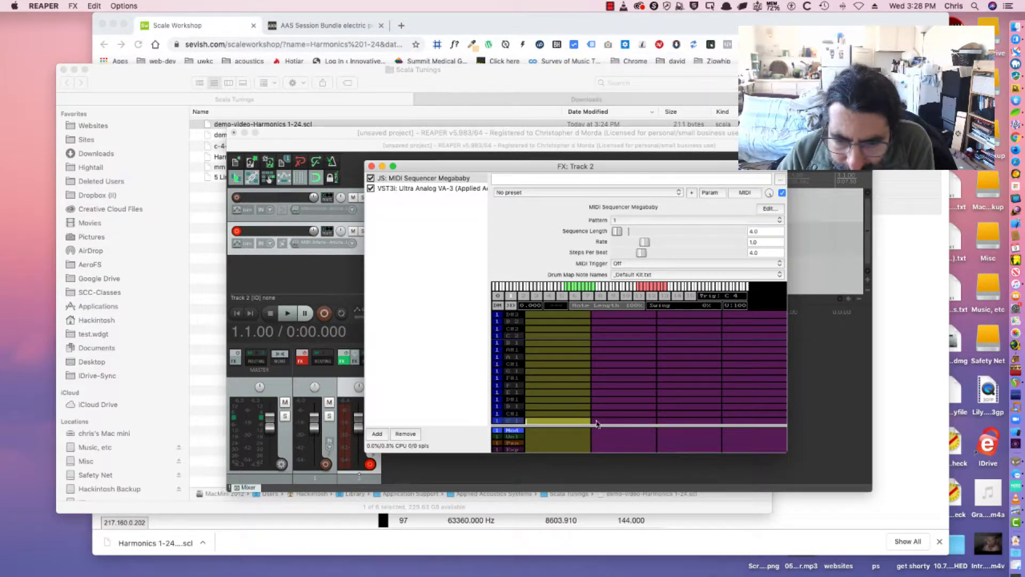
{"action": "left_click", "coordinate": [560, 416]}
{"action": "left_click", "coordinate": [681, 415]}
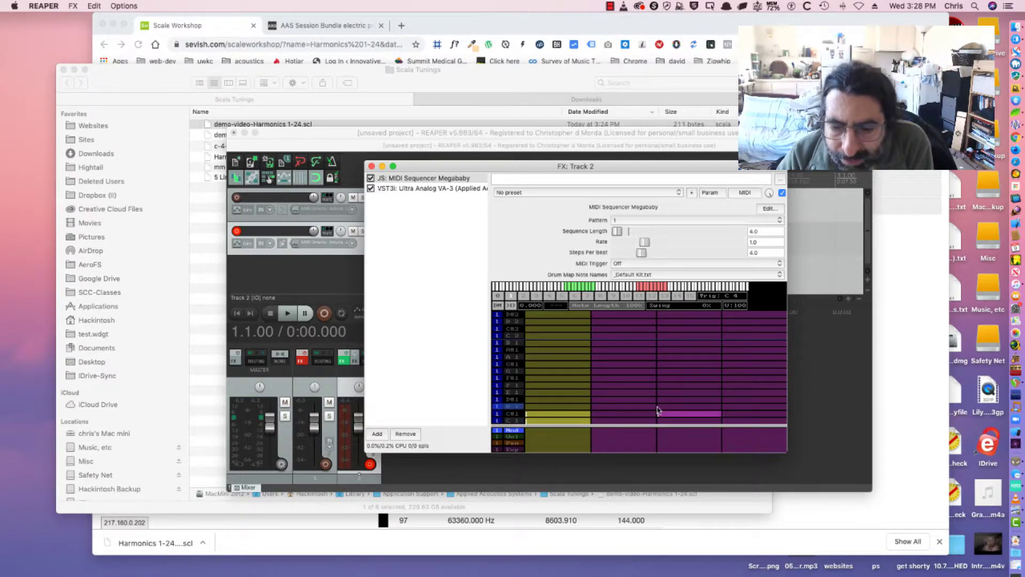
Step: Play the pattern 1 loop while viewing Ultra Analog VA-3's keyboard, return to the sequencer and stop playback
{"action": "key", "text": "space"}
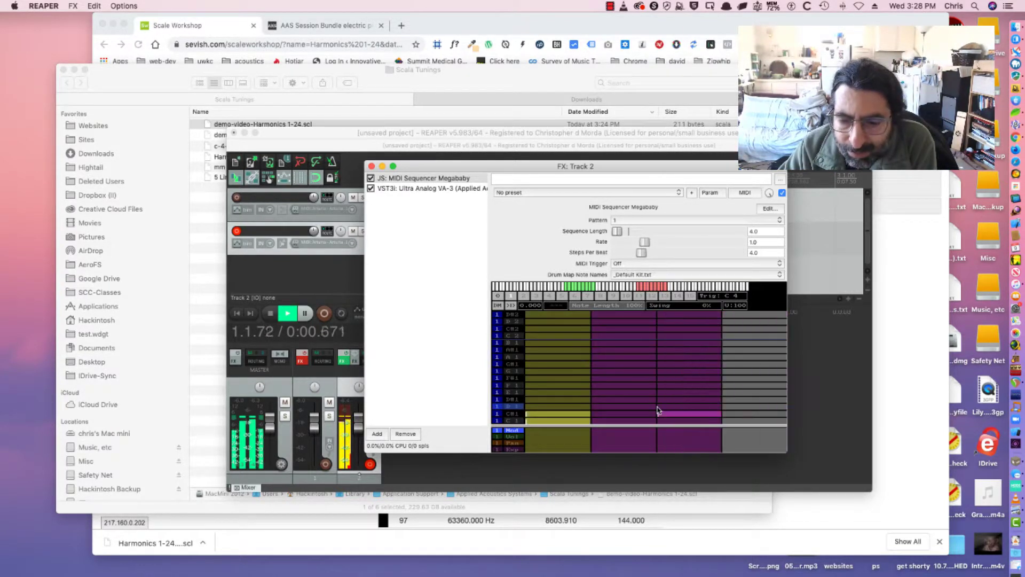
{"action": "left_click", "coordinate": [430, 188]}
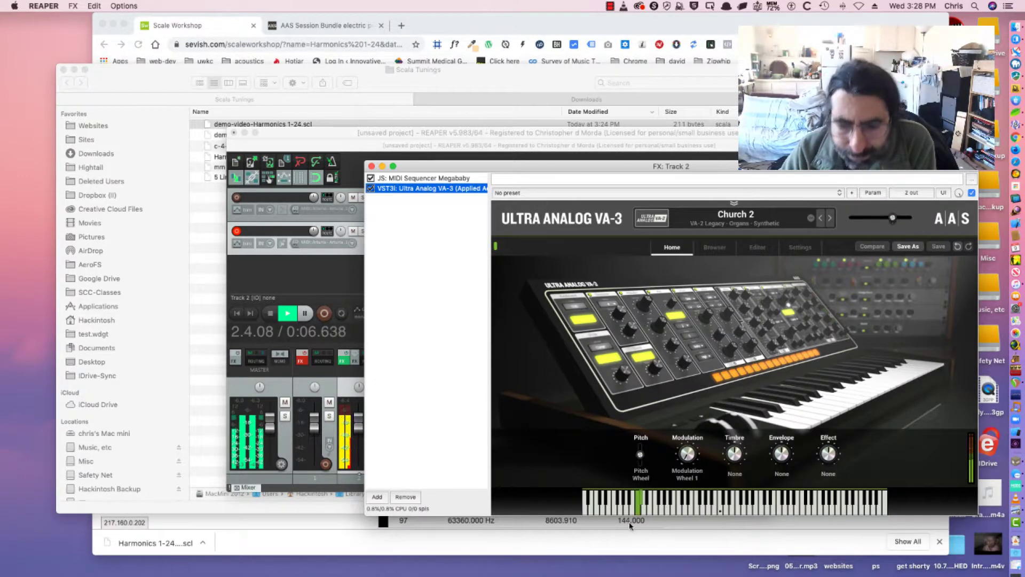
{"action": "left_click", "coordinate": [406, 178]}
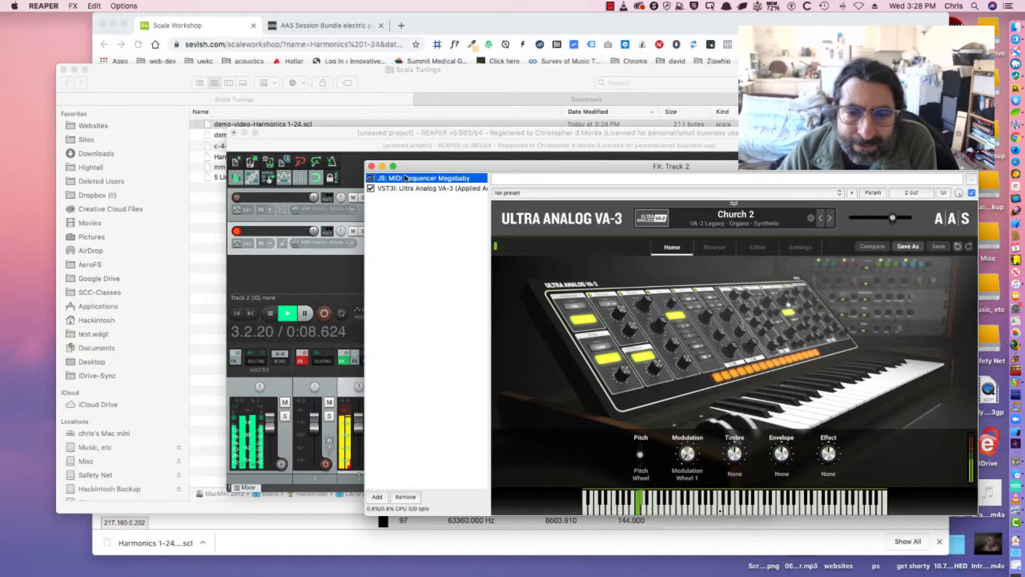
{"action": "key", "text": "space"}
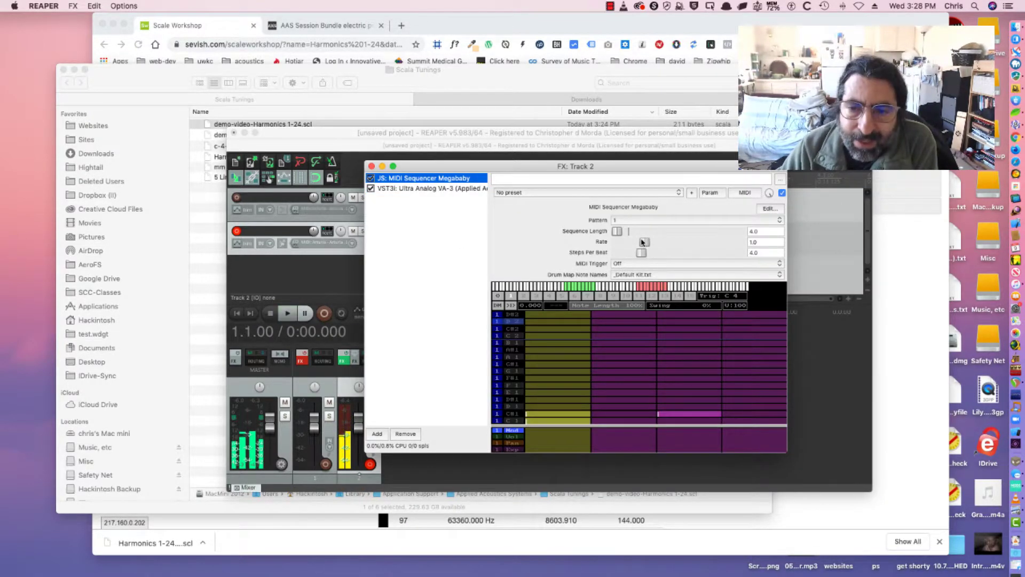
Step: Switch the sequencer to pattern 2 and set its sequence length to 6
{"action": "left_click", "coordinate": [635, 220]}
{"action": "left_click", "coordinate": [635, 228]}
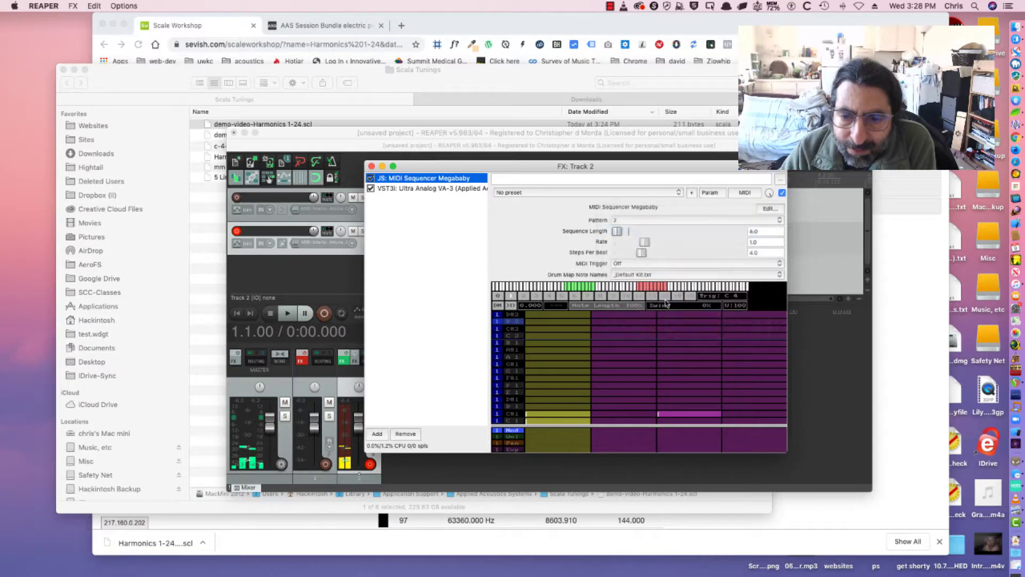
{"action": "left_click", "coordinate": [759, 231]}
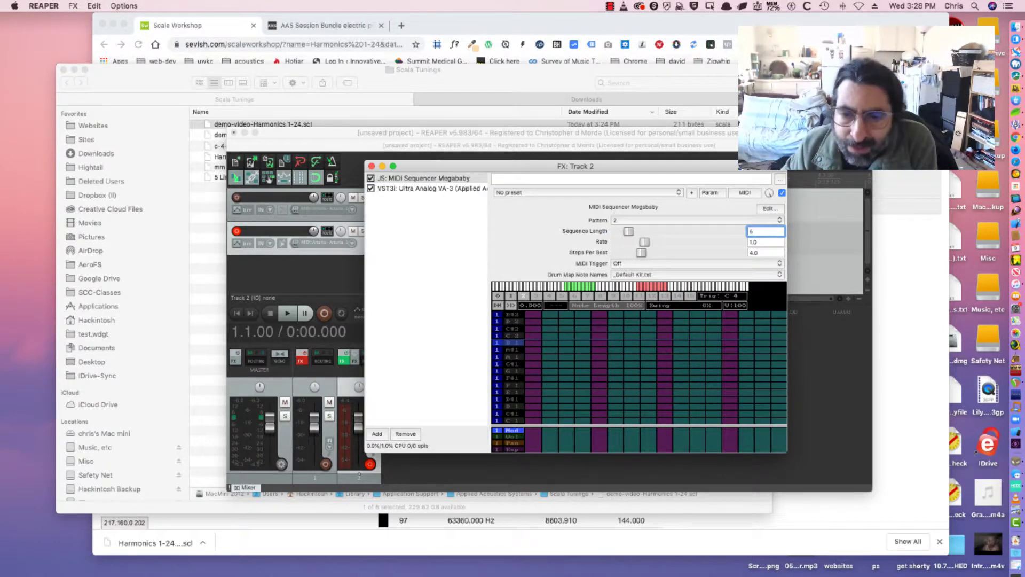
{"action": "type", "text": "6"}
{"action": "key", "text": "Return"}
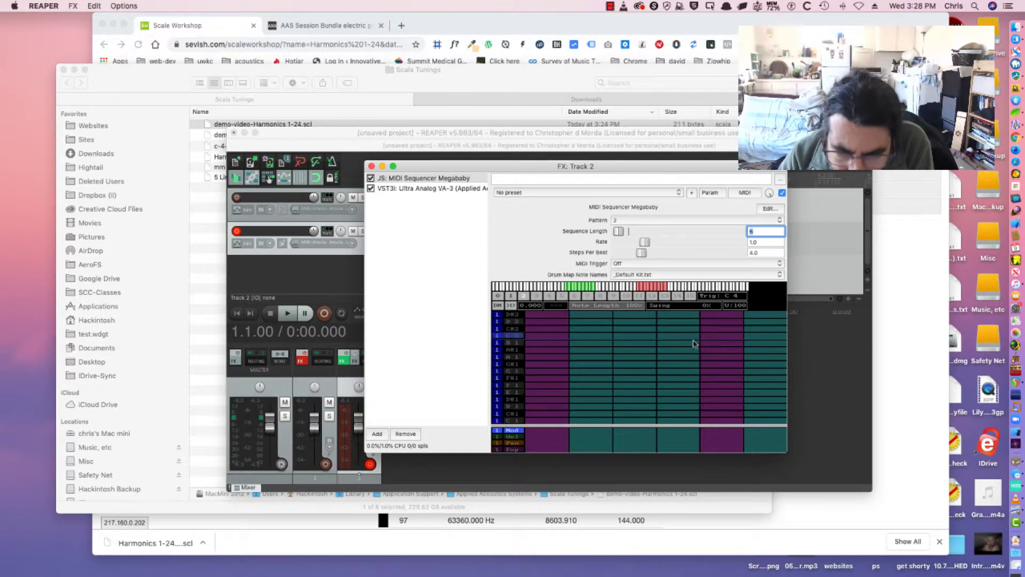
Step: Place D1 notes on steps 1, 3 and 5 and C#1 notes on steps 1 and 4 of pattern 2, and play the loop briefly
{"action": "left_click", "coordinate": [553, 408]}
{"action": "left_click", "coordinate": [628, 408]}
{"action": "left_click", "coordinate": [726, 408]}
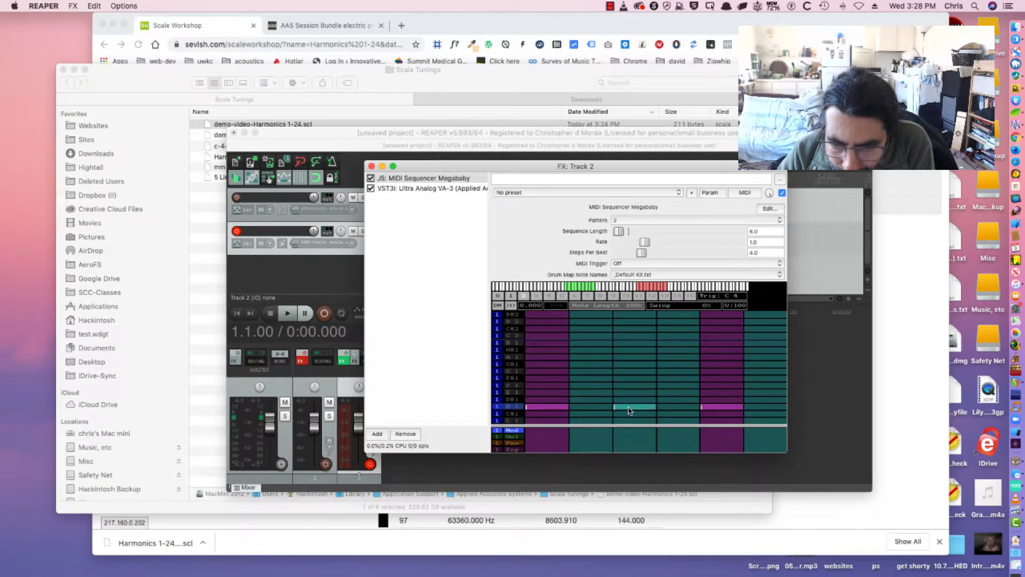
{"action": "left_click", "coordinate": [552, 414]}
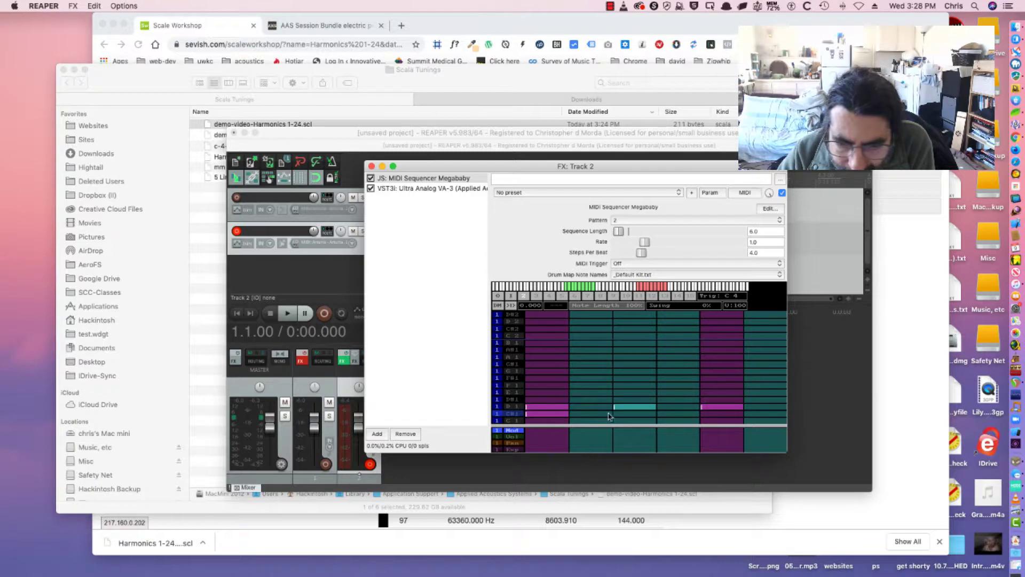
{"action": "left_click", "coordinate": [664, 414]}
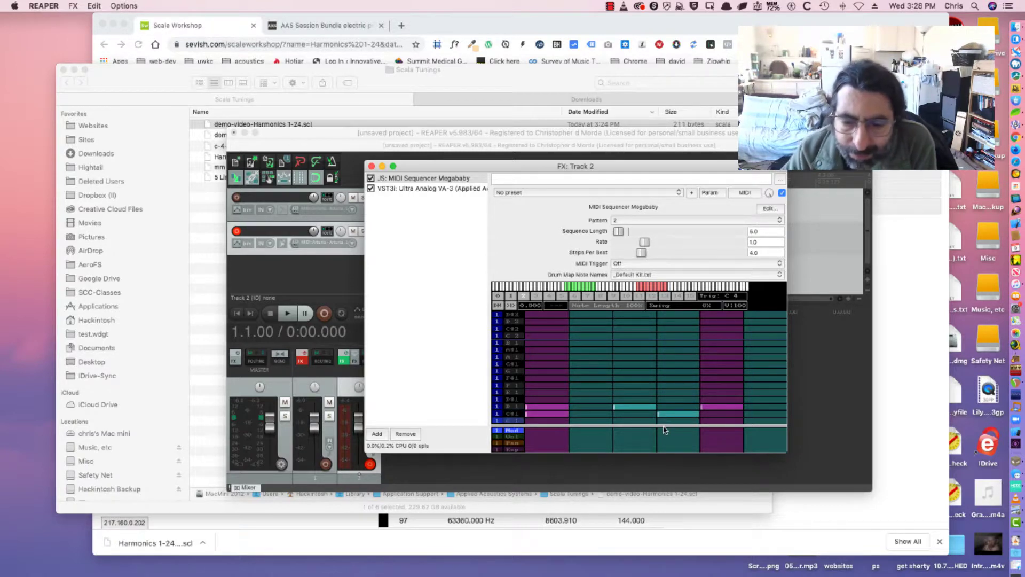
{"action": "key", "text": "space"}
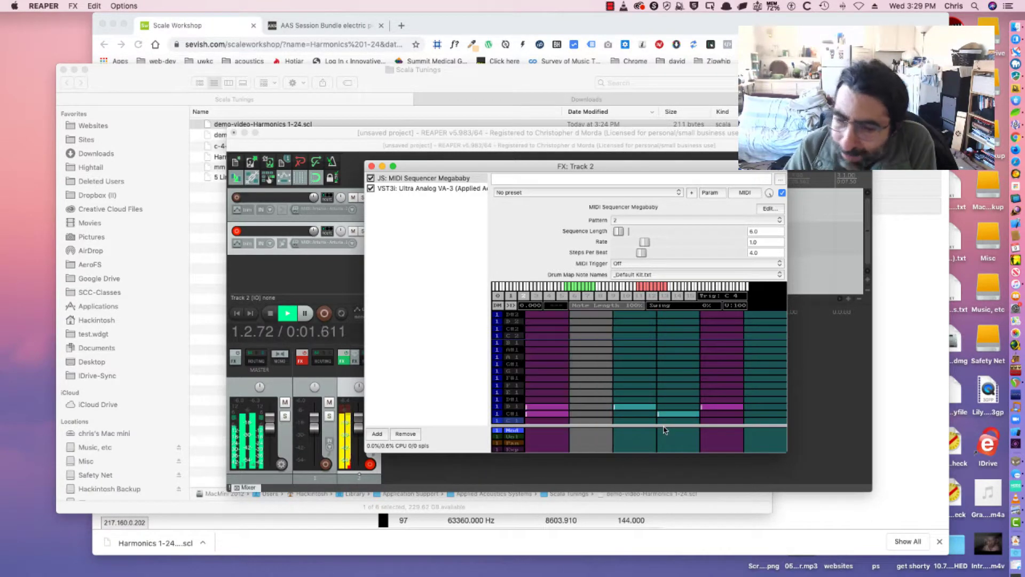
{"action": "key", "text": "space"}
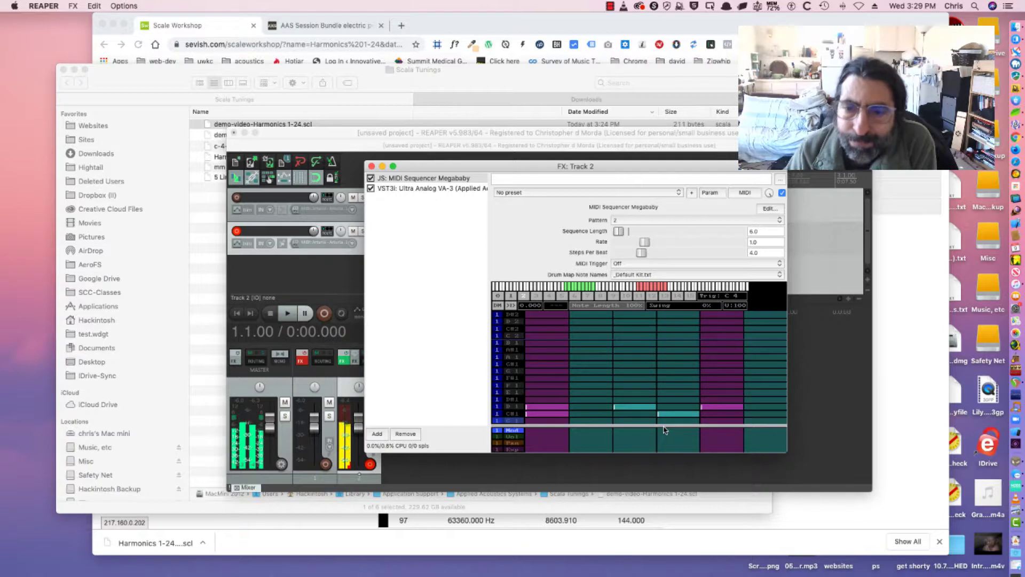
Step: Set up pattern 3 with sequence length 12 and 3 steps per beat, with D1 and D#1 notes on the first step
{"action": "left_click", "coordinate": [666, 227]}
{"action": "left_click", "coordinate": [663, 227]}
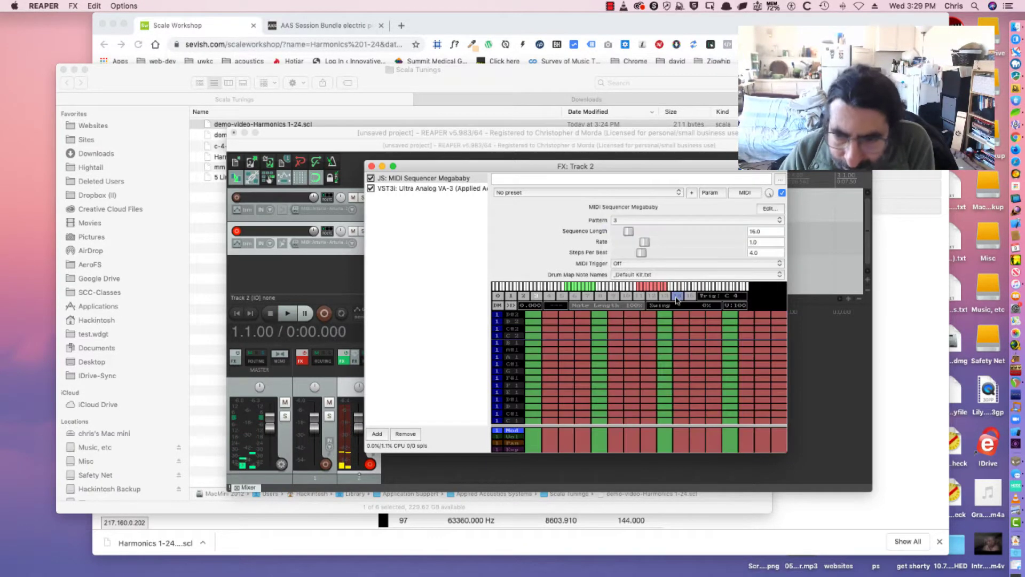
{"action": "double_click", "coordinate": [755, 232]}
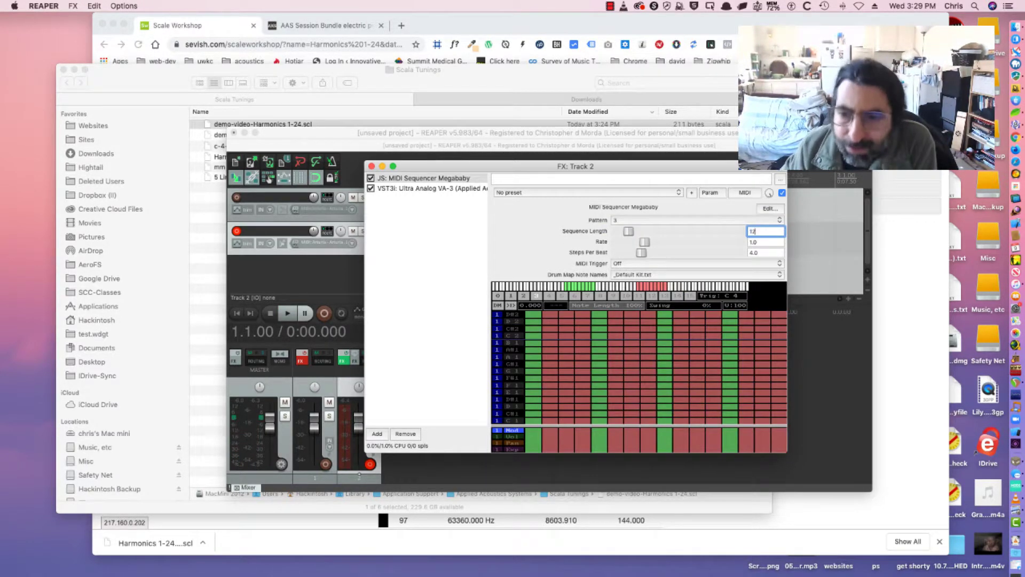
{"action": "key", "text": "Return"}
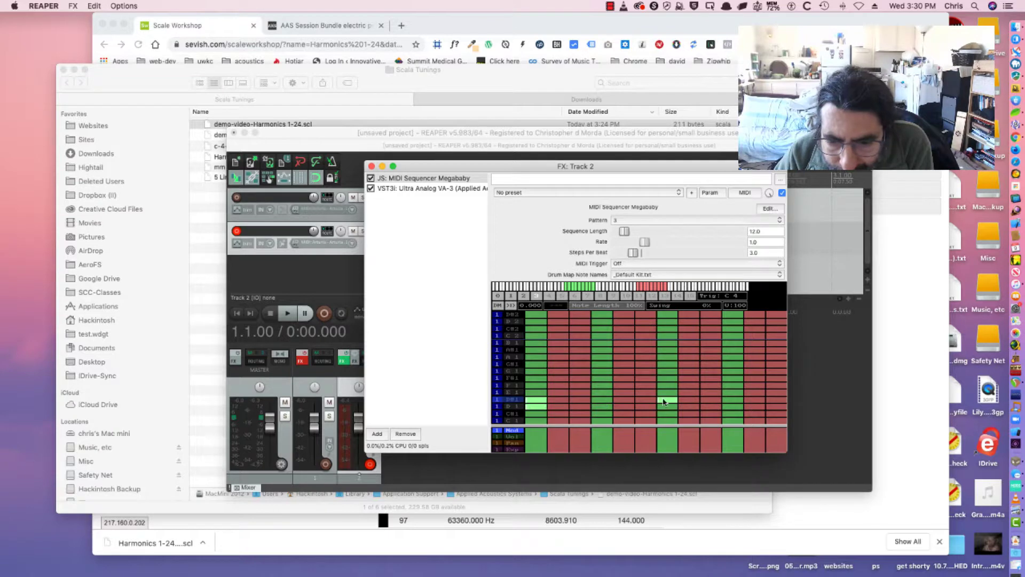
Step: Place D1 notes on steps 4, 7 and 10 and D#1 notes on steps 5 and 9 of pattern 3, and play the loop
{"action": "left_click", "coordinate": [608, 401]}
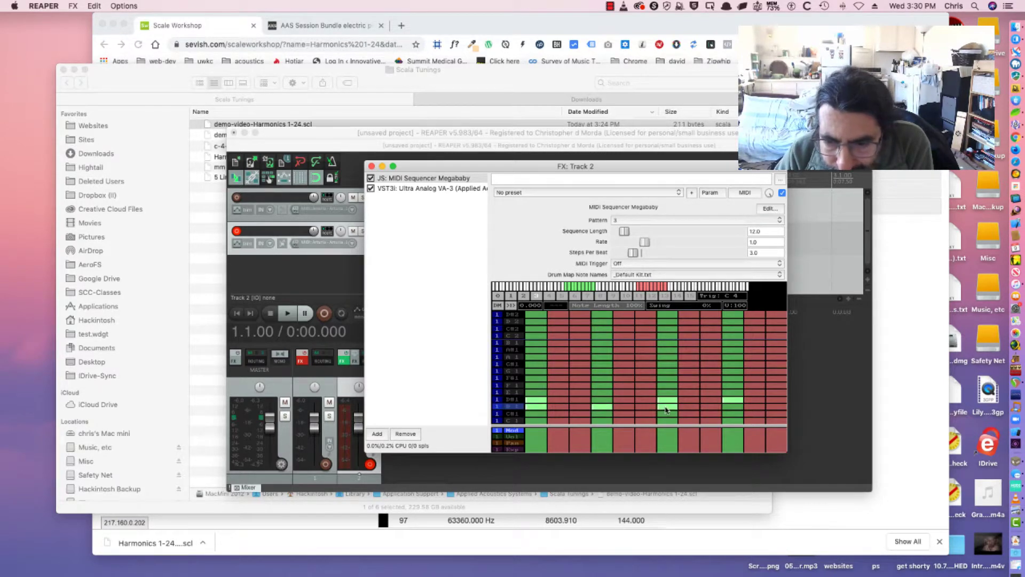
{"action": "left_click", "coordinate": [733, 406]}
{"action": "left_click", "coordinate": [732, 399]}
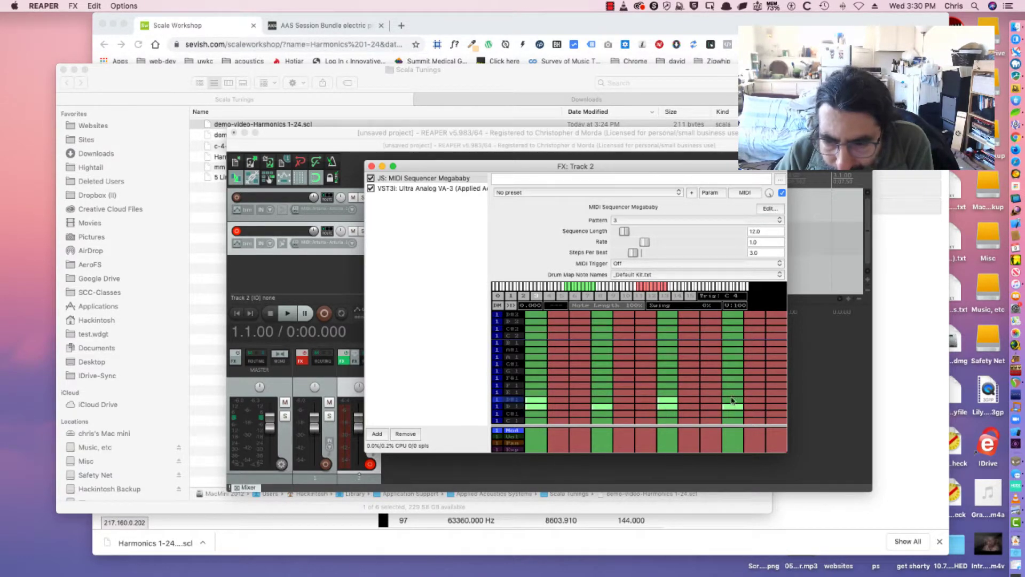
{"action": "left_click", "coordinate": [674, 399]}
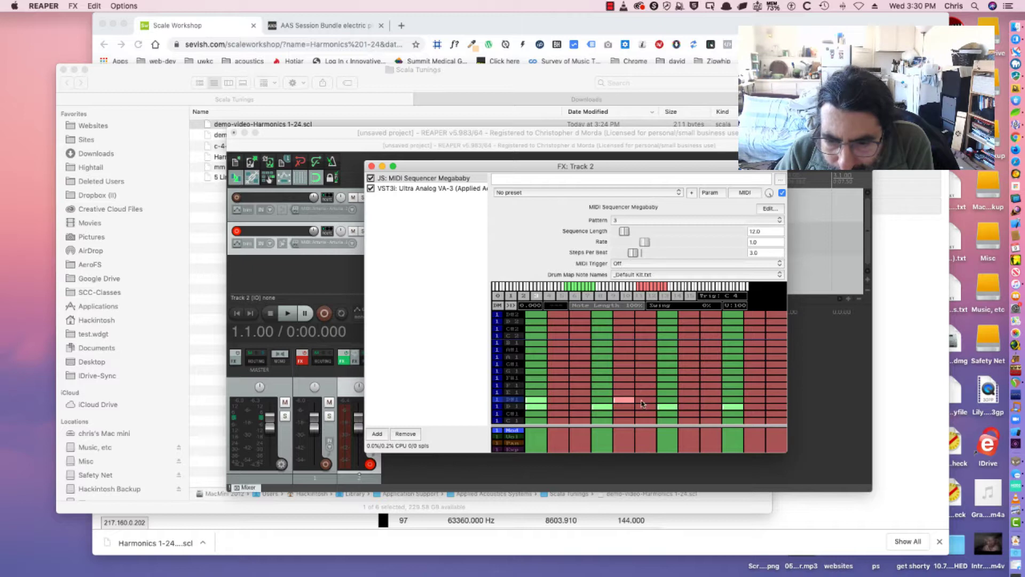
{"action": "key", "text": "space"}
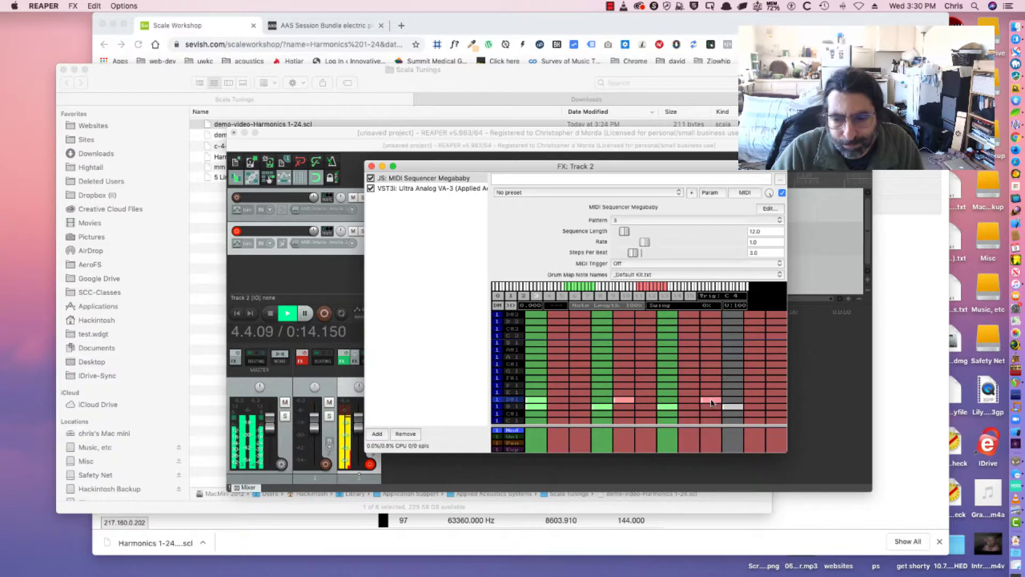
{"action": "key", "text": "space"}
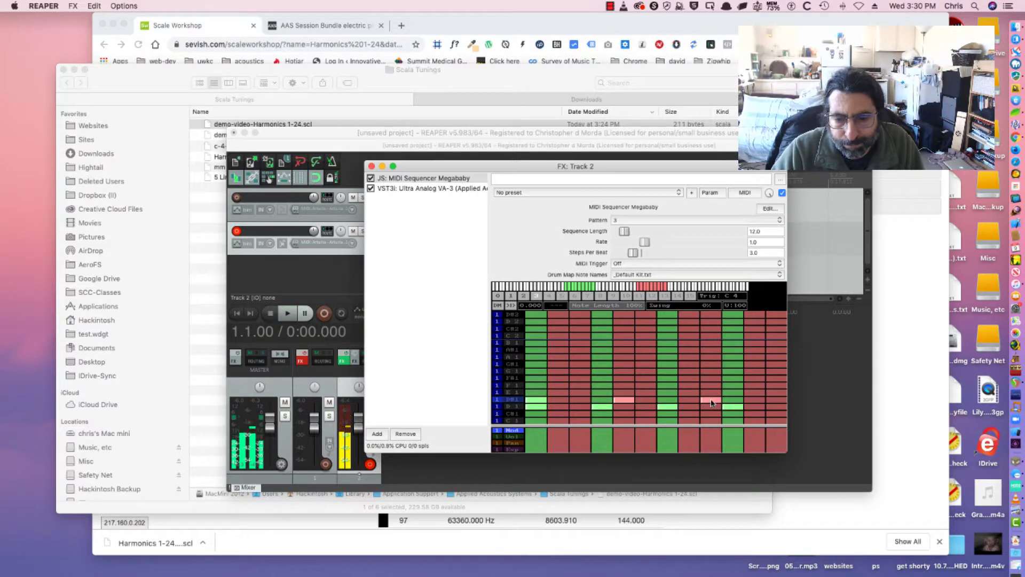
Step: Rearrange pattern 3 with D#1 notes on steps 4, 7 and 10, clearing the other notes after step 1
{"action": "left_click", "coordinate": [603, 399]}
{"action": "left_click", "coordinate": [607, 406]}
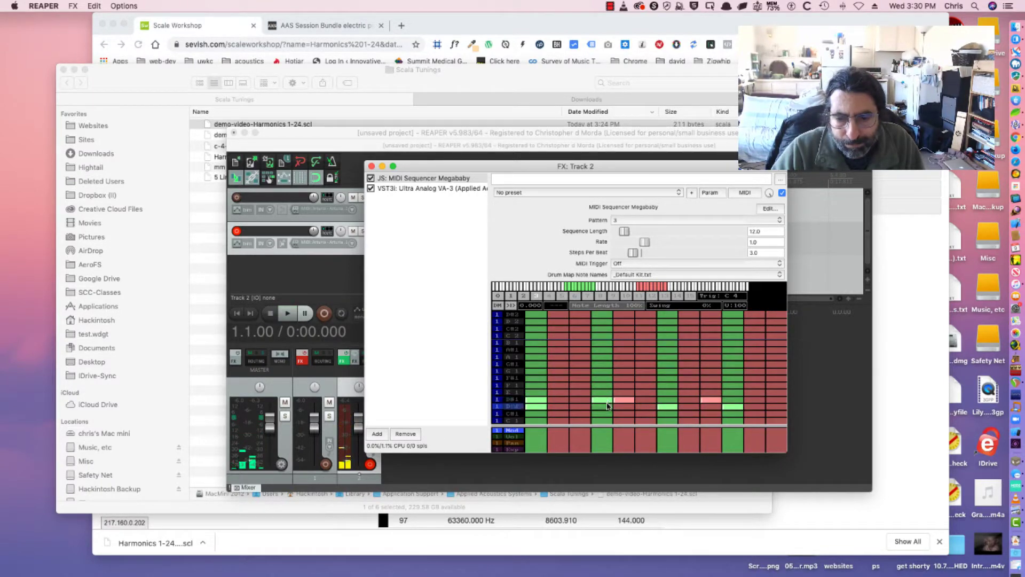
{"action": "left_click", "coordinate": [667, 413]}
{"action": "left_click", "coordinate": [667, 406]}
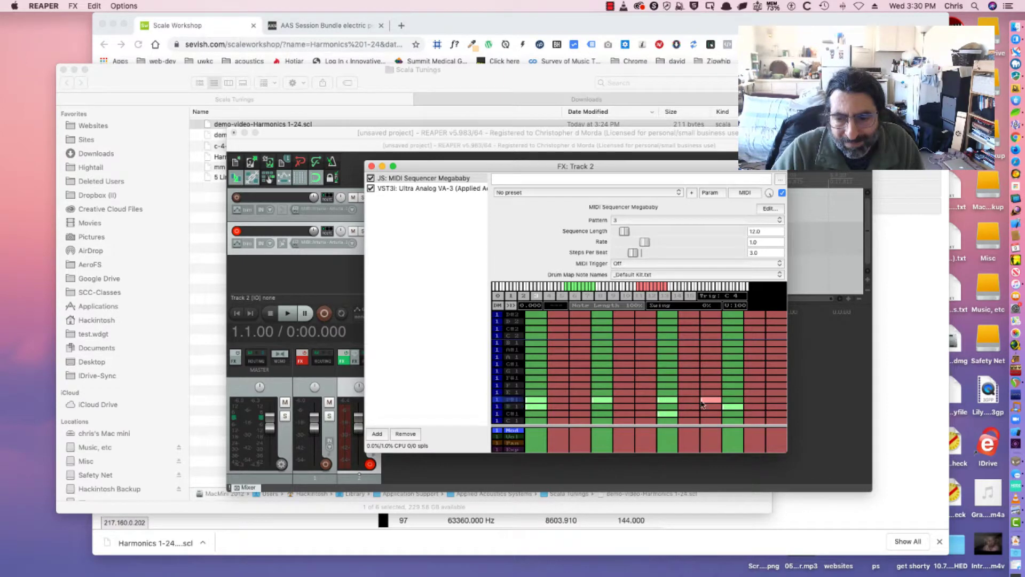
{"action": "left_click", "coordinate": [732, 405]}
{"action": "left_click", "coordinate": [732, 399]}
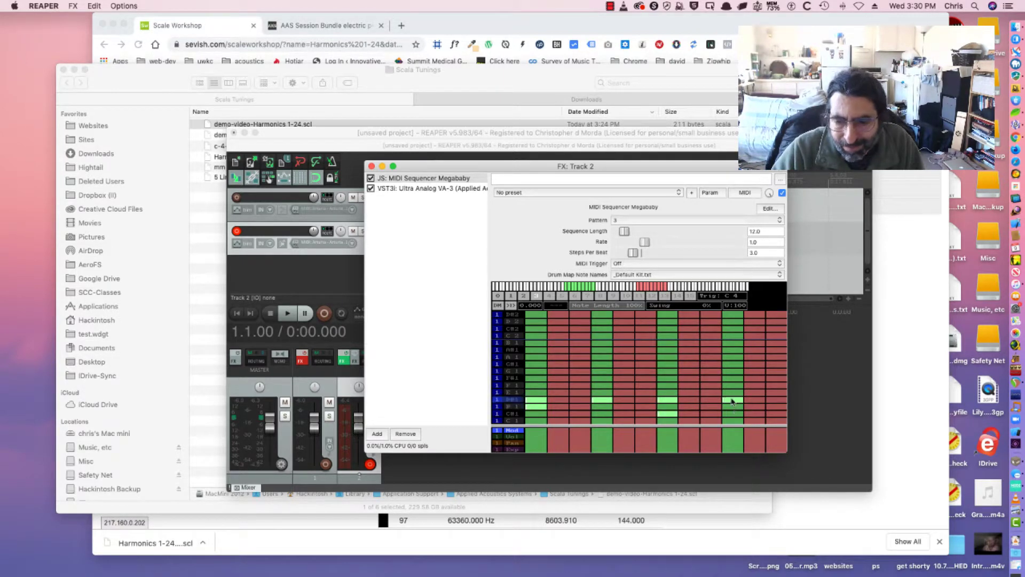
{"action": "left_click", "coordinate": [667, 415]}
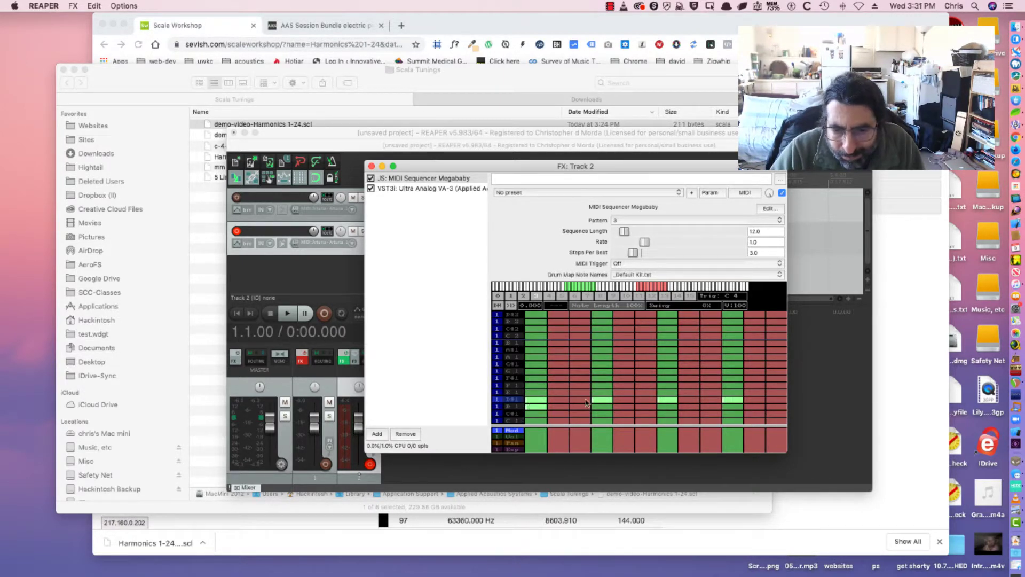
Step: Add D1 notes on steps 5 and 9 of pattern 3, keeping the D1 note on step 1
{"action": "left_click", "coordinate": [541, 406]}
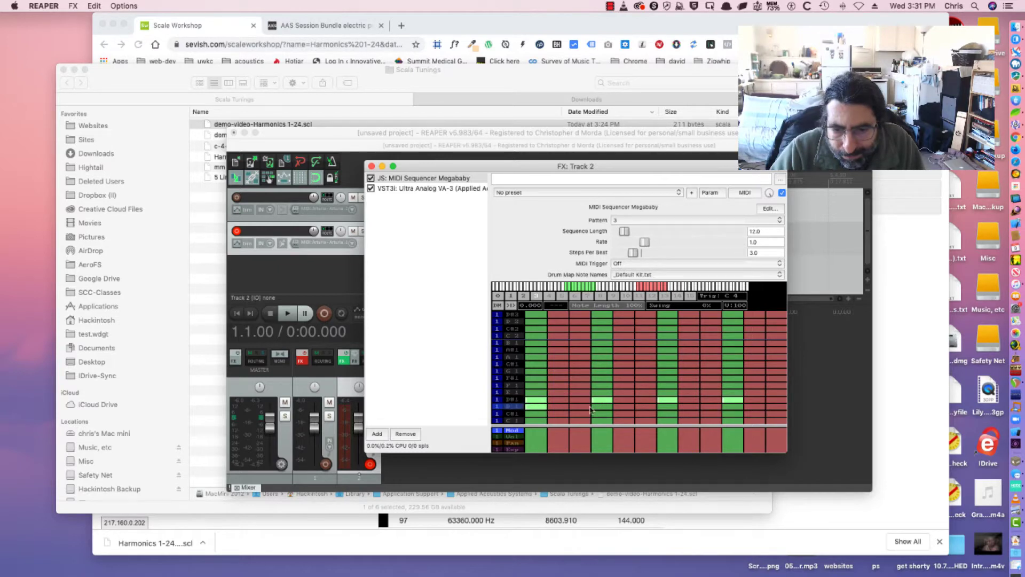
{"action": "left_click", "coordinate": [624, 406]}
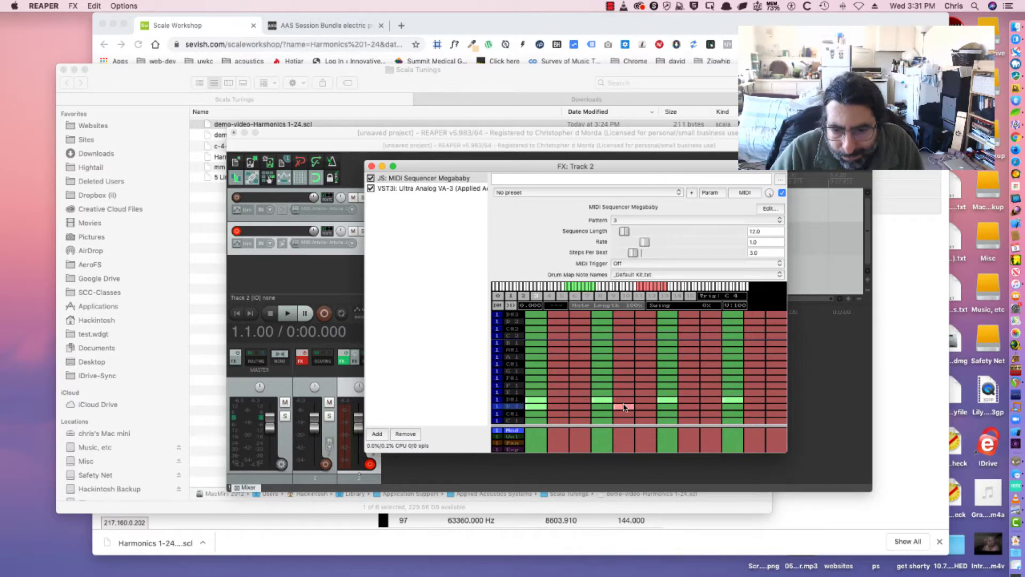
{"action": "left_click", "coordinate": [710, 406]}
{"action": "left_click", "coordinate": [775, 407]}
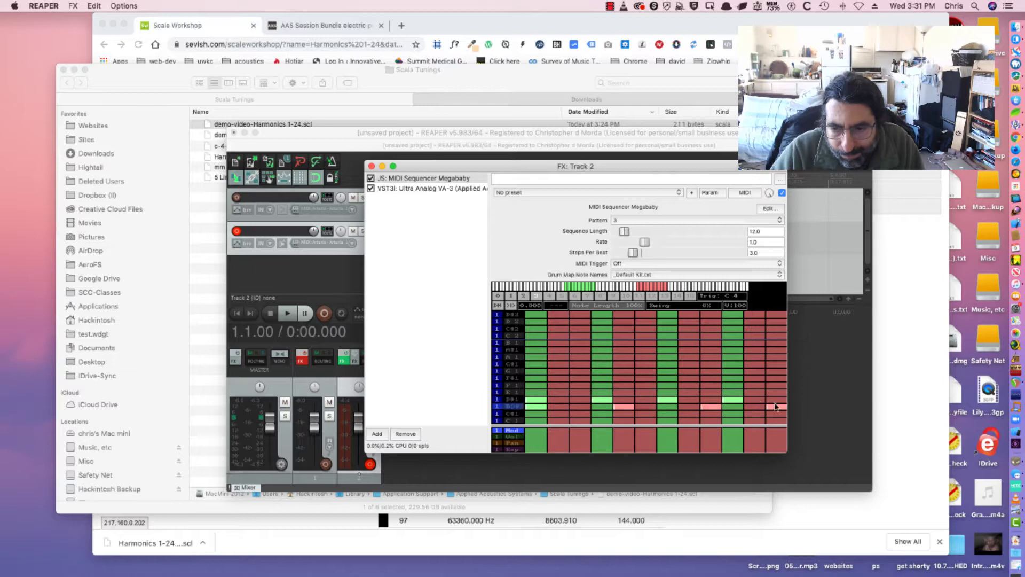
Step: Play pattern 3 and set the sequencer's rate to 1.75 during playback
{"action": "key", "text": "space"}
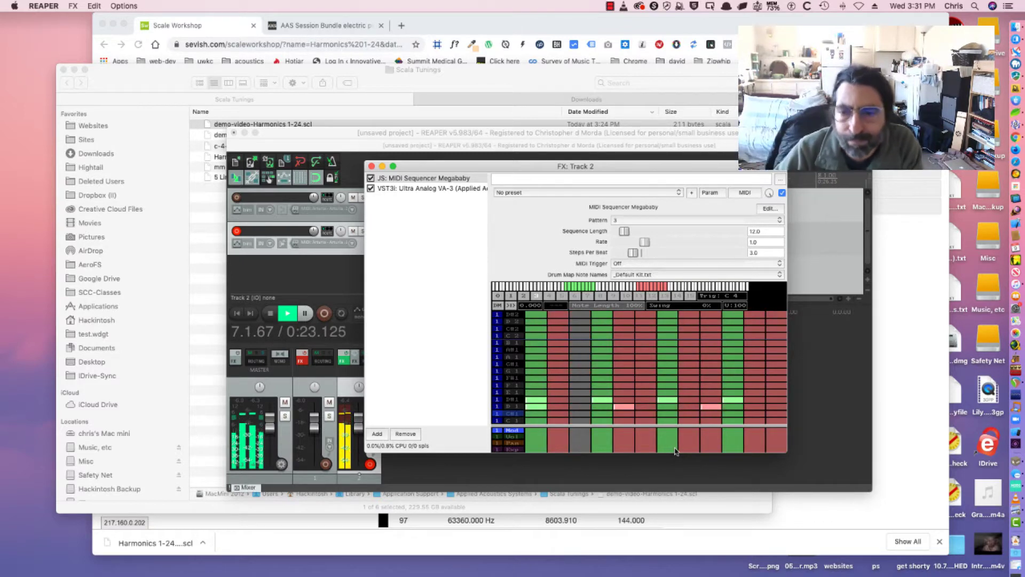
{"action": "left_click", "coordinate": [753, 242]}
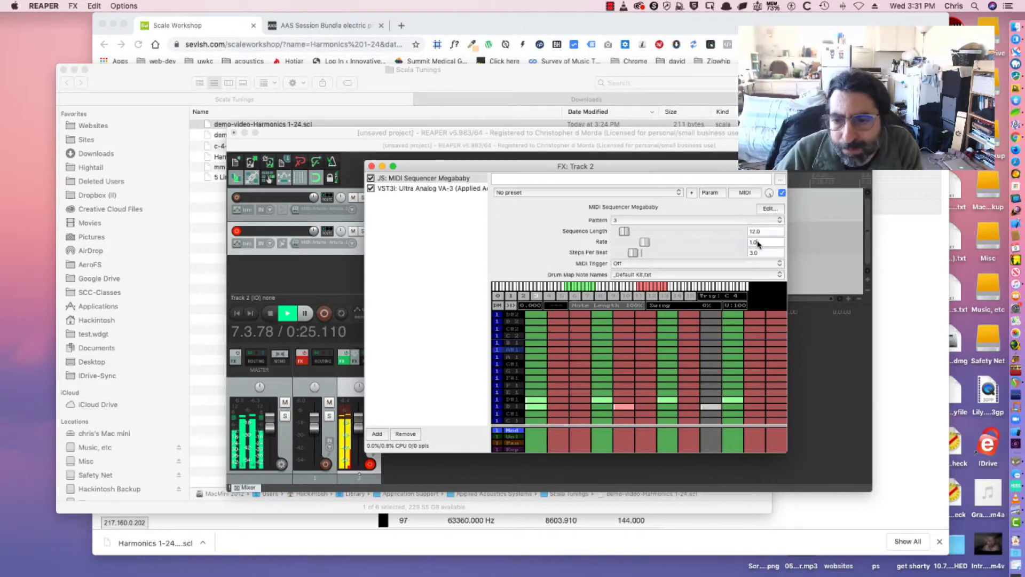
{"action": "type", "text": "1.75"}
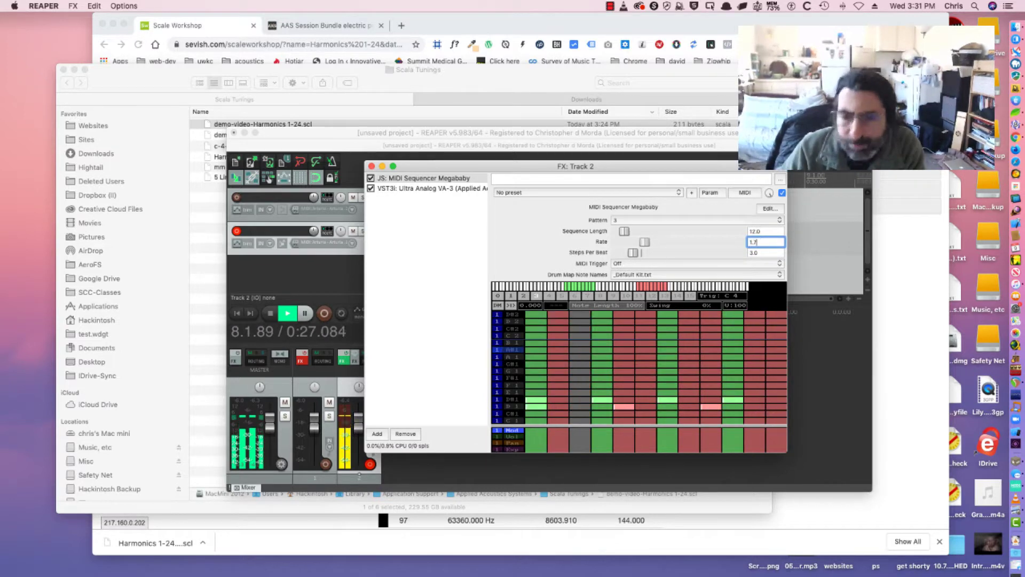
{"action": "key", "text": "Return"}
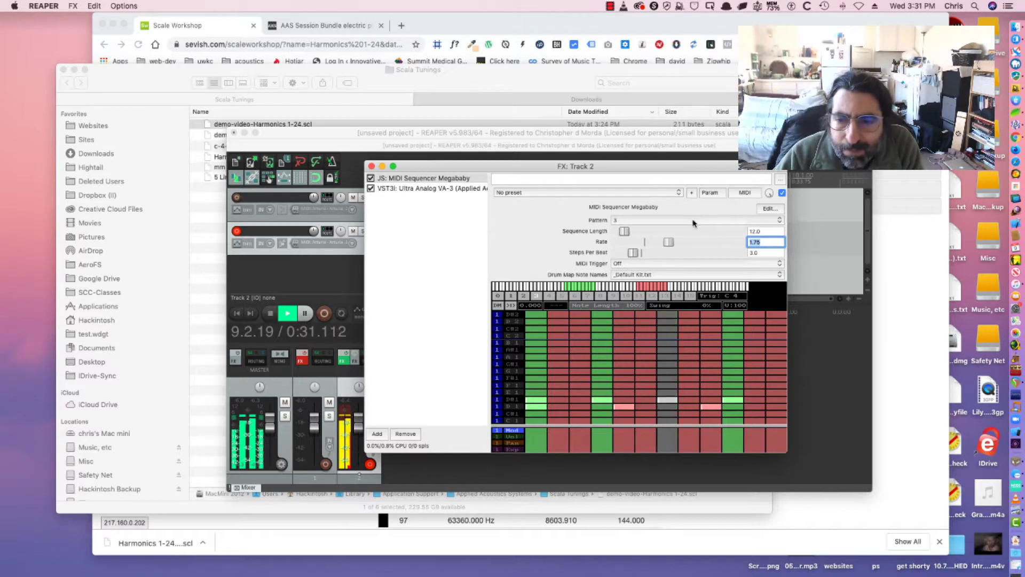
Step: Switch the sequencer to pattern 4 and set its sequence length to 20
{"action": "left_click", "coordinate": [709, 219]}
{"action": "left_click", "coordinate": [662, 229]}
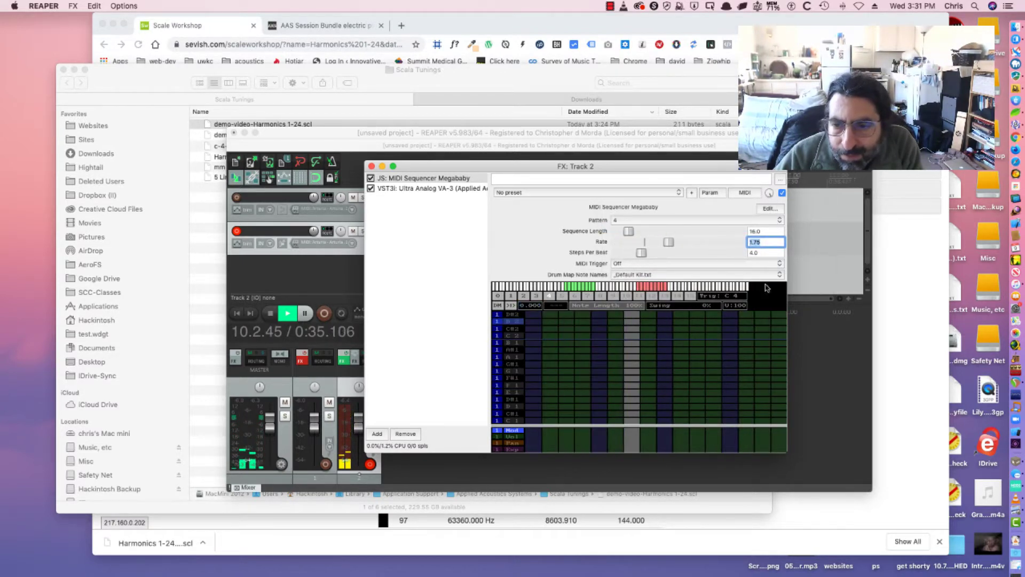
{"action": "double_click", "coordinate": [754, 231]}
{"action": "type", "text": "20"}
{"action": "key", "text": "Return"}
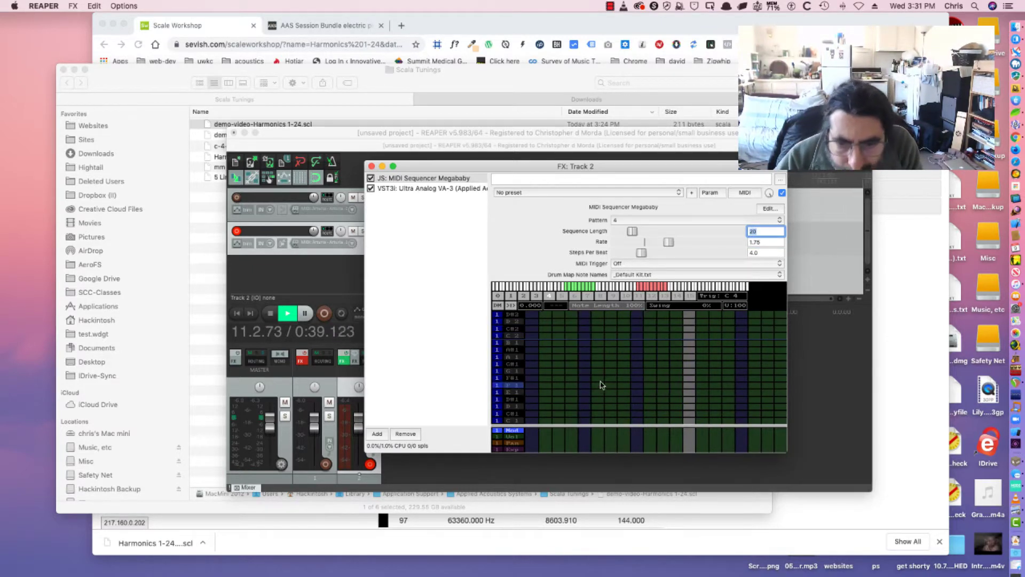
{"action": "key", "text": "BackSpace"}
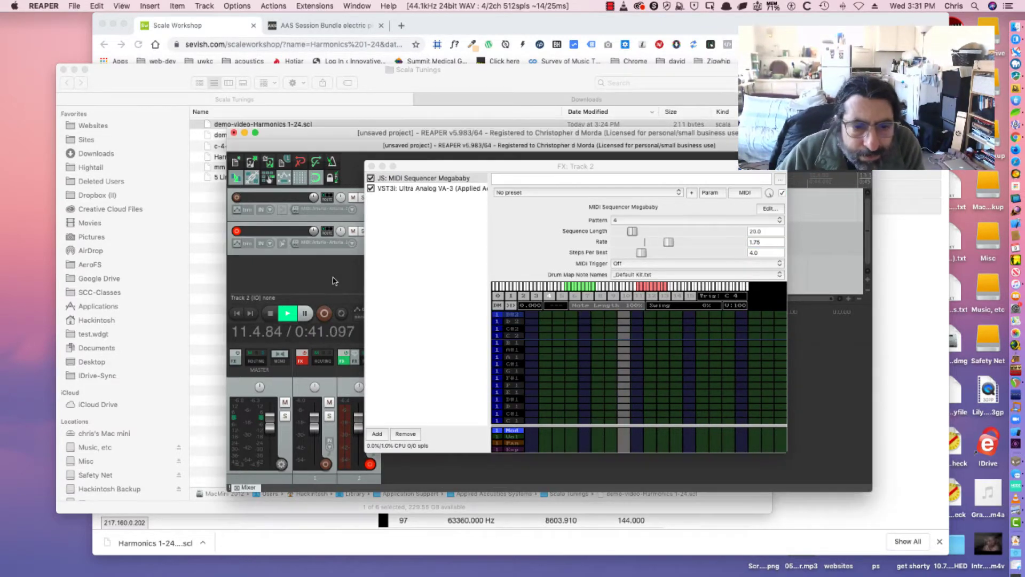
Step: Place E1 notes on steps 1, 5, 9, 13 and 17 and D#1 notes on steps 1, 6, 11 and 16 of pattern 4, and play it
{"action": "left_click", "coordinate": [435, 189]}
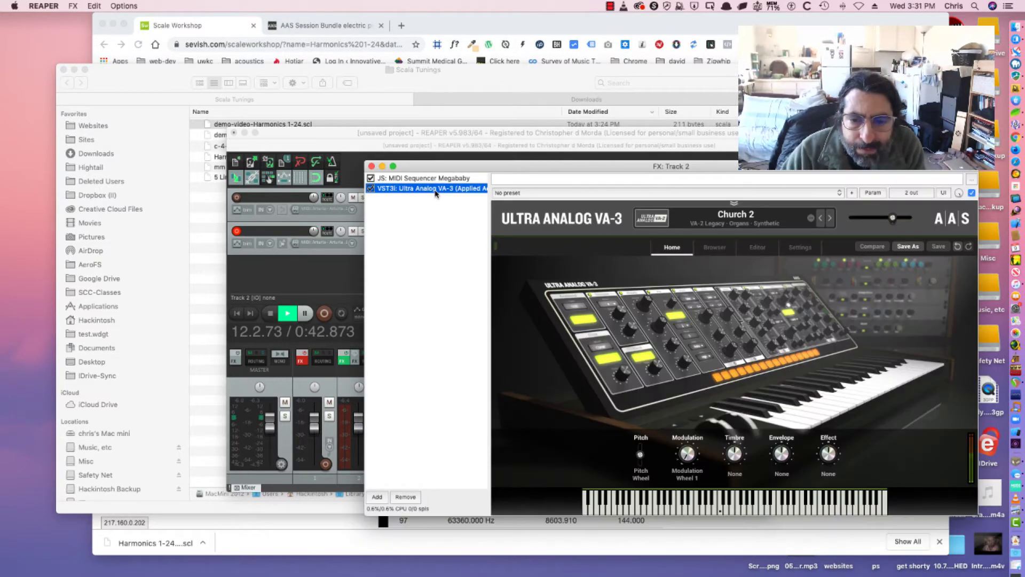
{"action": "left_click", "coordinate": [433, 179]}
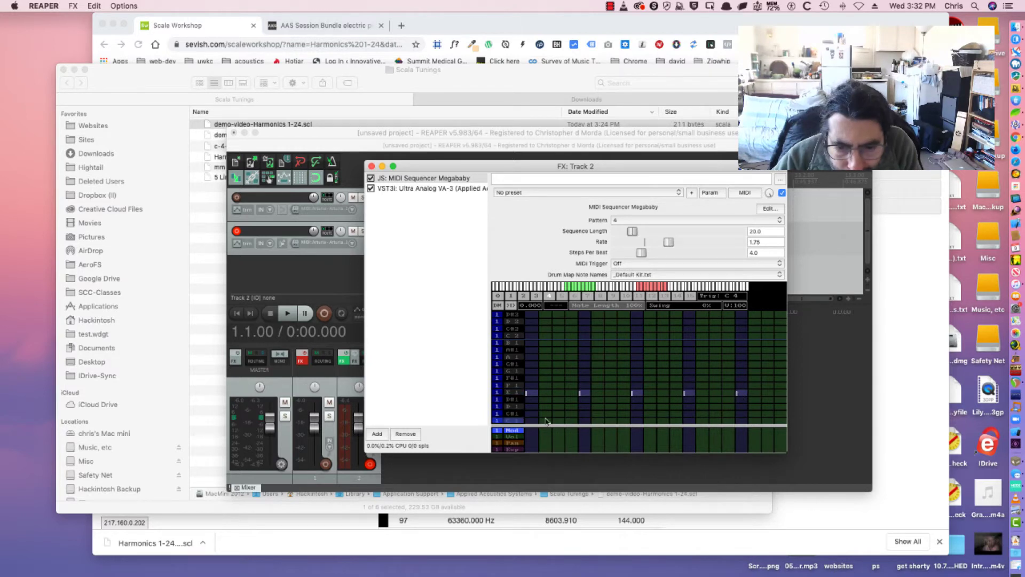
{"action": "left_click", "coordinate": [529, 400]}
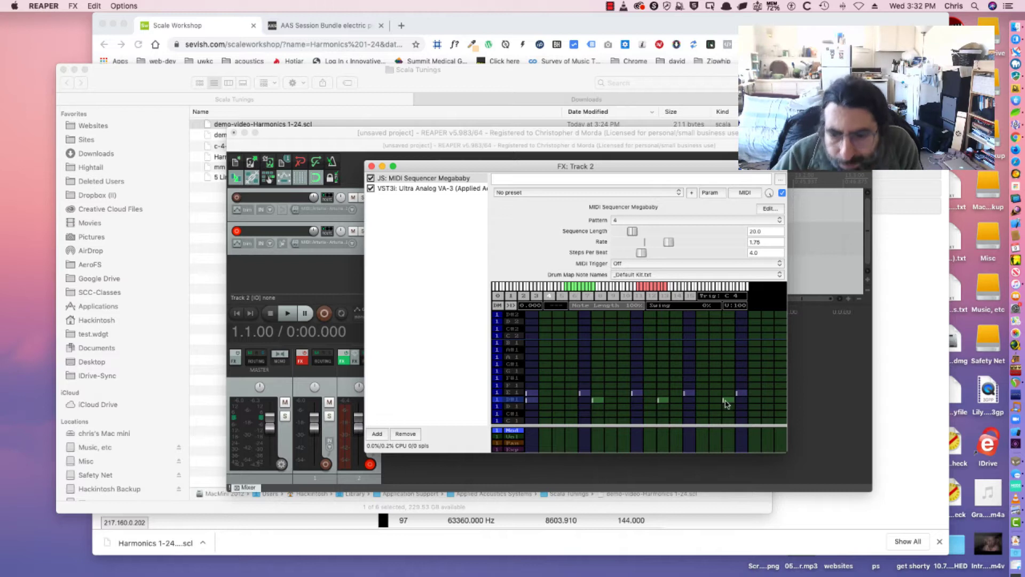
{"action": "key", "text": "space"}
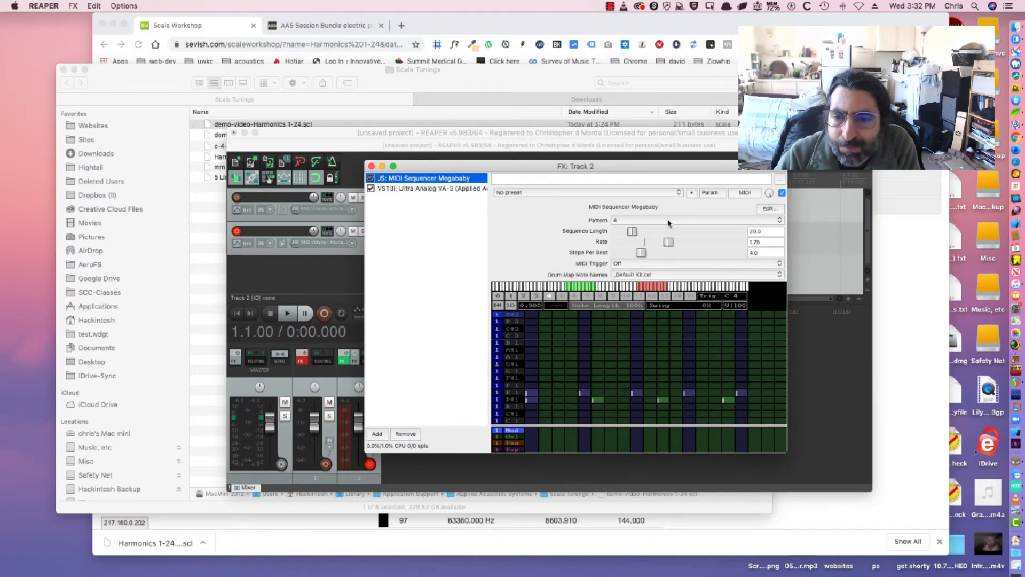
Step: Start playback on pattern 0 and switch through patterns 1, 2, 3 and 4 in ascending order while it plays
{"action": "left_click", "coordinate": [669, 221]}
{"action": "left_click", "coordinate": [639, 190]}
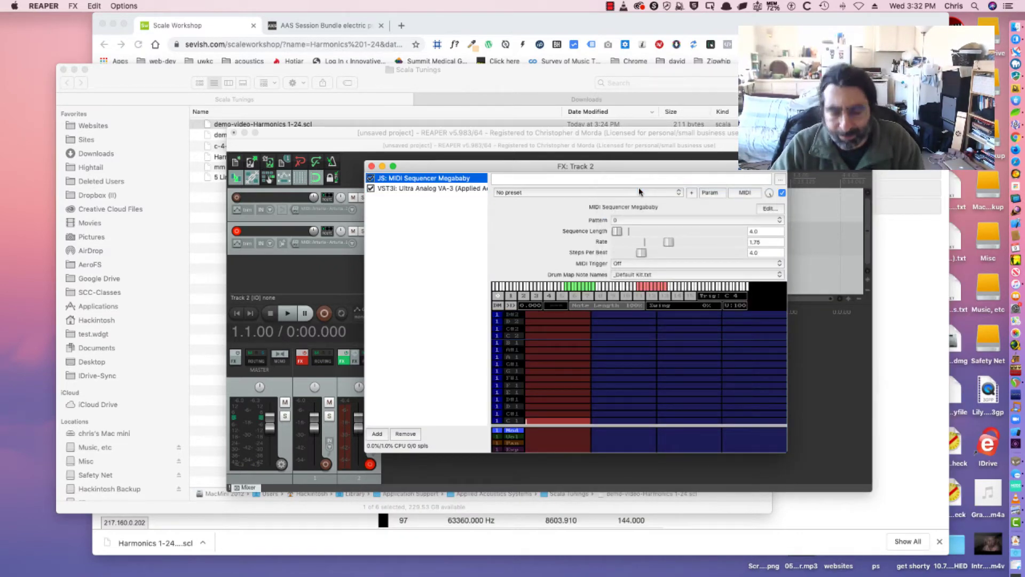
{"action": "key", "text": "space"}
{"action": "left_click", "coordinate": [645, 220]}
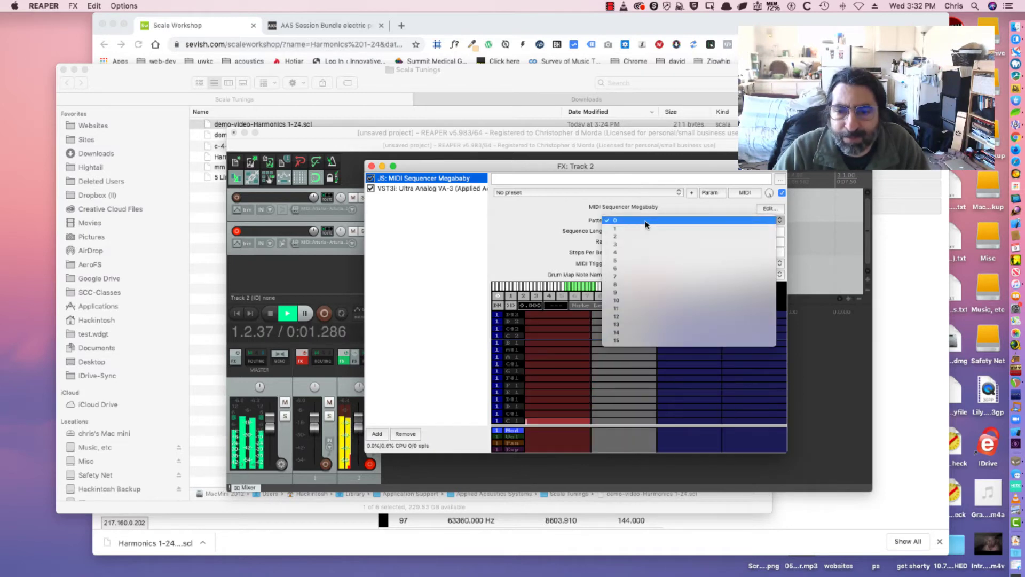
{"action": "left_click", "coordinate": [643, 229]}
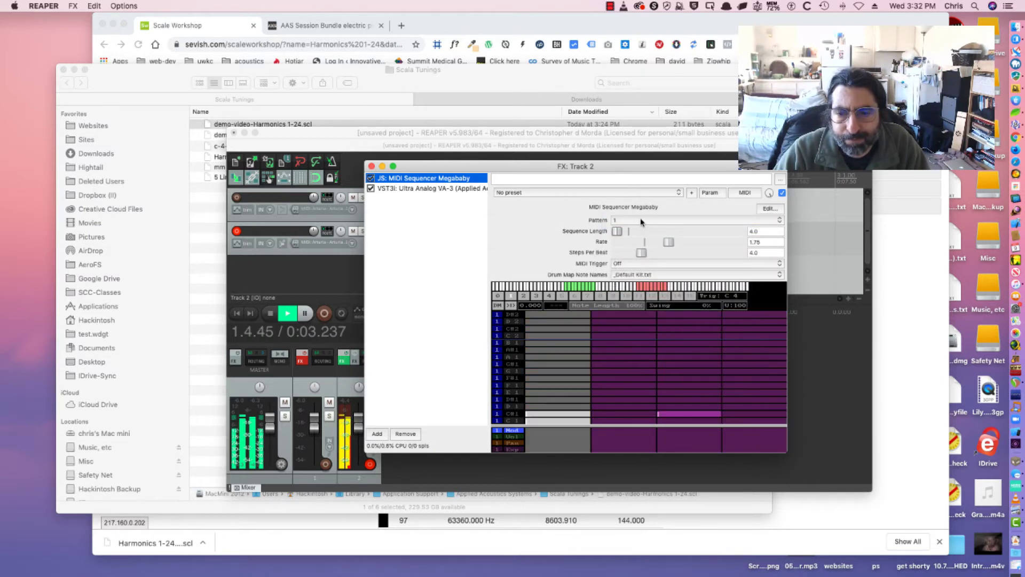
{"action": "left_click", "coordinate": [640, 221]}
{"action": "left_click", "coordinate": [639, 228]}
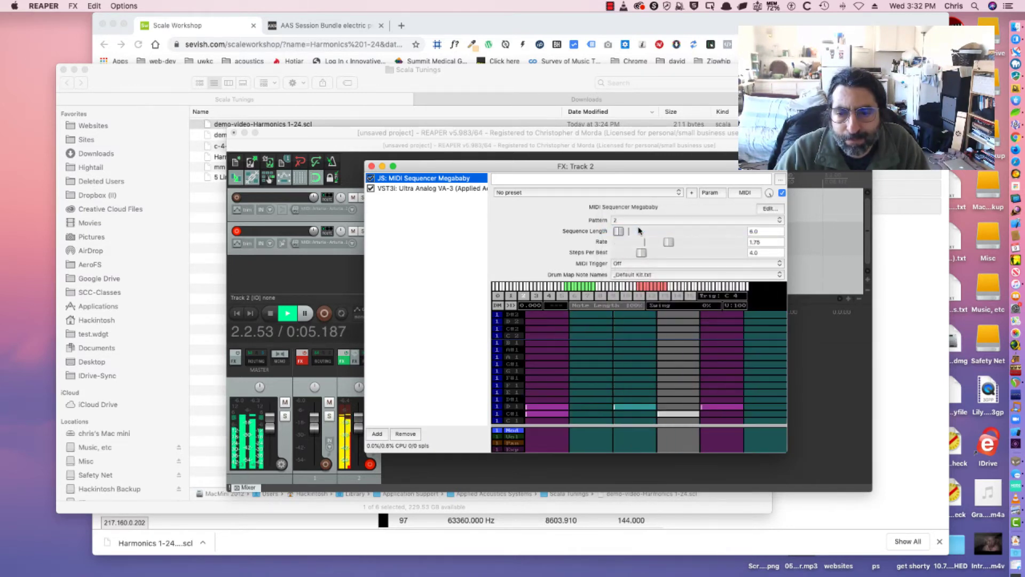
{"action": "left_click", "coordinate": [640, 220]}
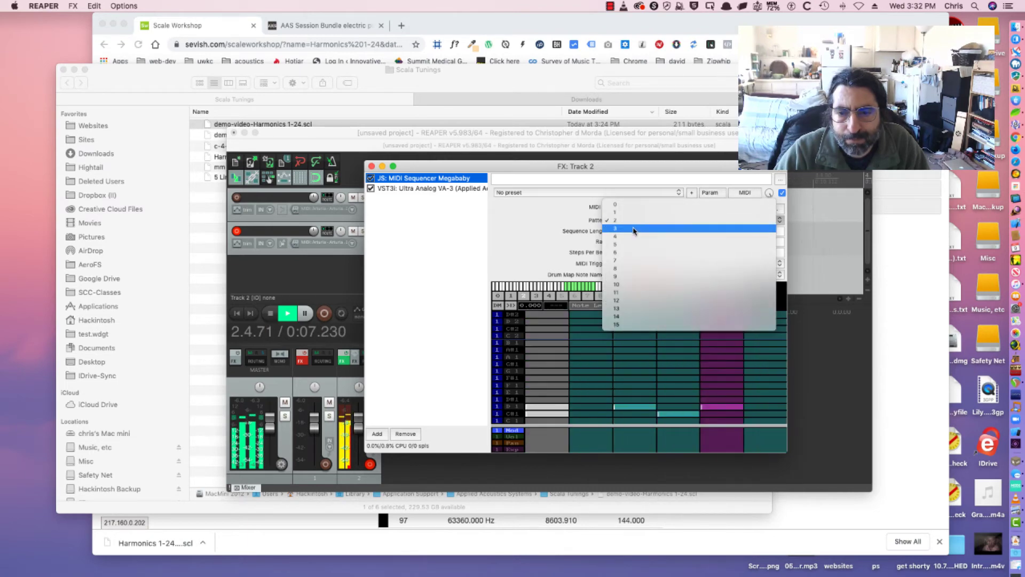
{"action": "left_click", "coordinate": [635, 229]}
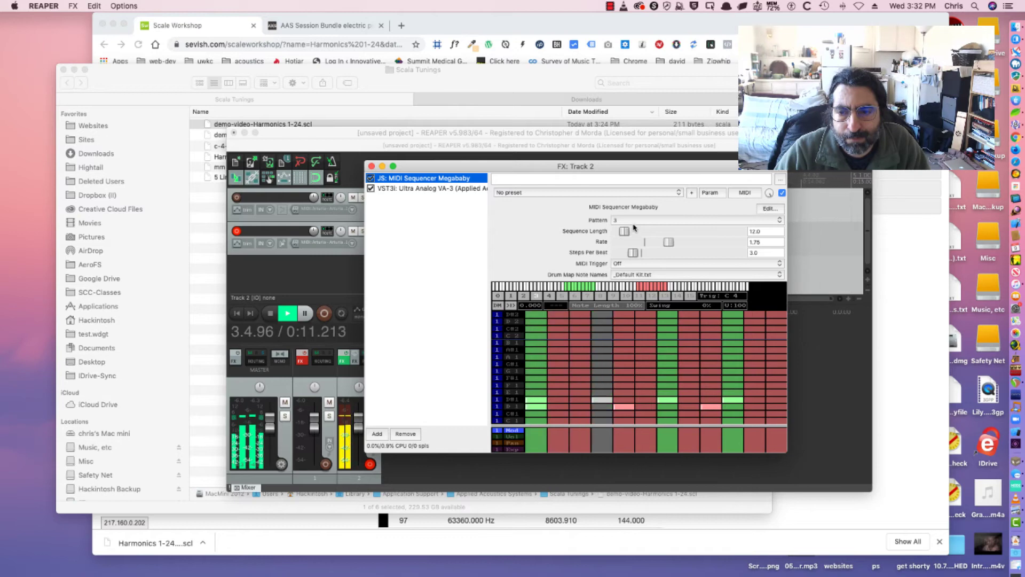
{"action": "left_click", "coordinate": [635, 221]}
{"action": "left_click", "coordinate": [632, 228]}
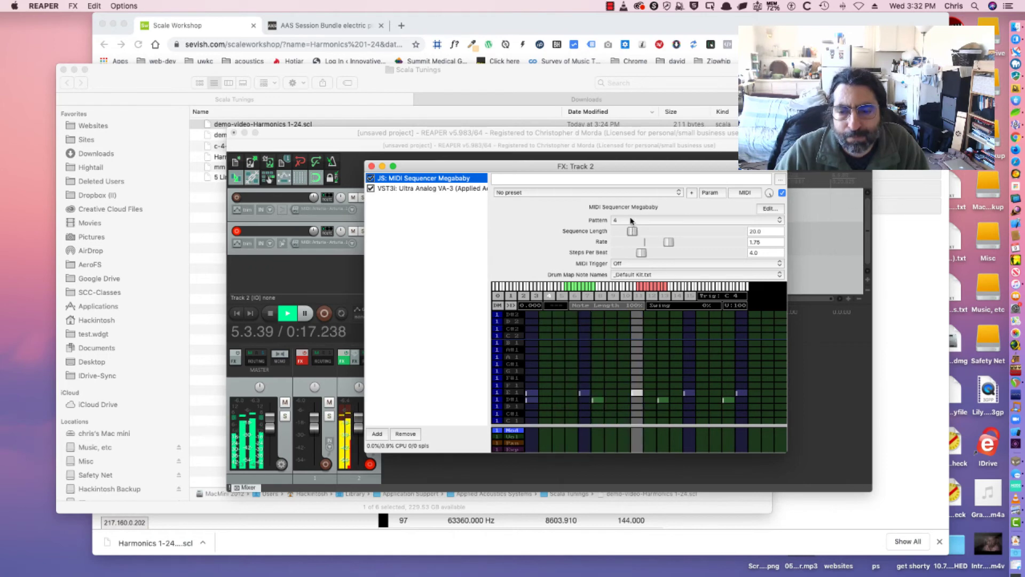
Step: Switch back down through patterns 3, 2, 1 and 0 during playback, and stop the transport
{"action": "left_click", "coordinate": [631, 220]}
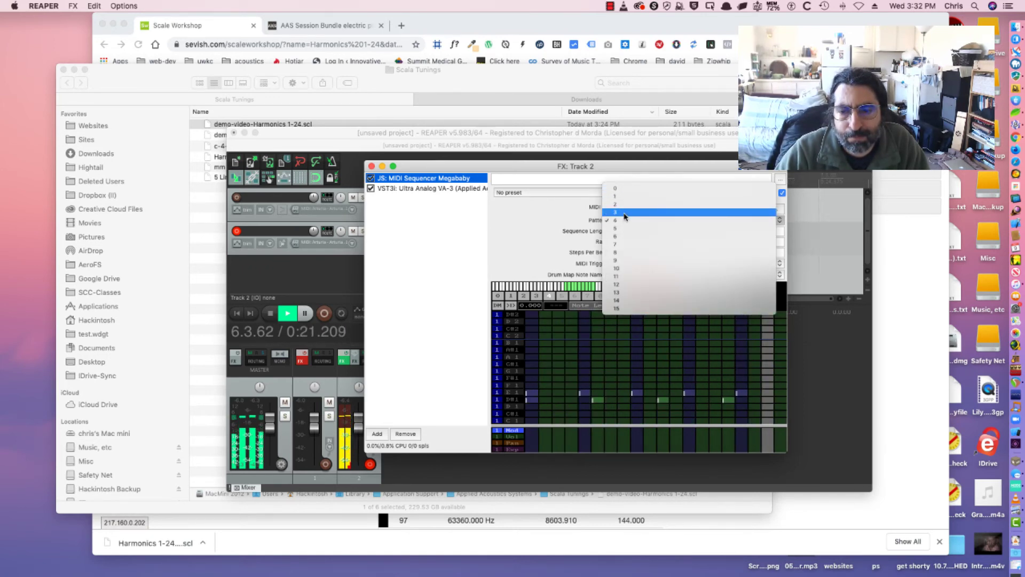
{"action": "left_click", "coordinate": [624, 213]}
{"action": "left_click", "coordinate": [624, 219]}
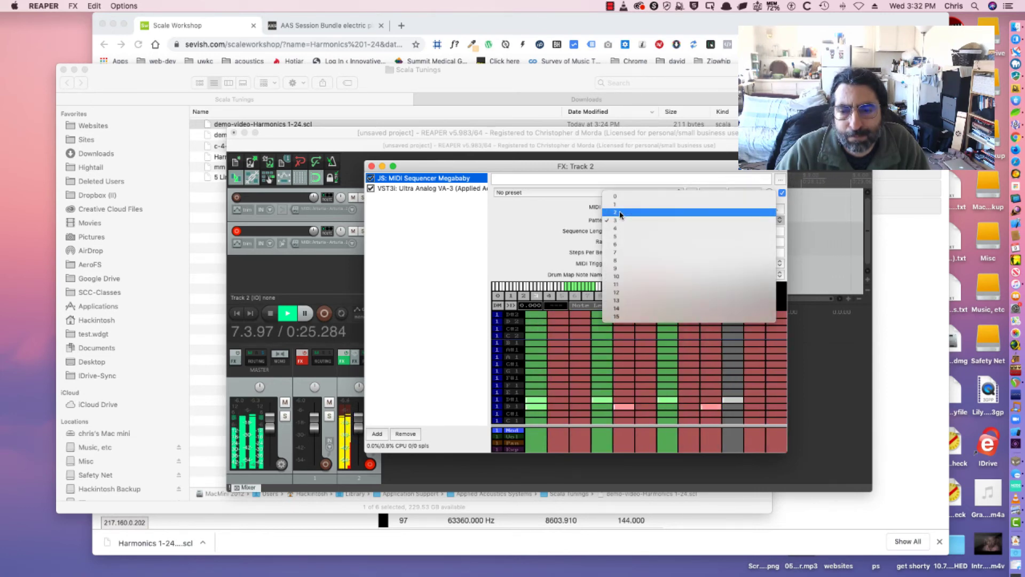
{"action": "left_click", "coordinate": [621, 213]}
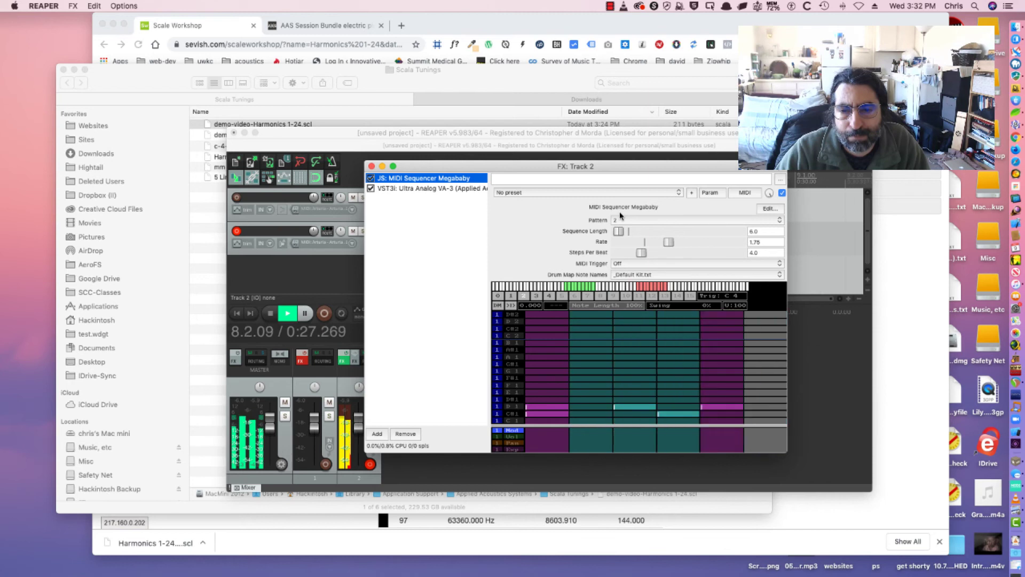
{"action": "left_click", "coordinate": [621, 219]}
{"action": "left_click", "coordinate": [619, 213]}
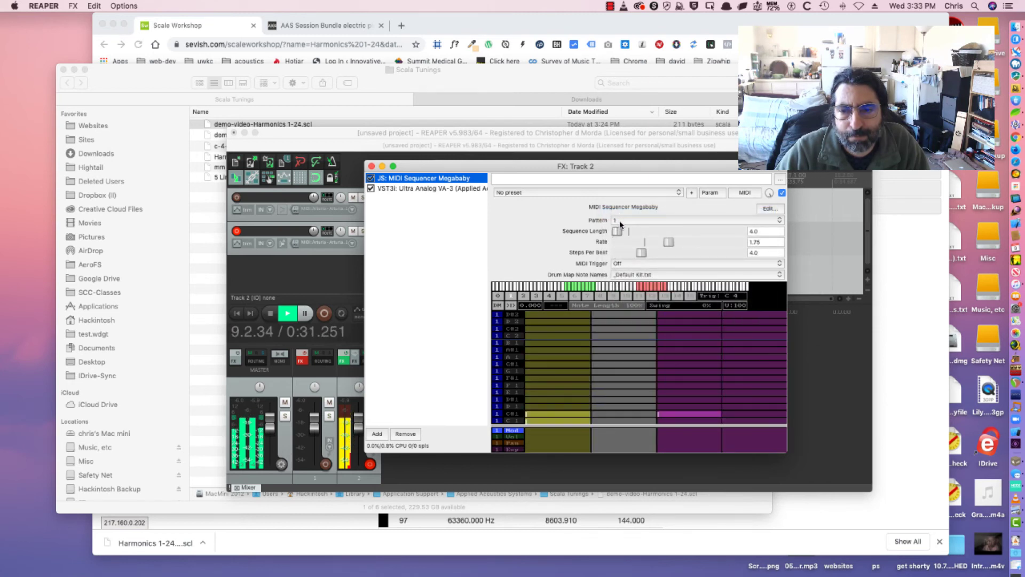
{"action": "left_click", "coordinate": [620, 218]}
{"action": "left_click", "coordinate": [620, 213]}
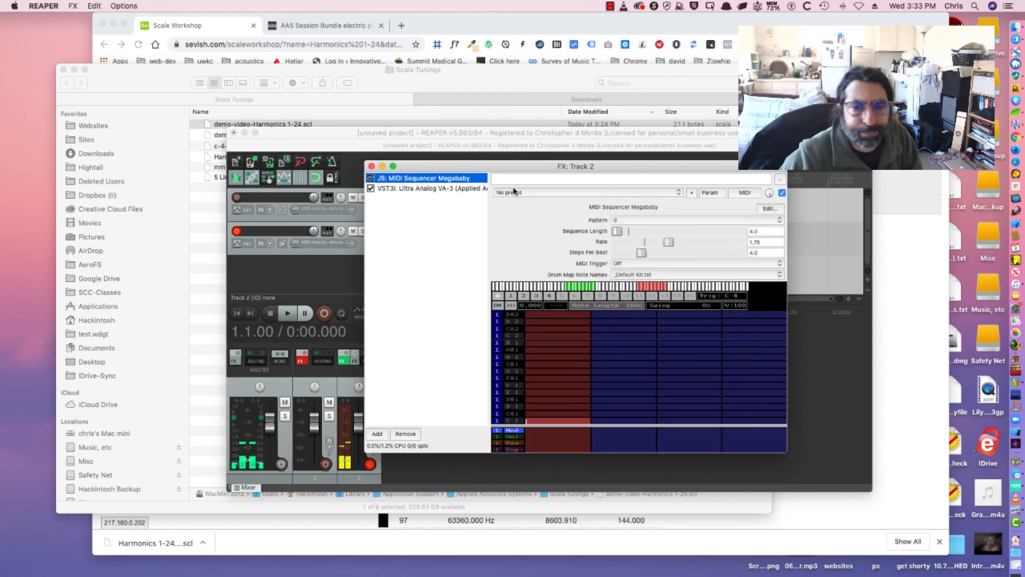
Step: Move the track 2 effects window aside to uncover the track controls, and bring the main project window into focus
{"action": "left_click_drag", "start_coordinate": [503, 168], "coordinate": [644, 67]}
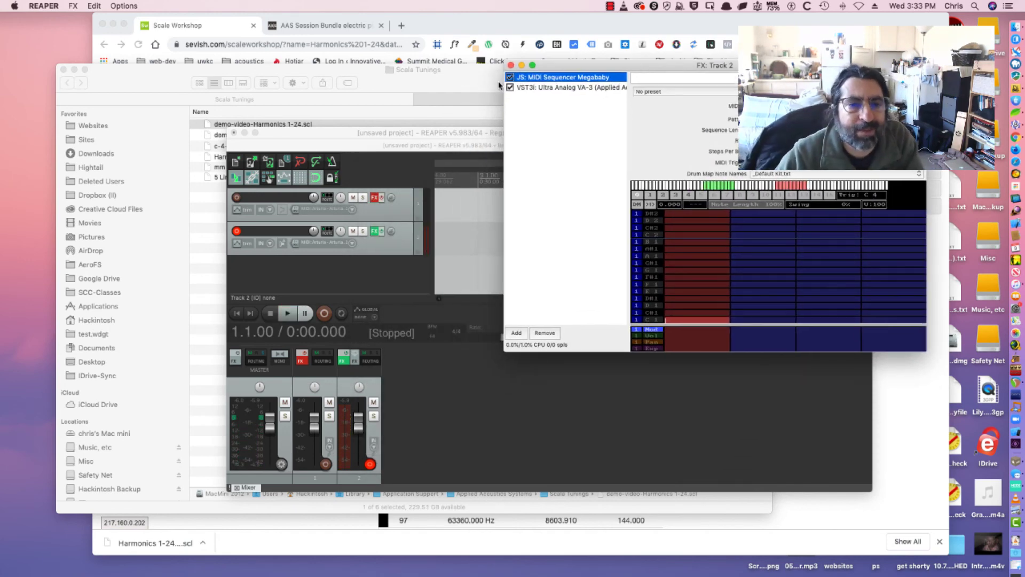
{"action": "left_click", "coordinate": [355, 136]}
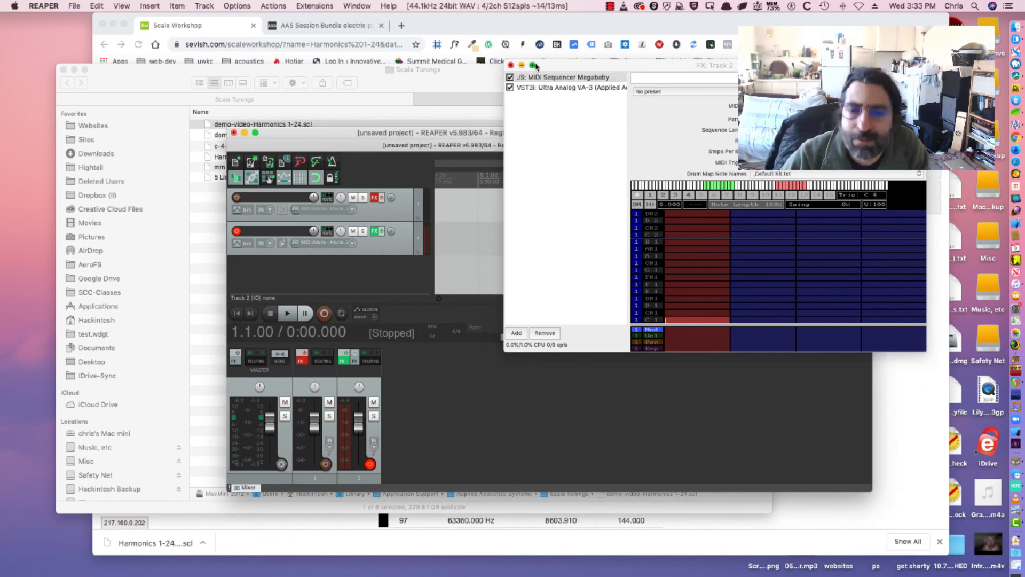